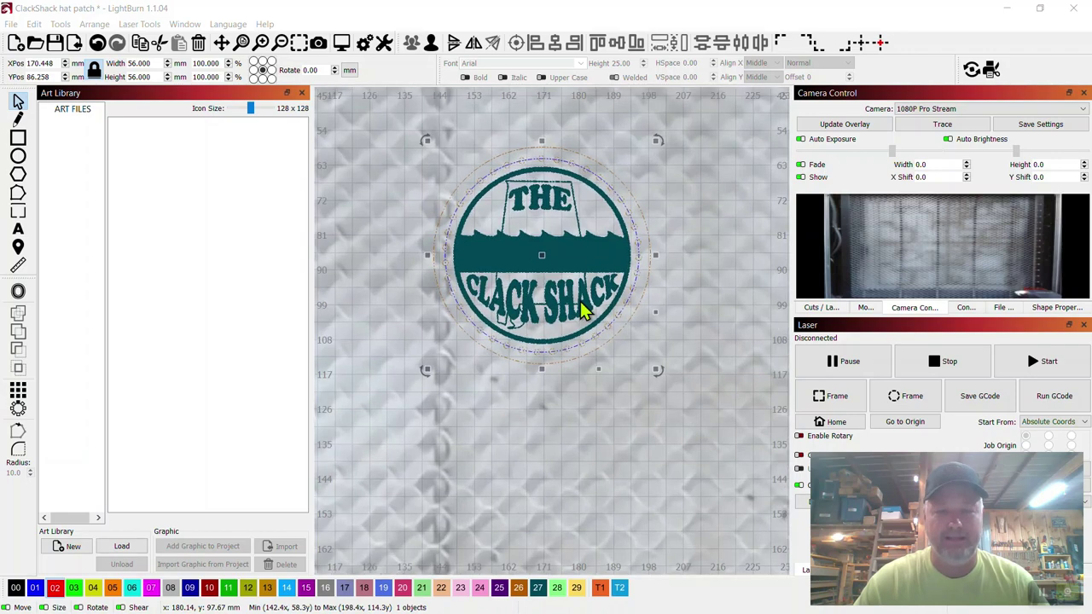
- Examine the hat patch artwork and the speed, power and pass settings of its Leather CUT layer
drag(554, 258, 568, 348)
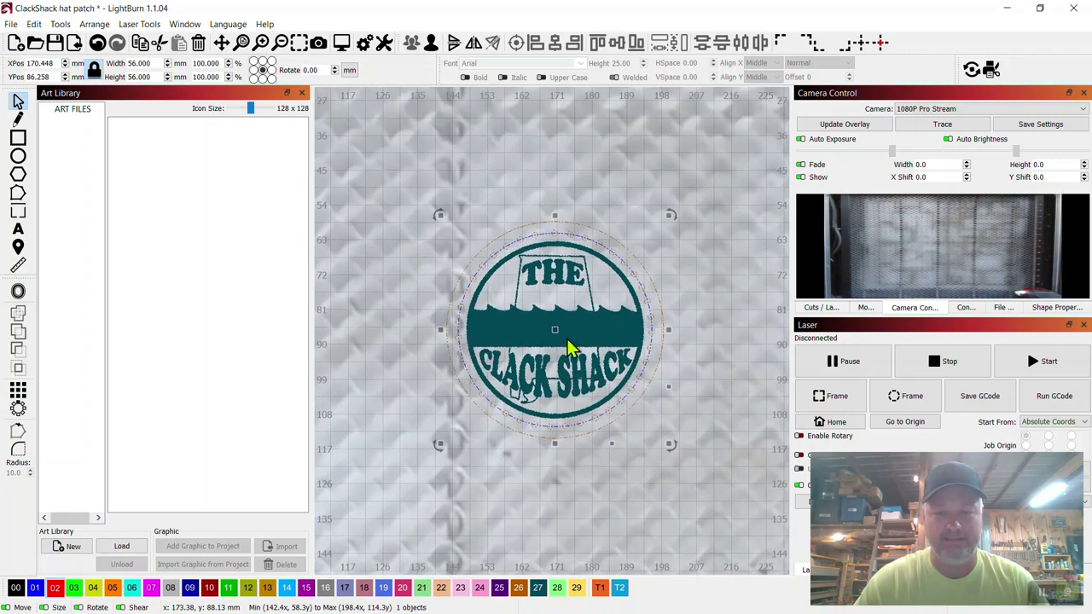
scroll(568, 348, up, 5)
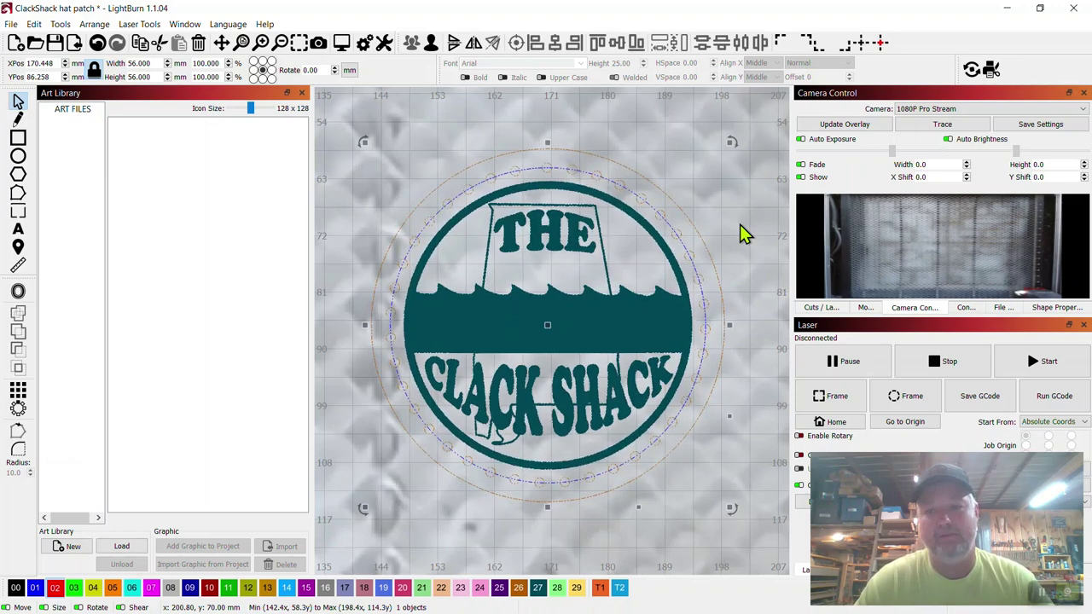
click(824, 308)
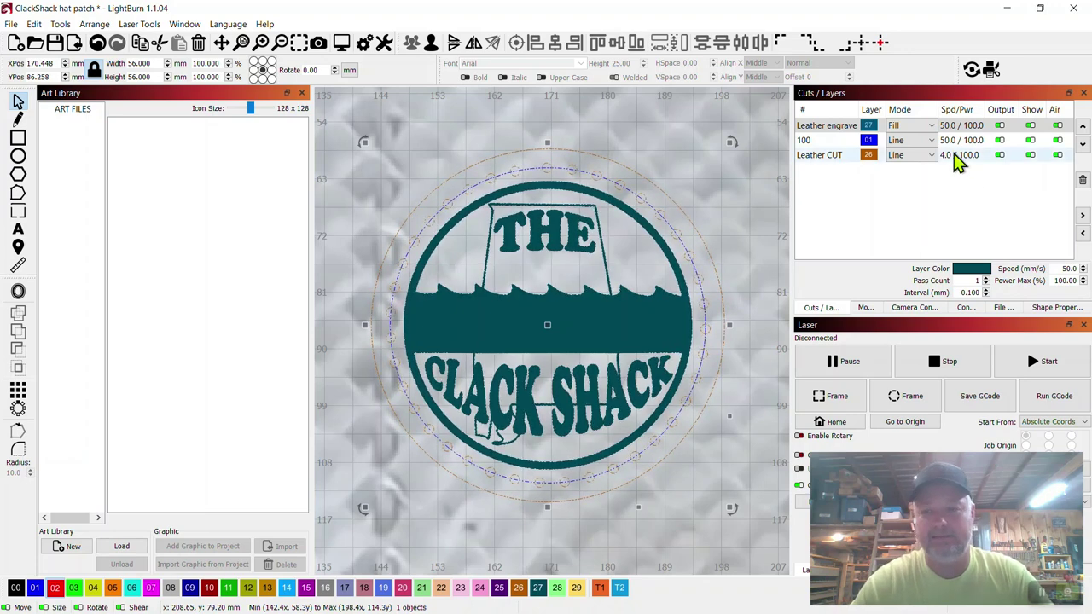
click(957, 157)
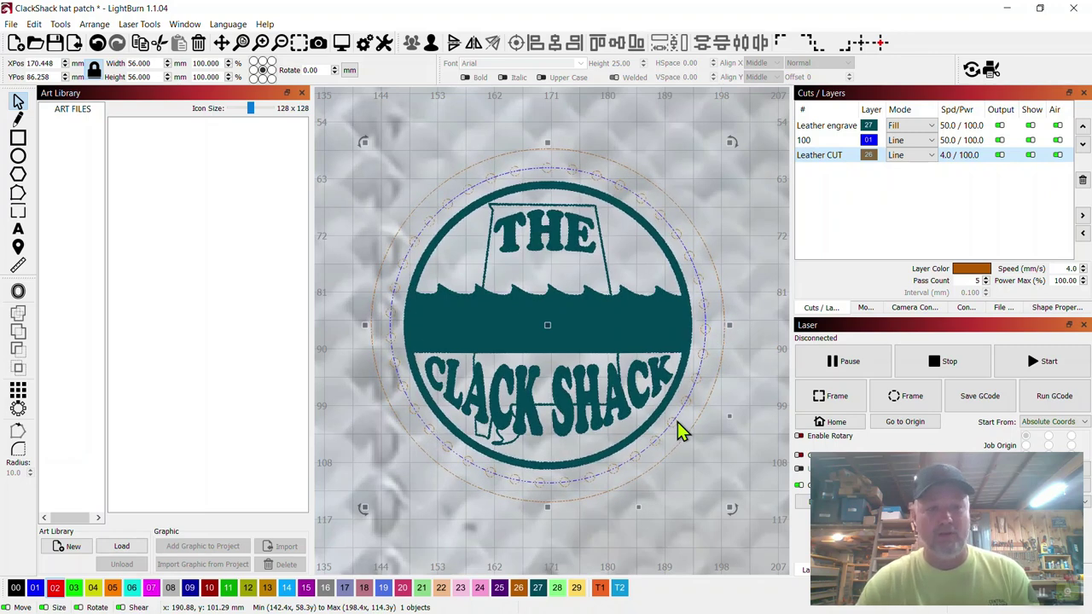
- Ungroup the hat patch design and check the size of a single stitch hole near the patch's upper edge
click(649, 145)
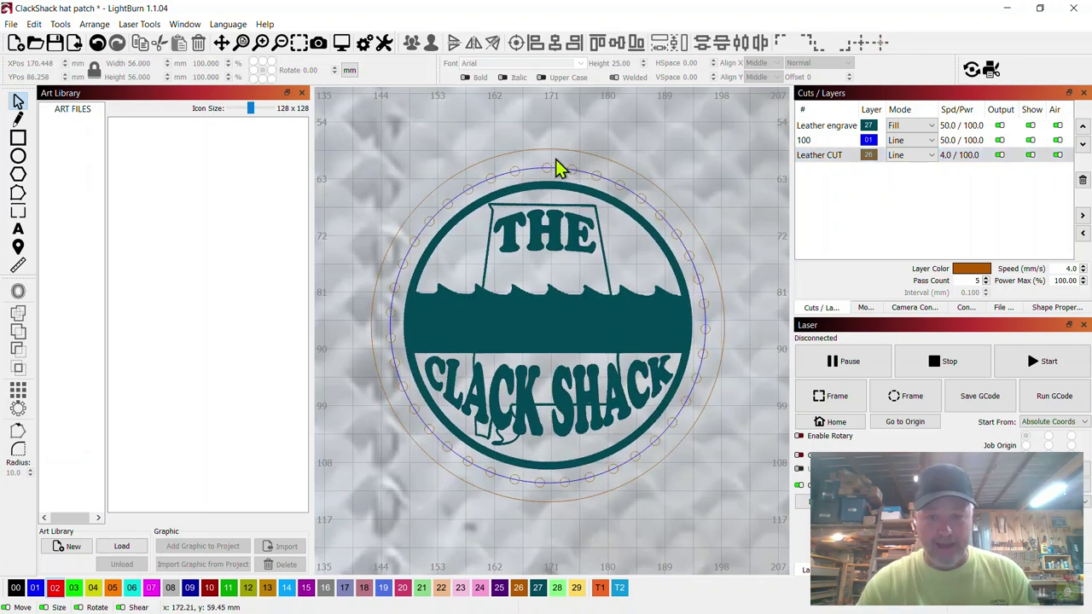
click(518, 170)
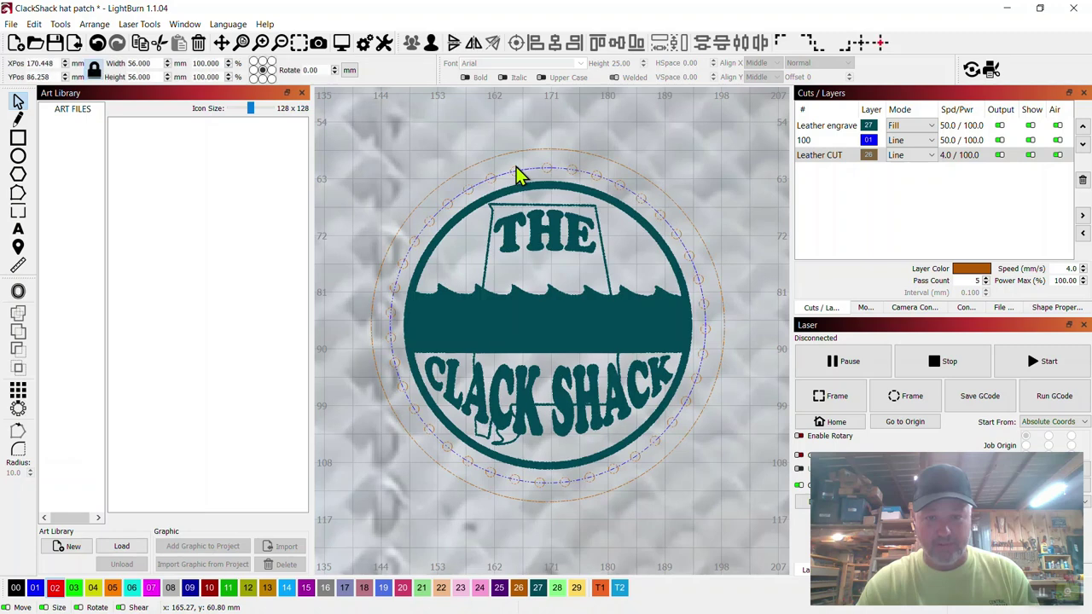
click(605, 117)
drag(354, 126, 768, 554)
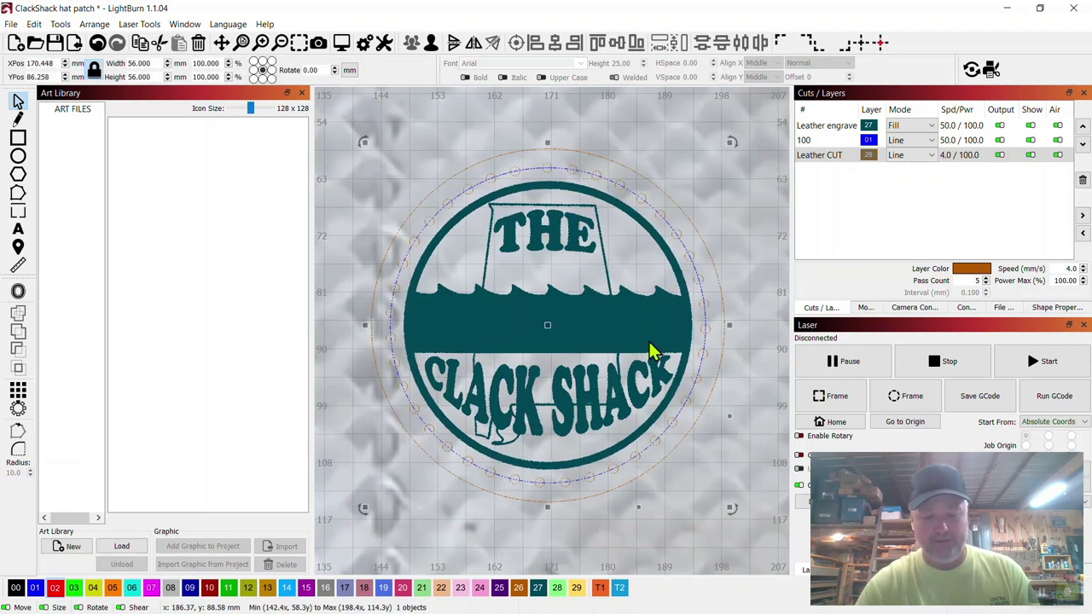
right_click(651, 348)
click(695, 465)
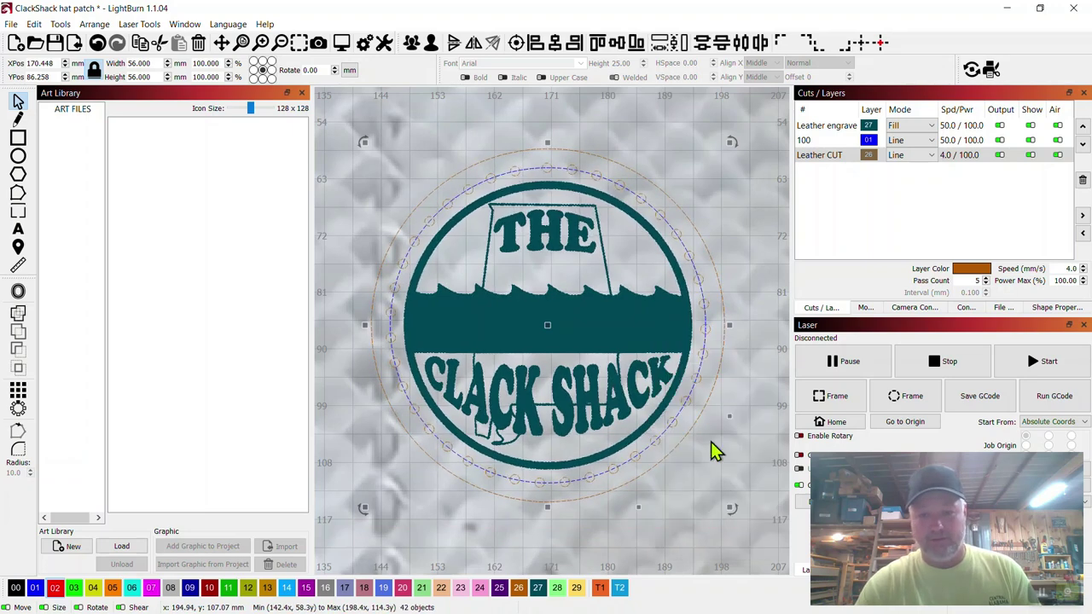
click(518, 177)
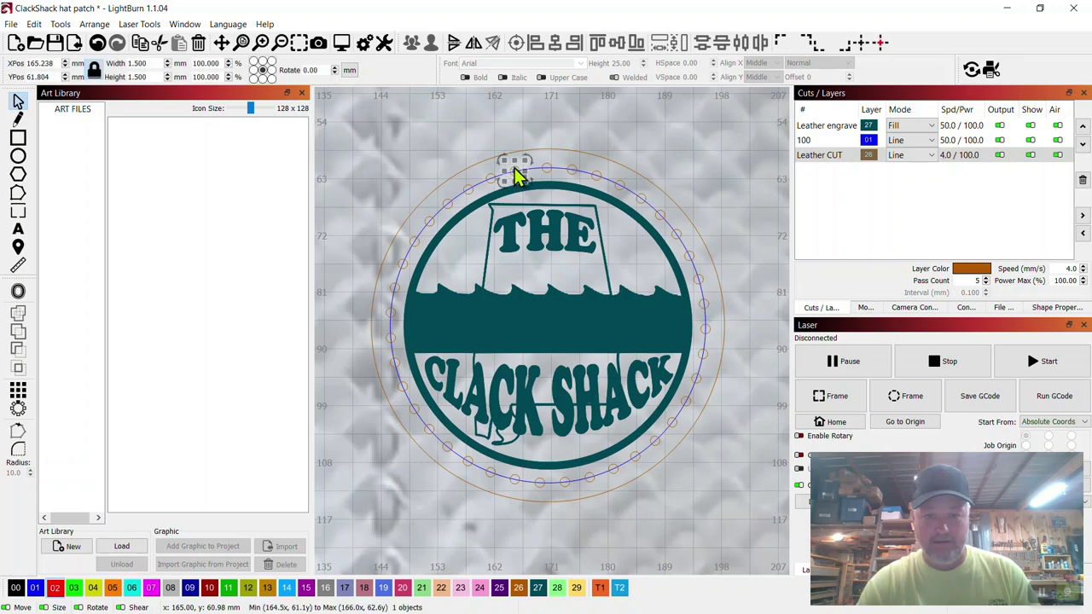
click(682, 160)
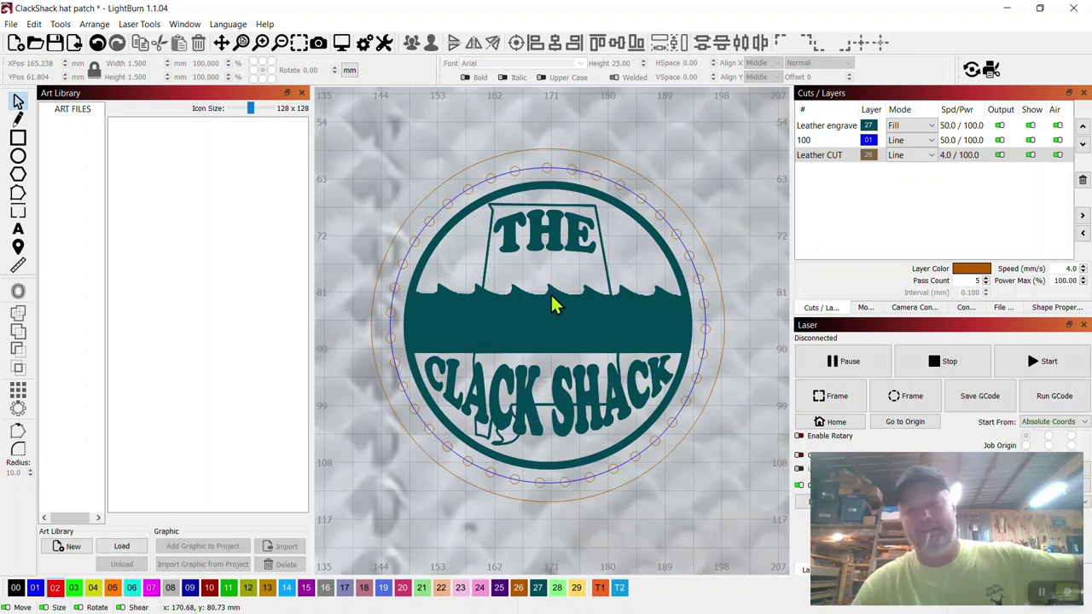
- Start a new project without saving the changes to the hat patch
click(1043, 593)
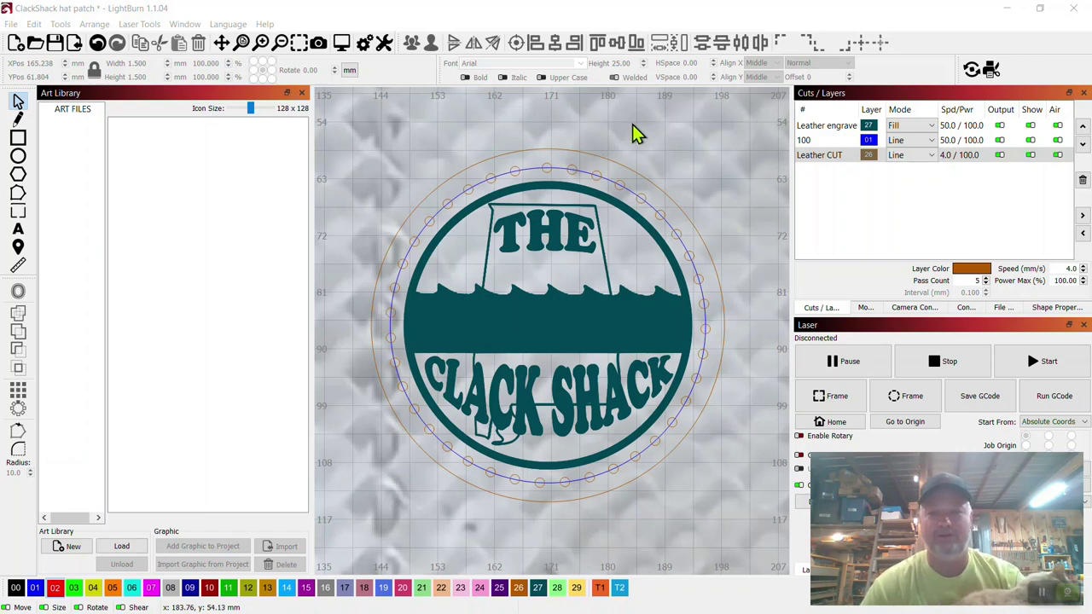
click(12, 25)
click(12, 24)
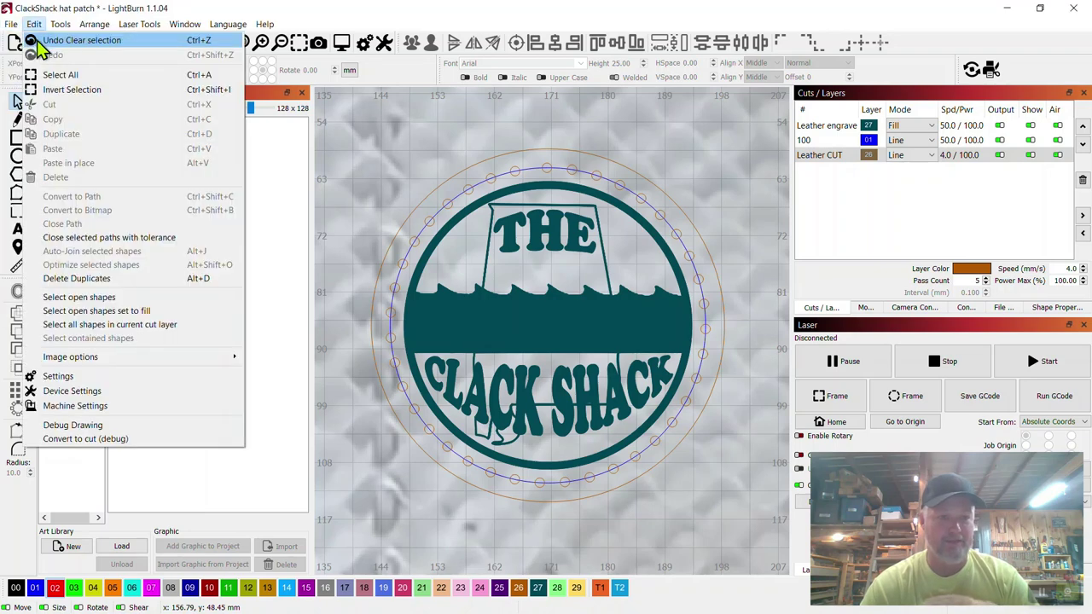
click(26, 41)
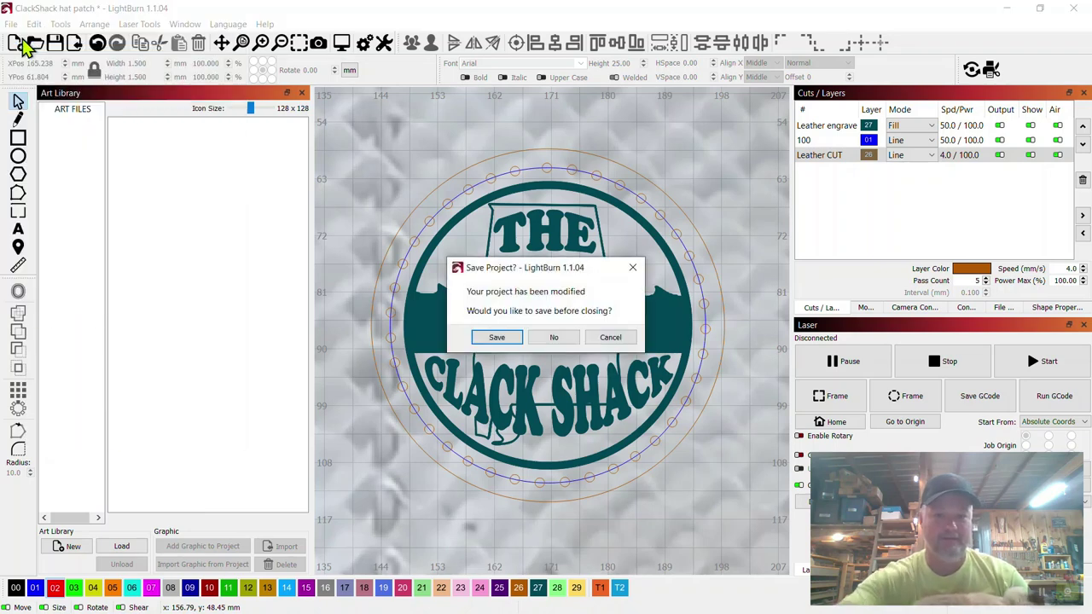
click(569, 338)
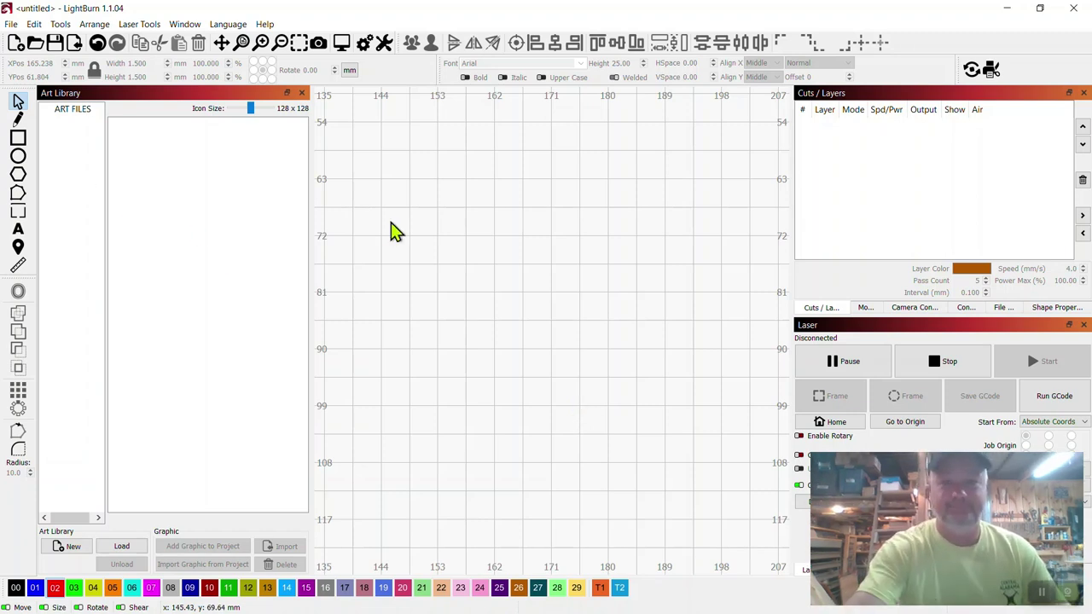
- Draw a rectangle about 49 by 30 mm and assign it to the Leather CUT layer 26
click(18, 138)
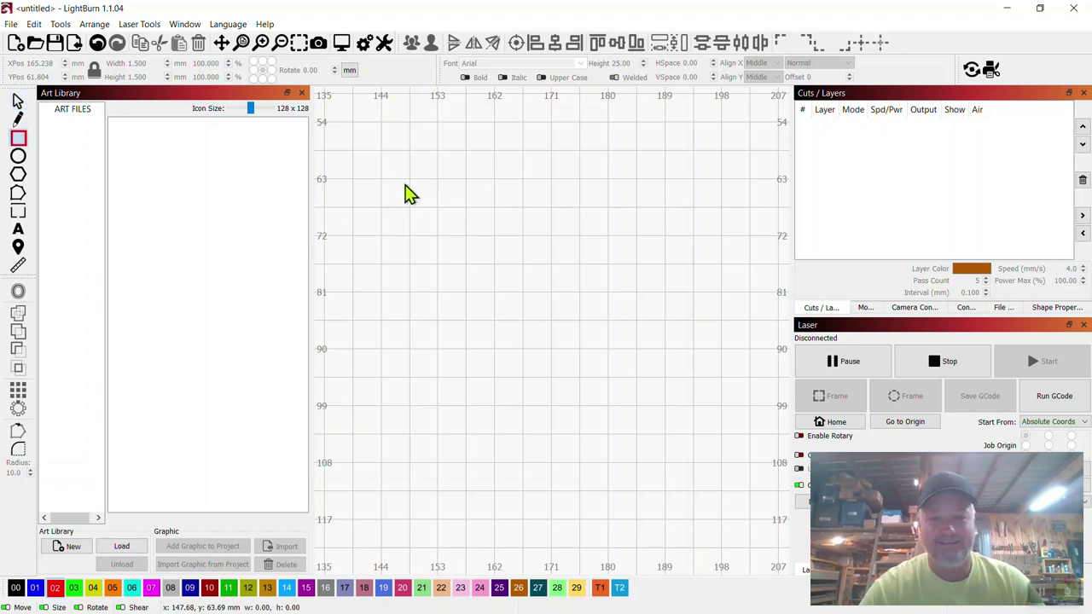
drag(405, 183, 713, 376)
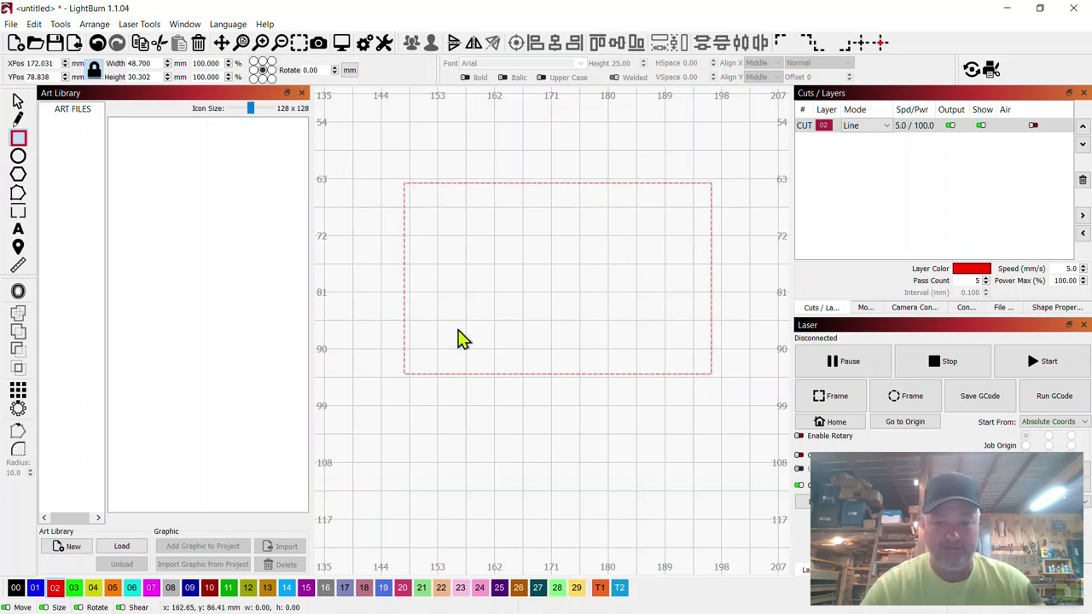
click(519, 587)
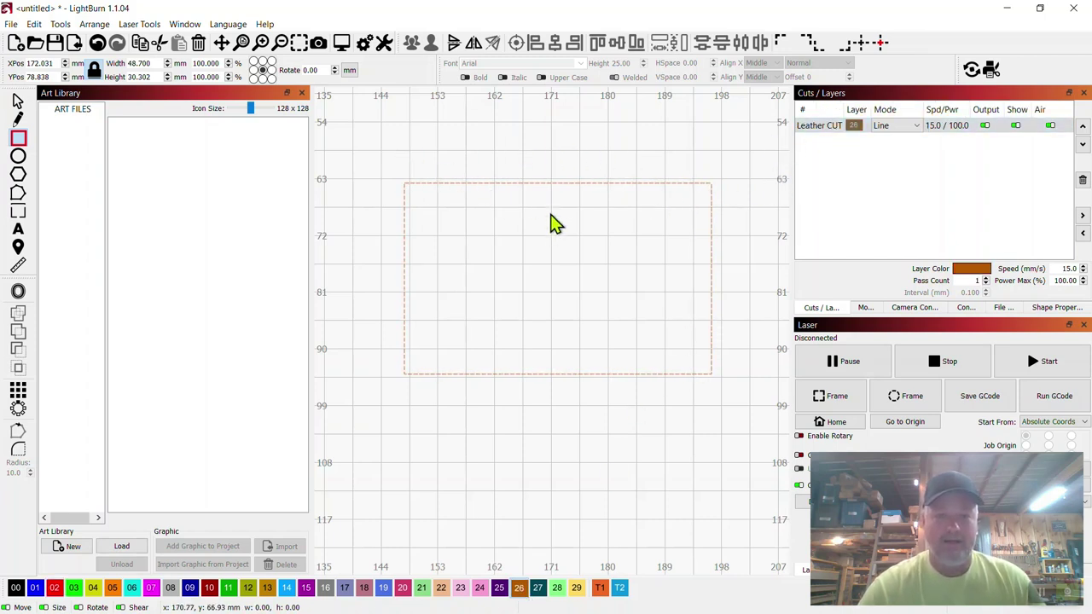
- Scale the rectangle proportionally to a height of 56 mm
click(18, 101)
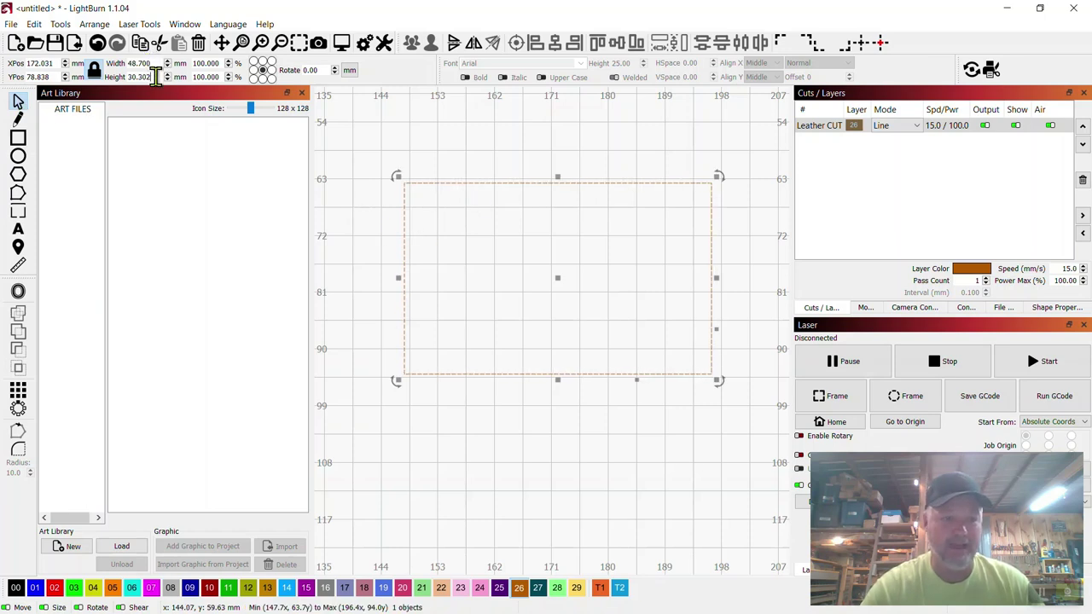
drag(156, 76, 122, 83)
text(56)
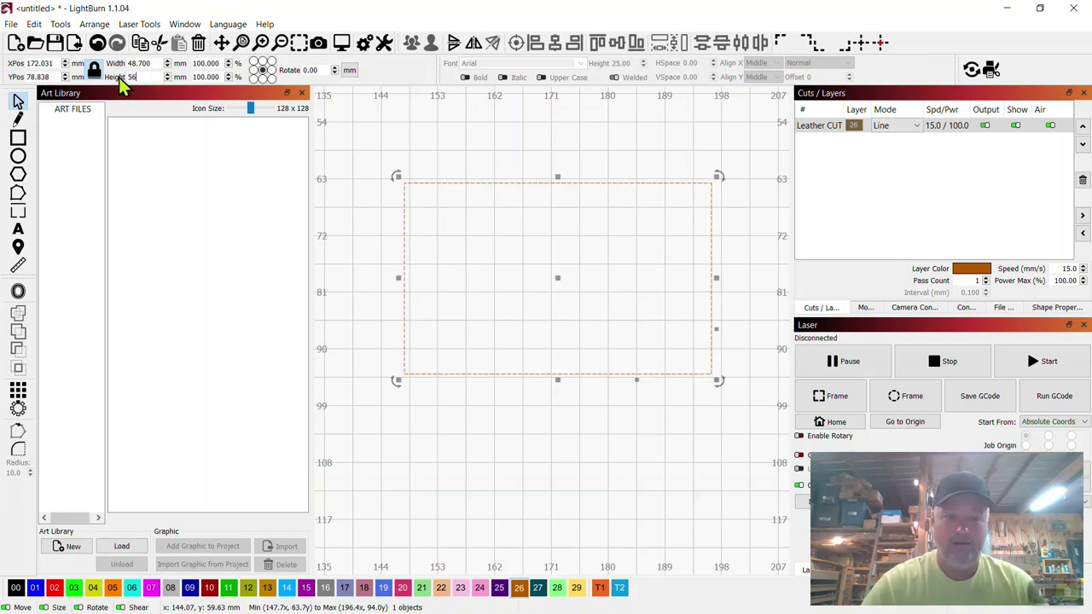
key(Return)
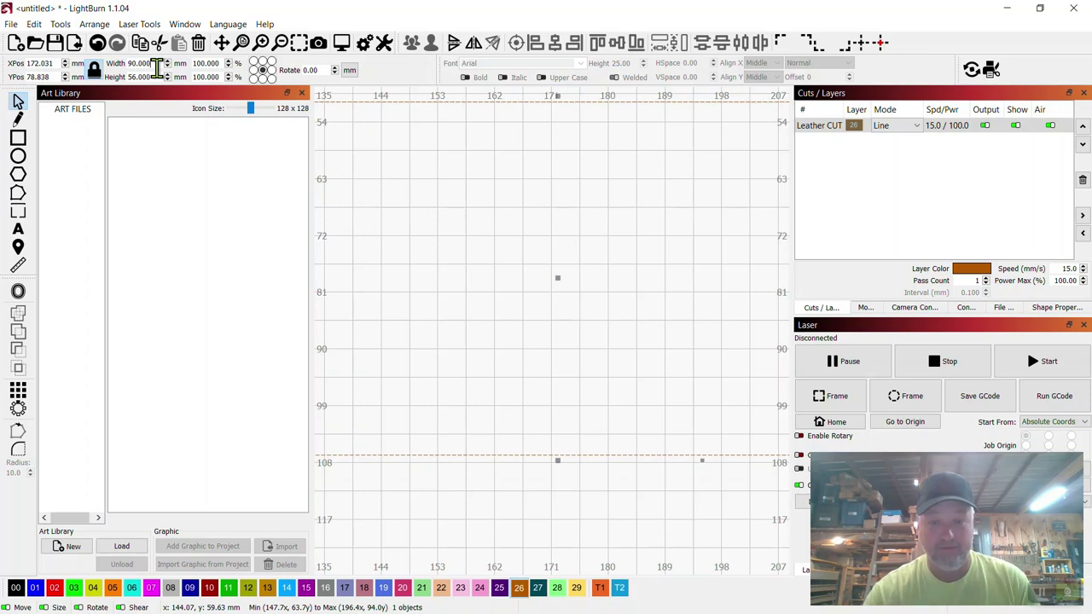
scroll(611, 293, down, 4)
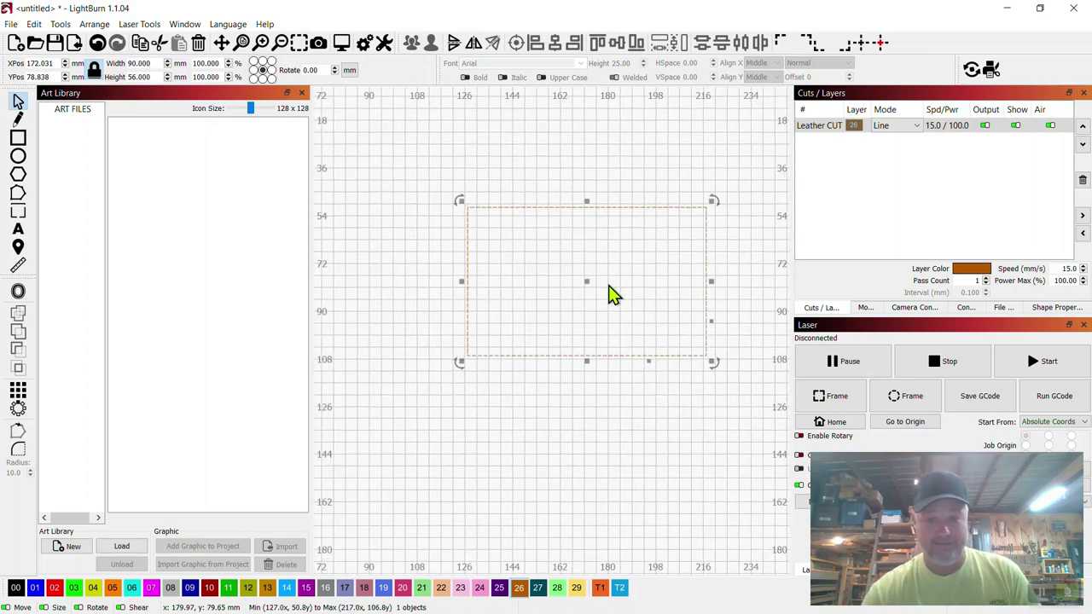
click(739, 278)
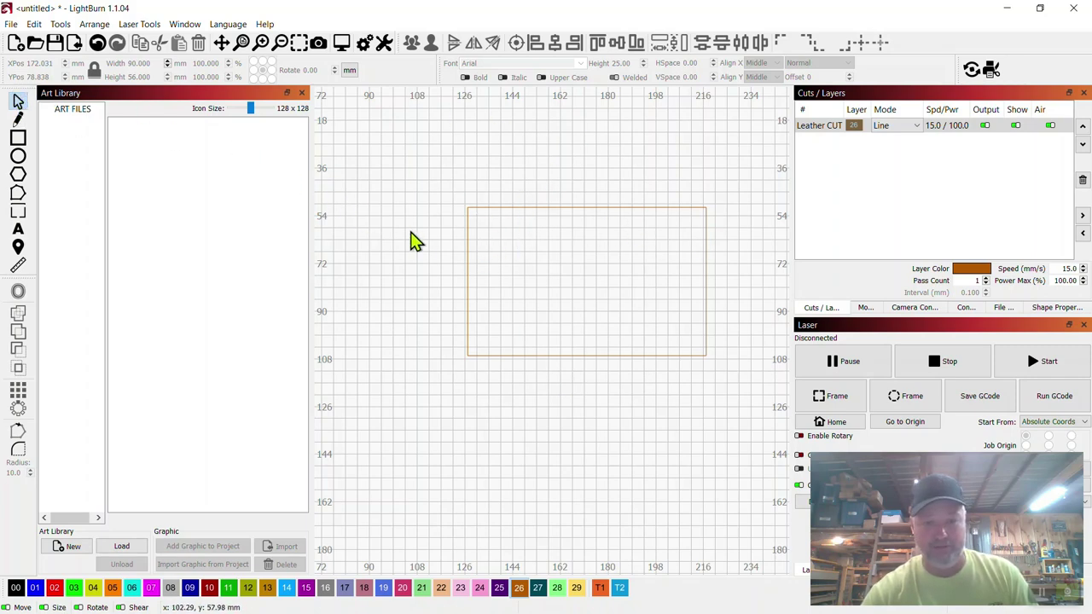
- Offset the rectangle inward by 3 mm with the Corner style, keeping the original outline
click(468, 249)
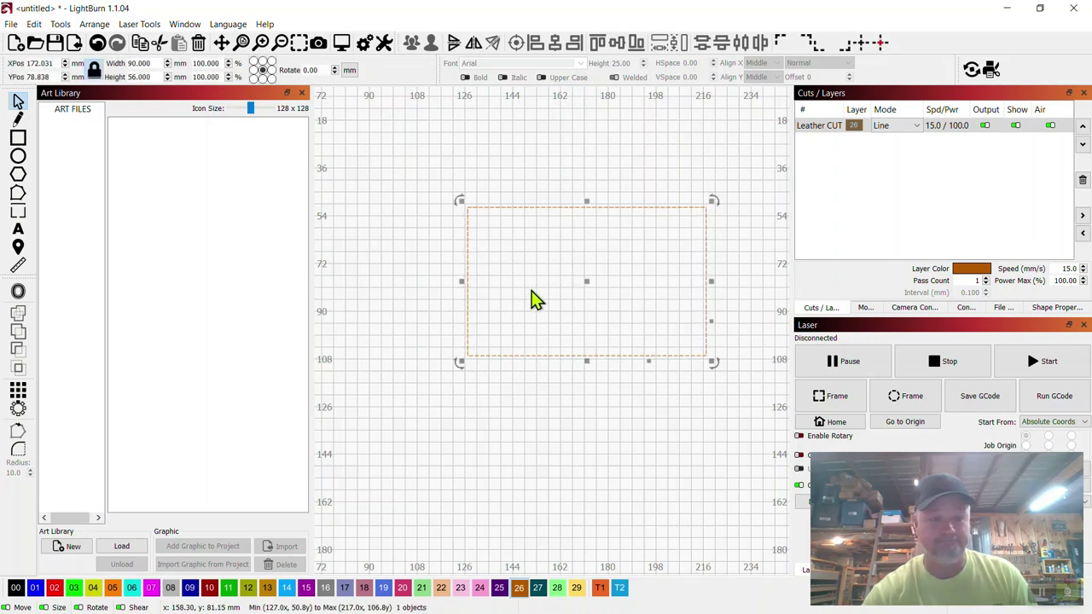
click(18, 294)
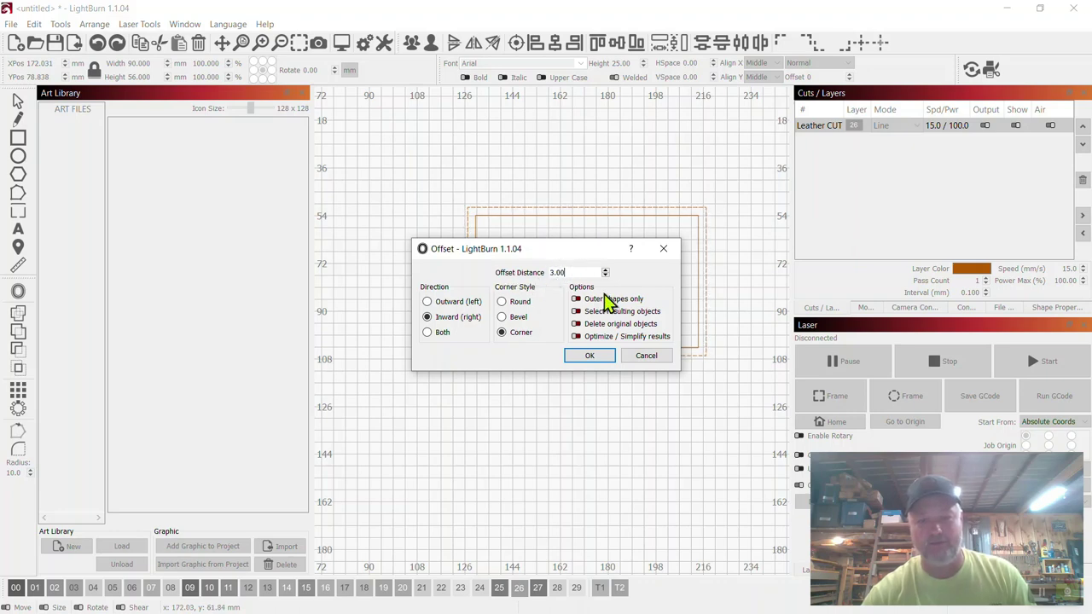
click(595, 356)
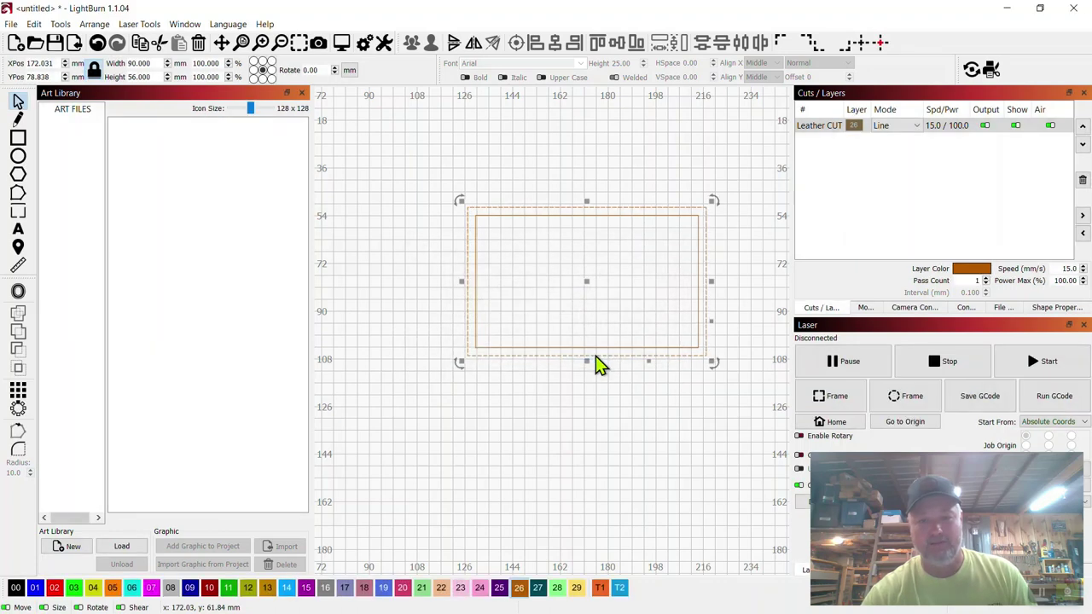
click(579, 186)
click(538, 220)
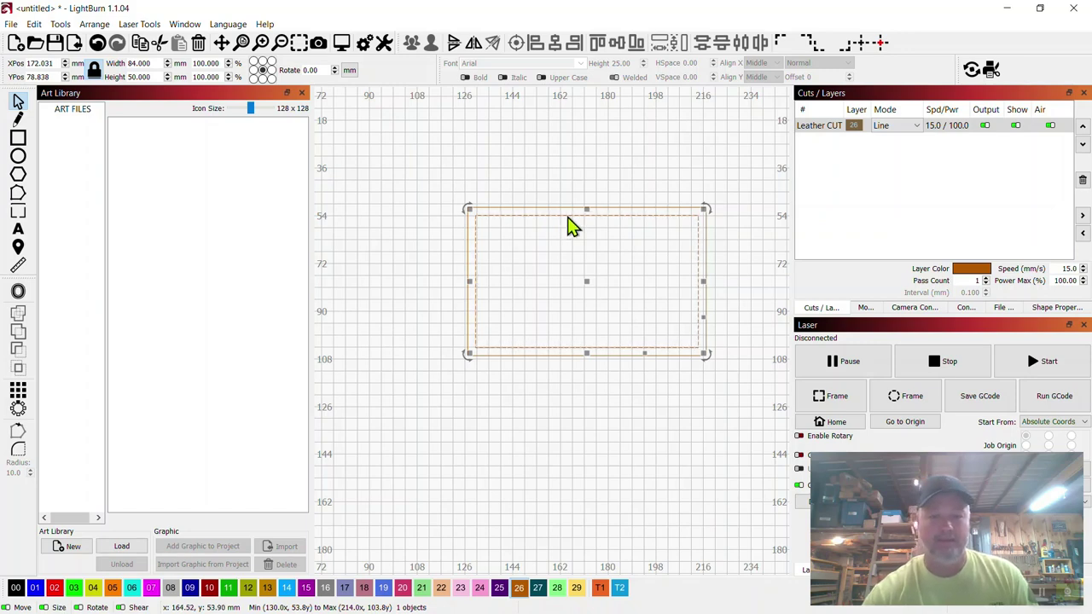
right_click(571, 225)
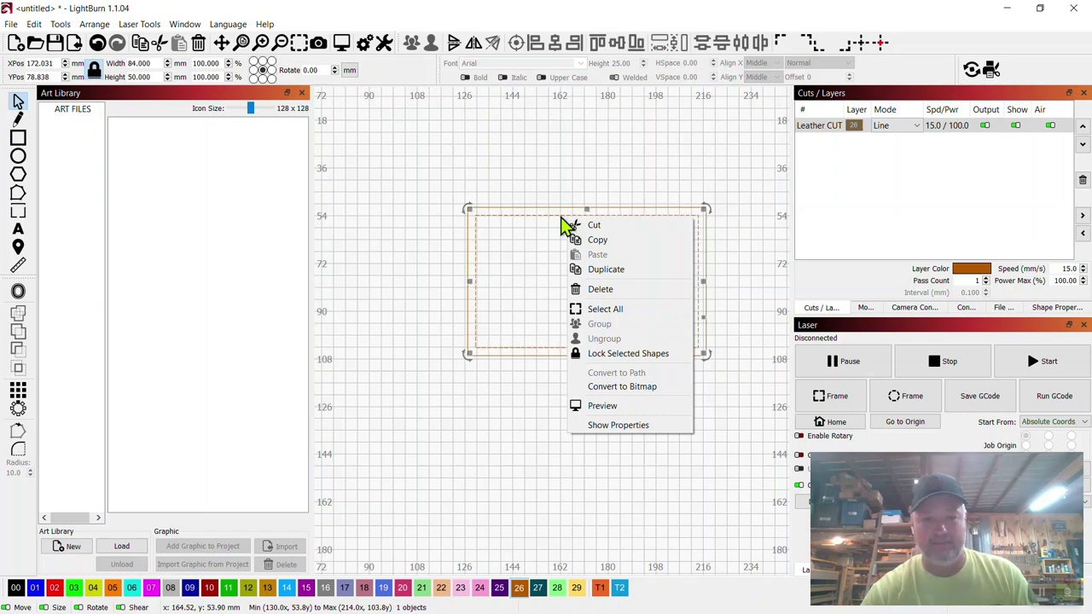
click(550, 220)
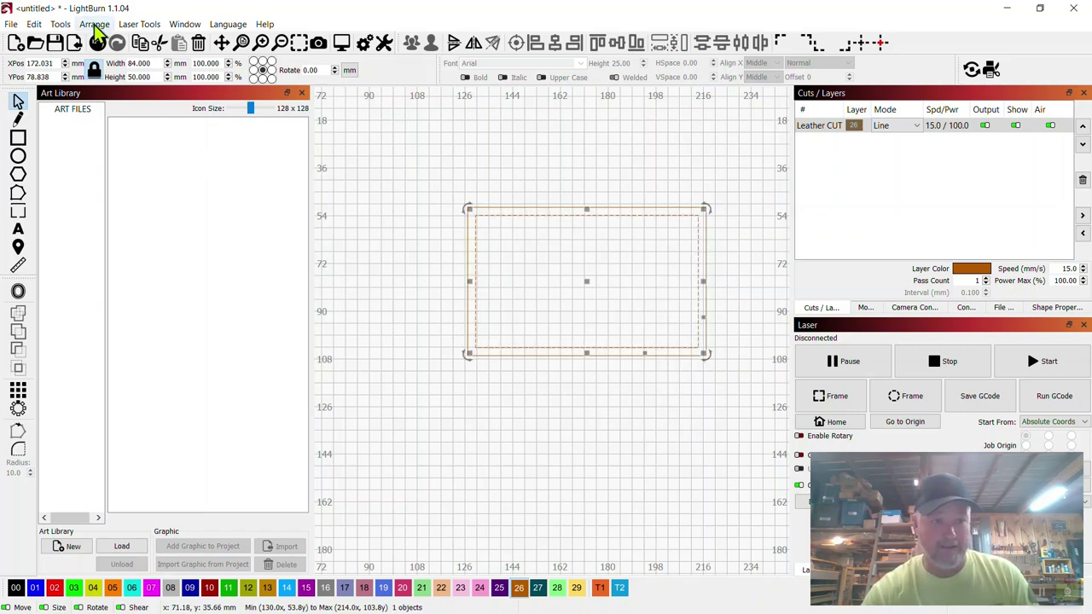
click(59, 24)
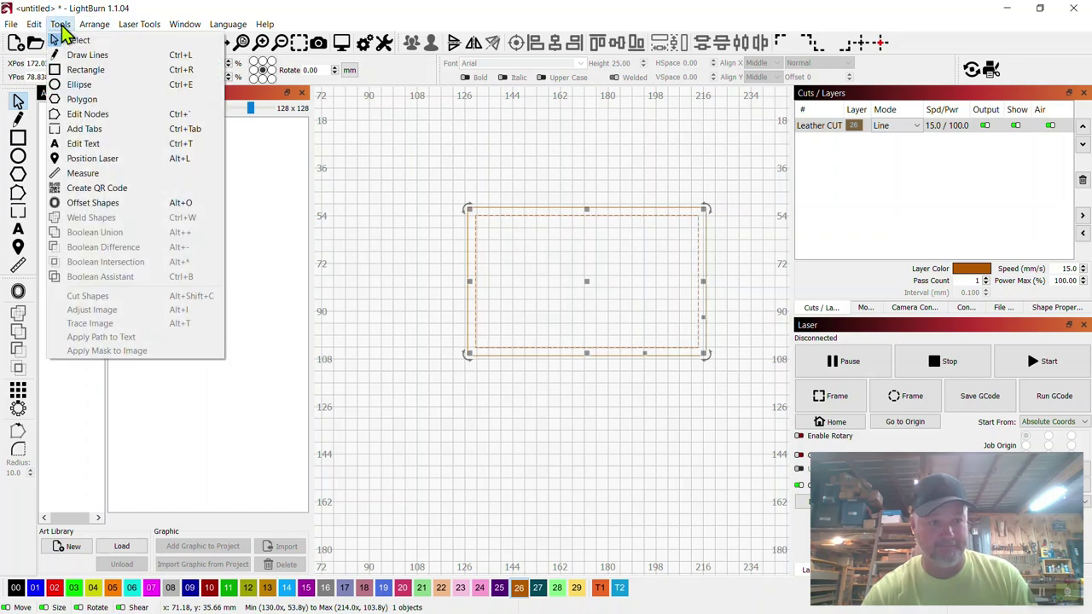
mouse_move(91, 28)
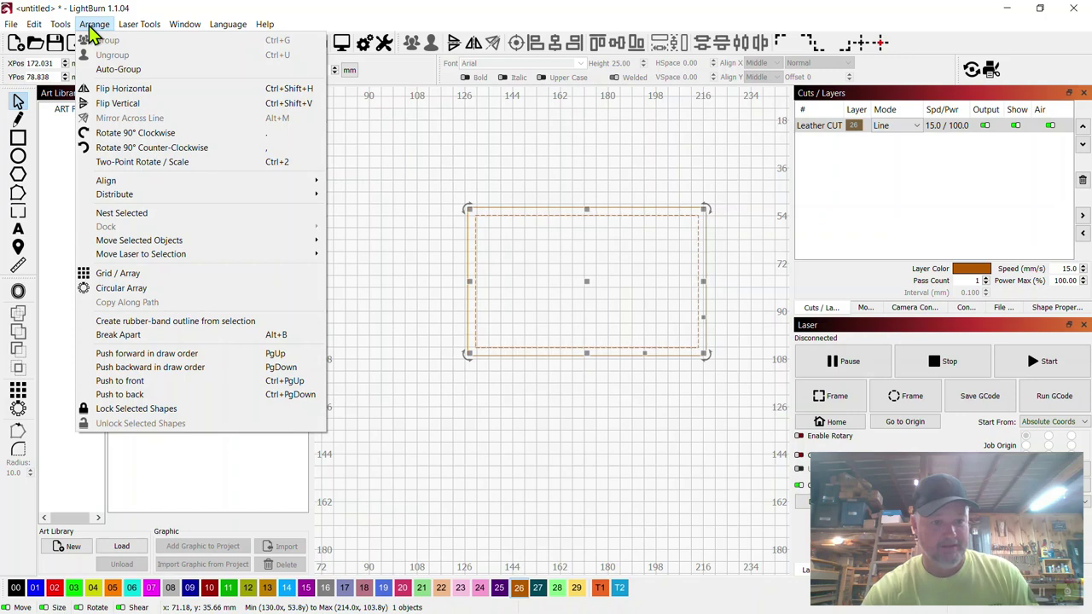
click(444, 195)
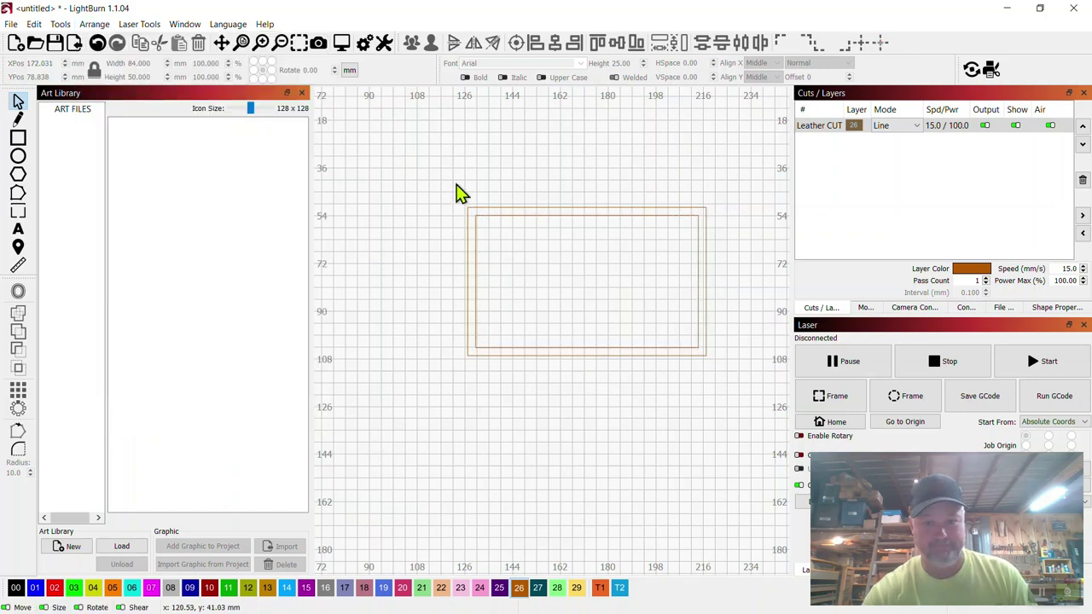
- Show the nodes of the inner rectangle and examine the starting node at its lower-right corner
click(519, 218)
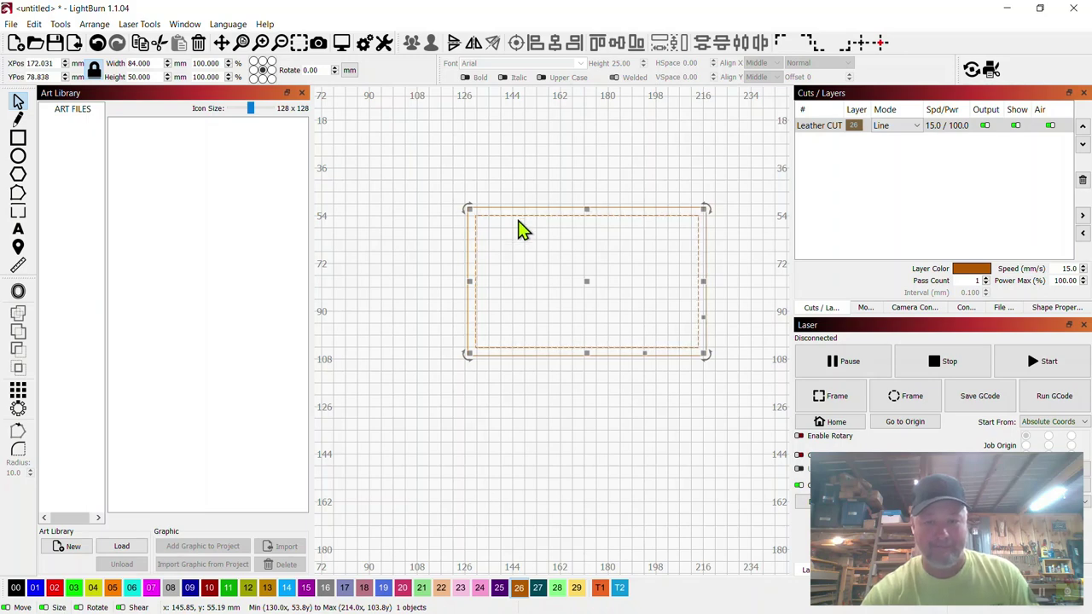
click(19, 195)
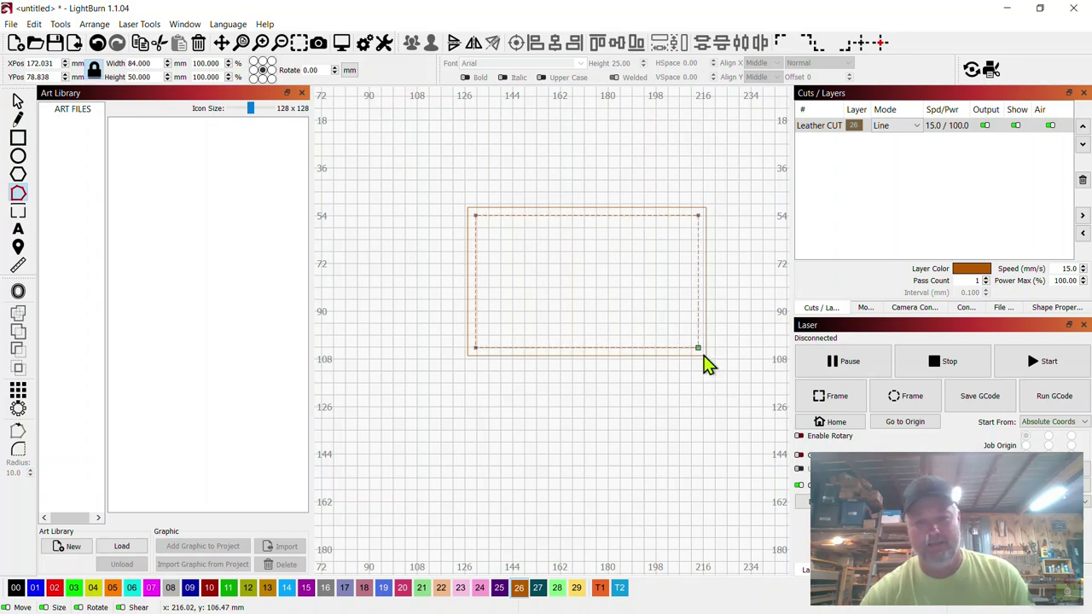
scroll(699, 351, up, 5)
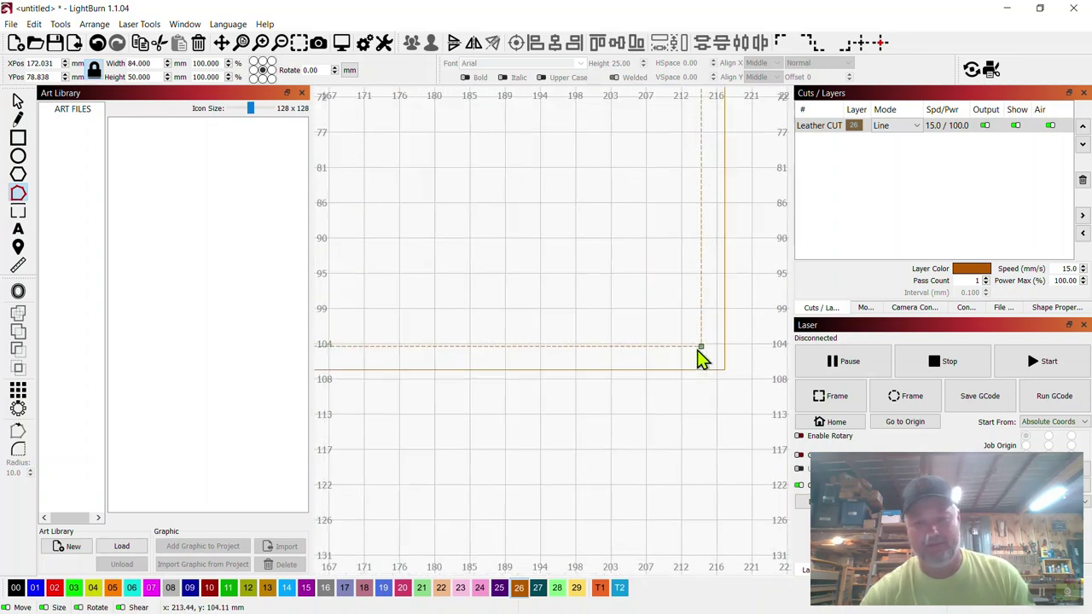
scroll(700, 351, up, 2)
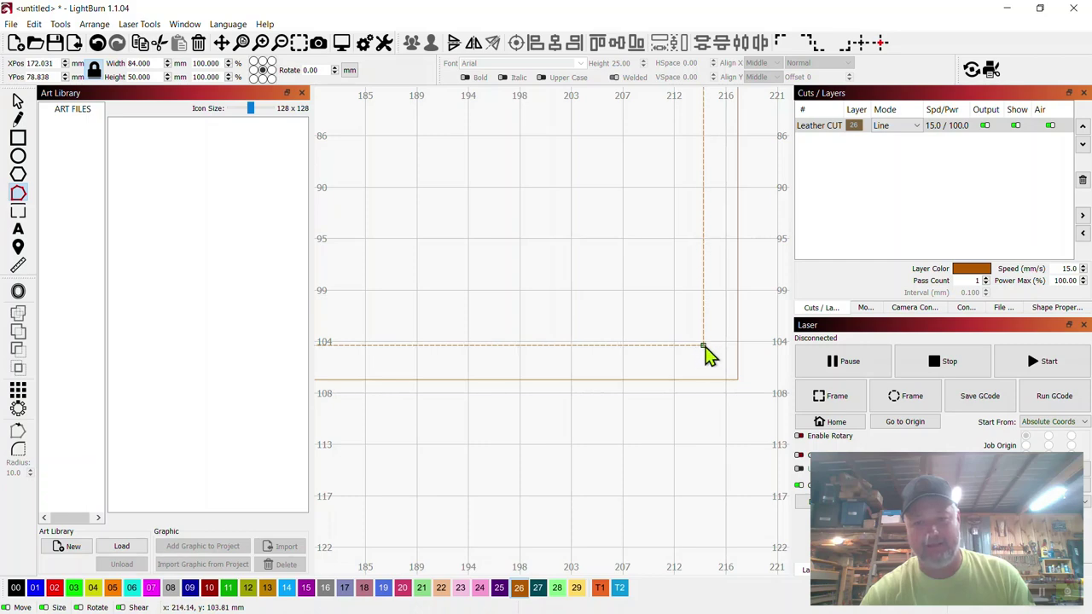
scroll(706, 354, down, 5)
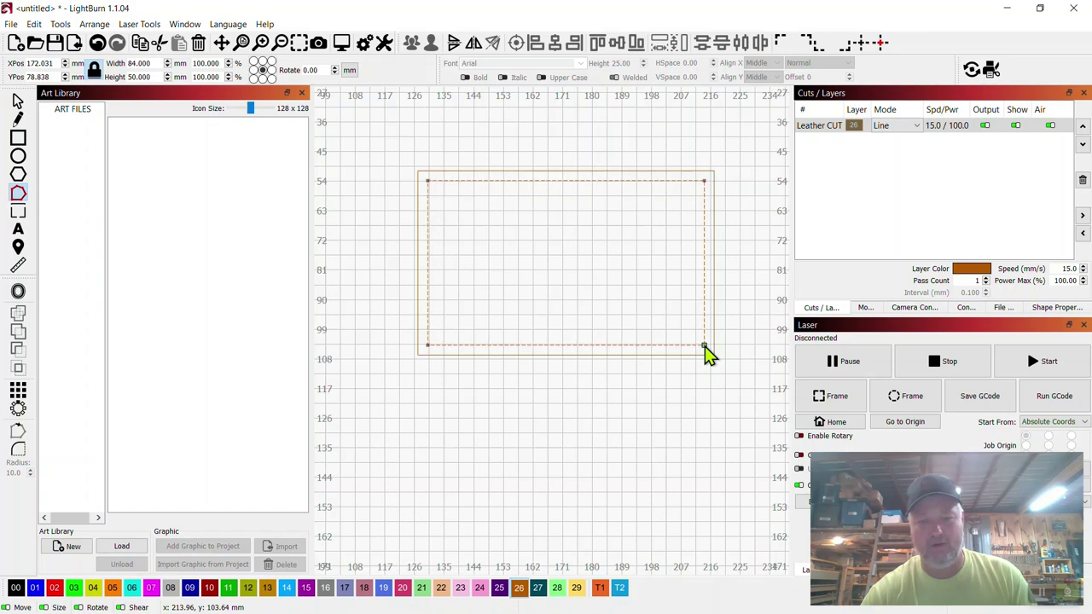
- Draw a circle inside the patch near the lower-right corner and set its diameter to 1.5 mm
click(18, 157)
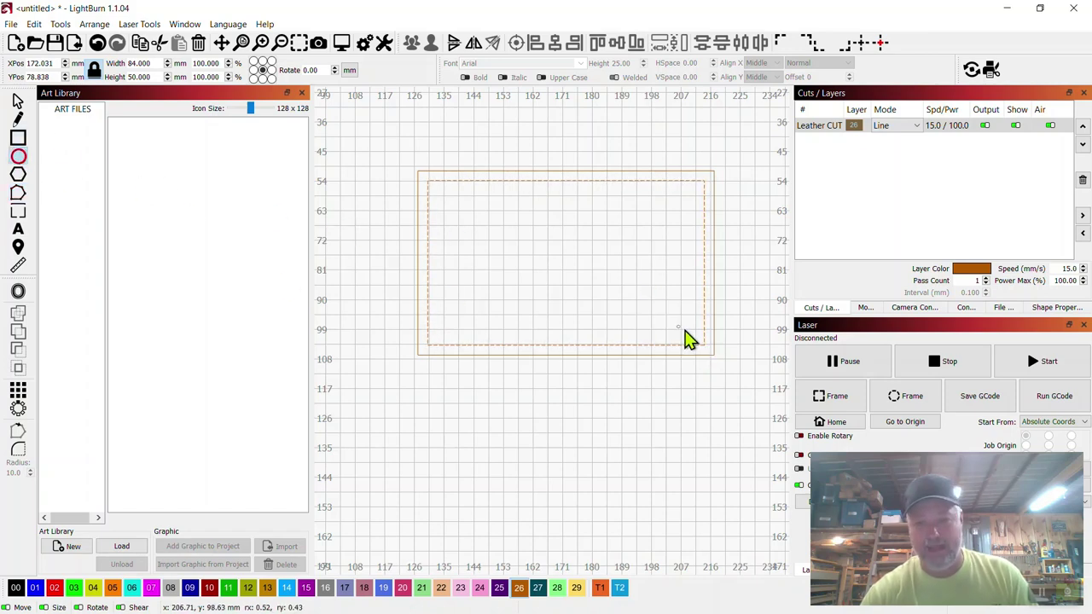
drag(677, 325, 689, 340)
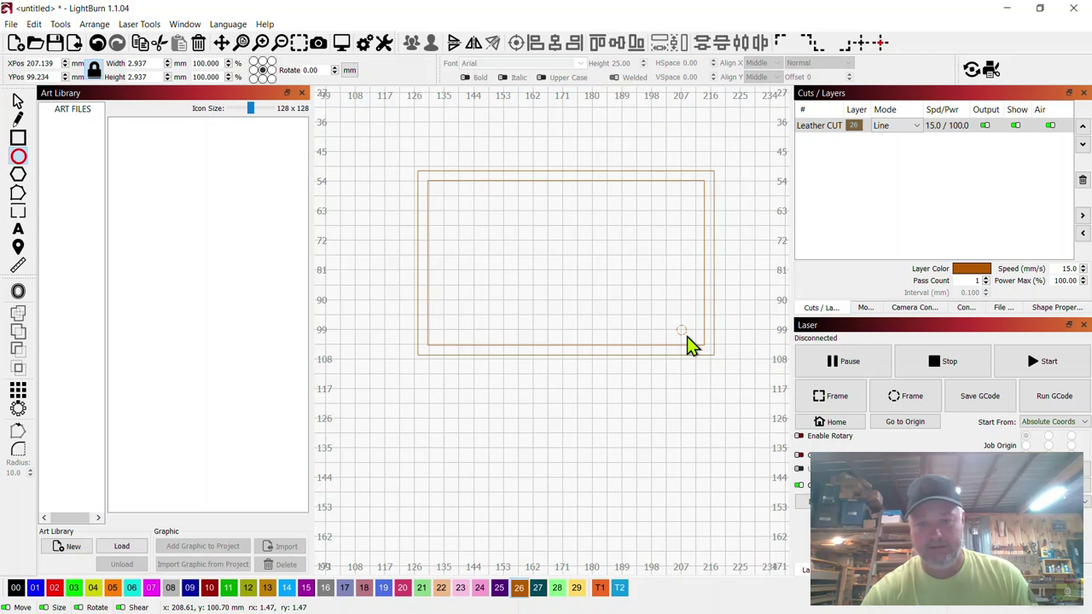
click(17, 102)
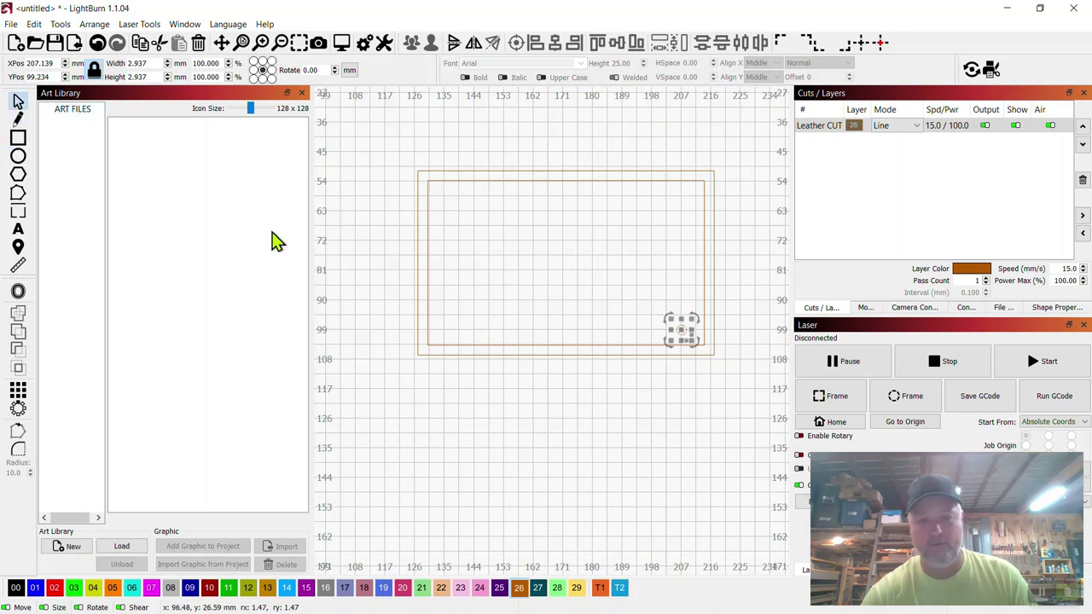
double_click(143, 64)
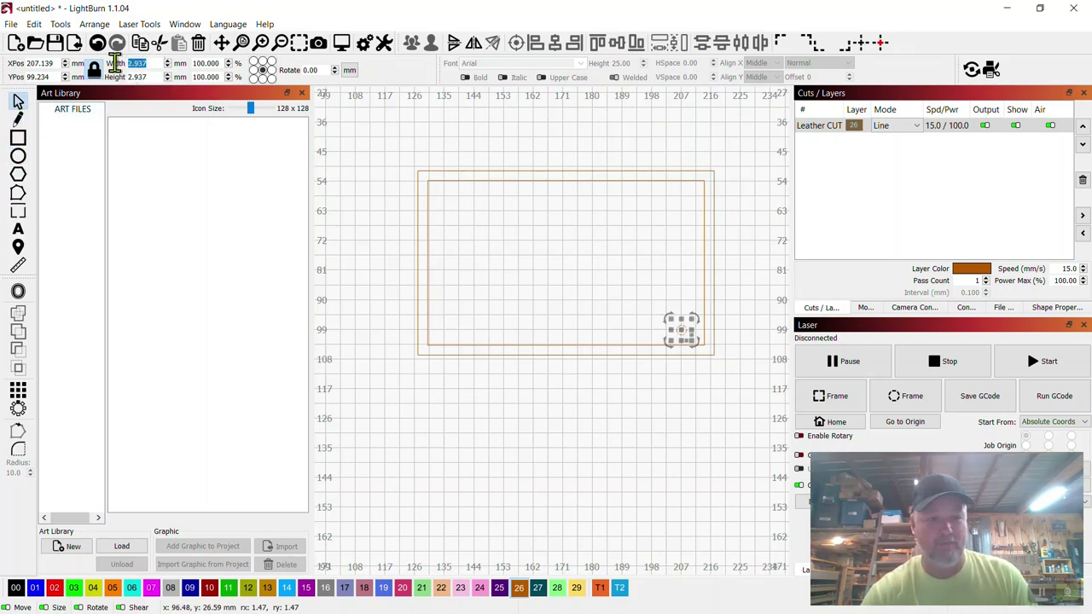
text(1)
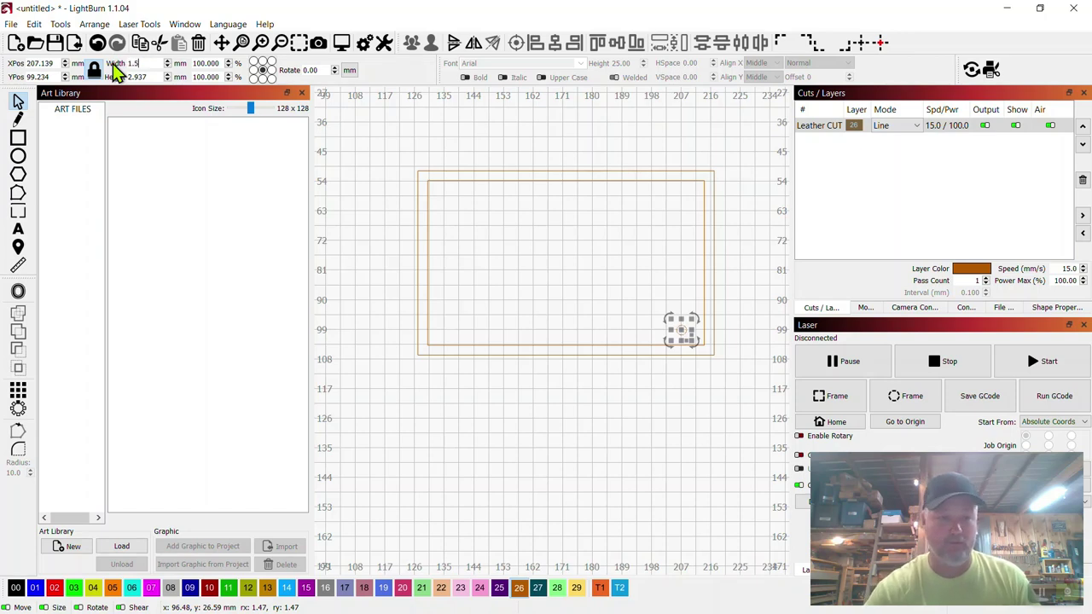
text(.5)
key(Tab)
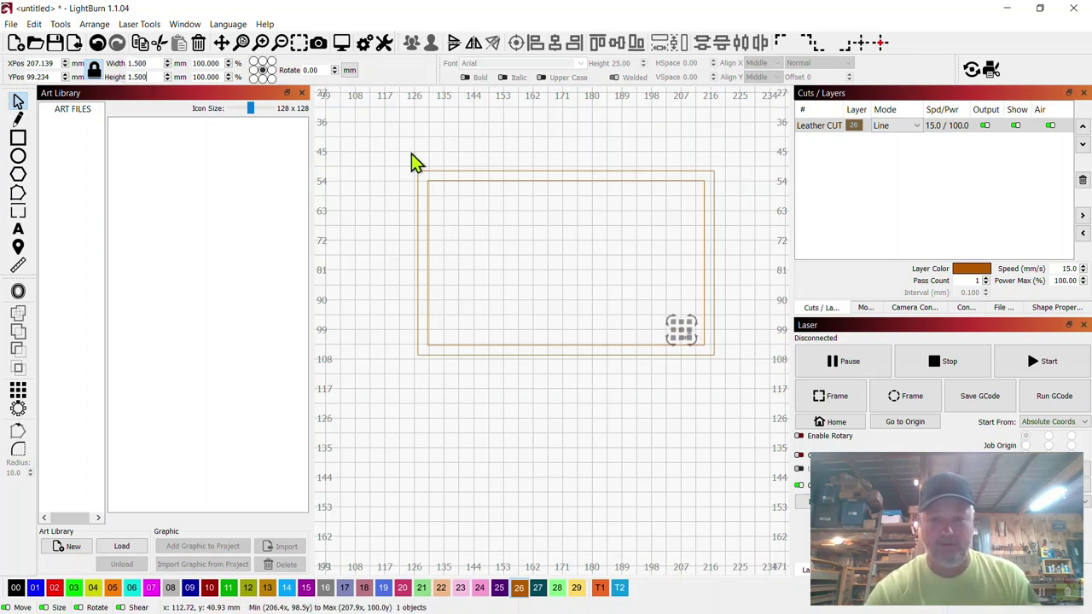
click(685, 376)
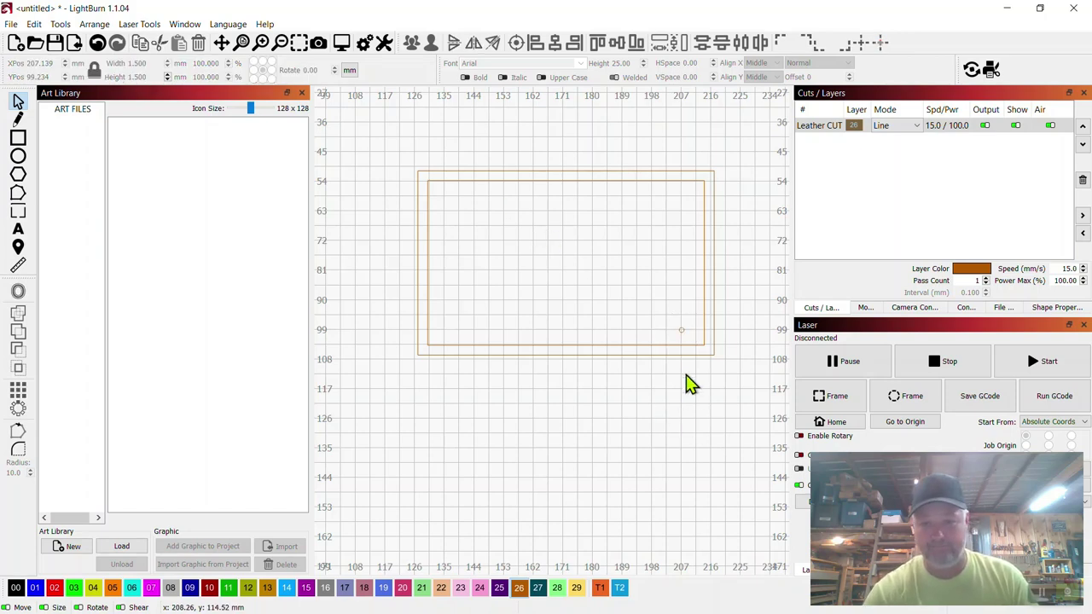
- Move the 1.5 mm circle so it is centred on the inner rectangle's lower-right corner
click(681, 330)
drag(682, 331, 505, 265)
scroll(701, 350, up, 10)
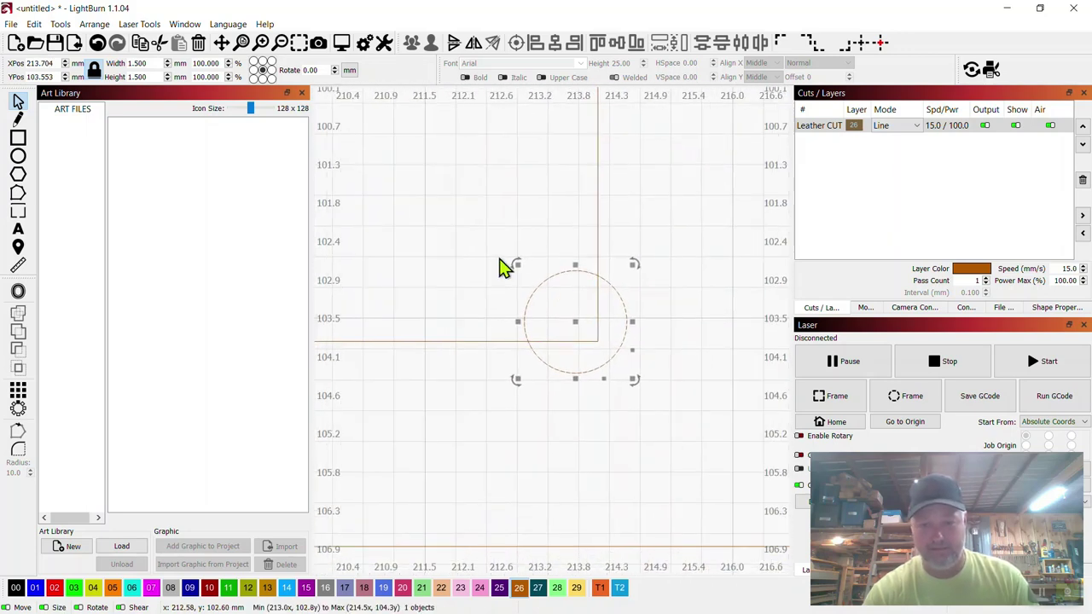
drag(573, 320, 595, 339)
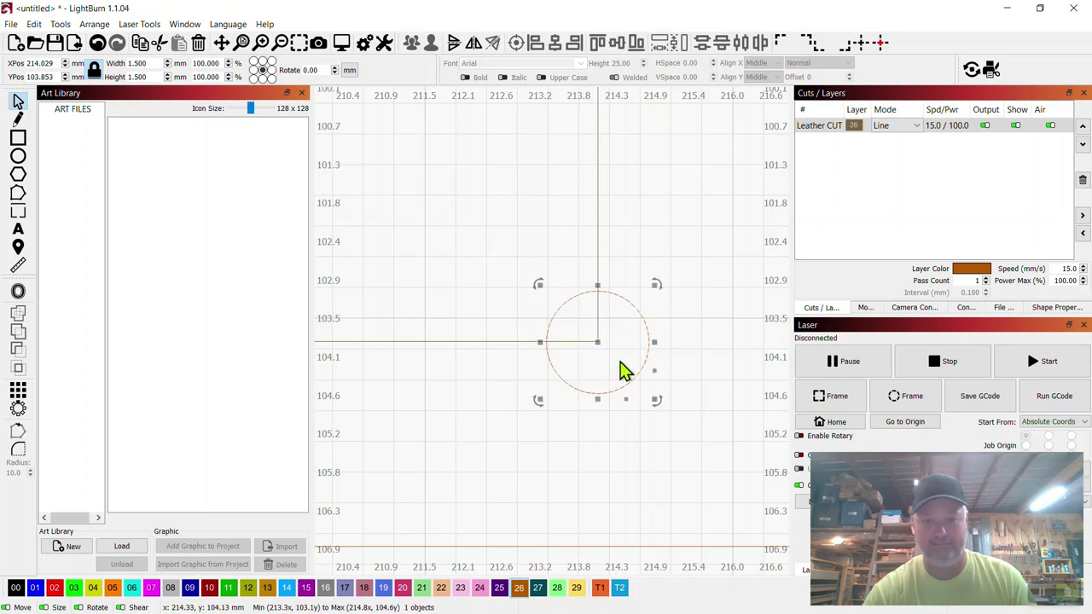
click(675, 317)
scroll(594, 365, down, 10)
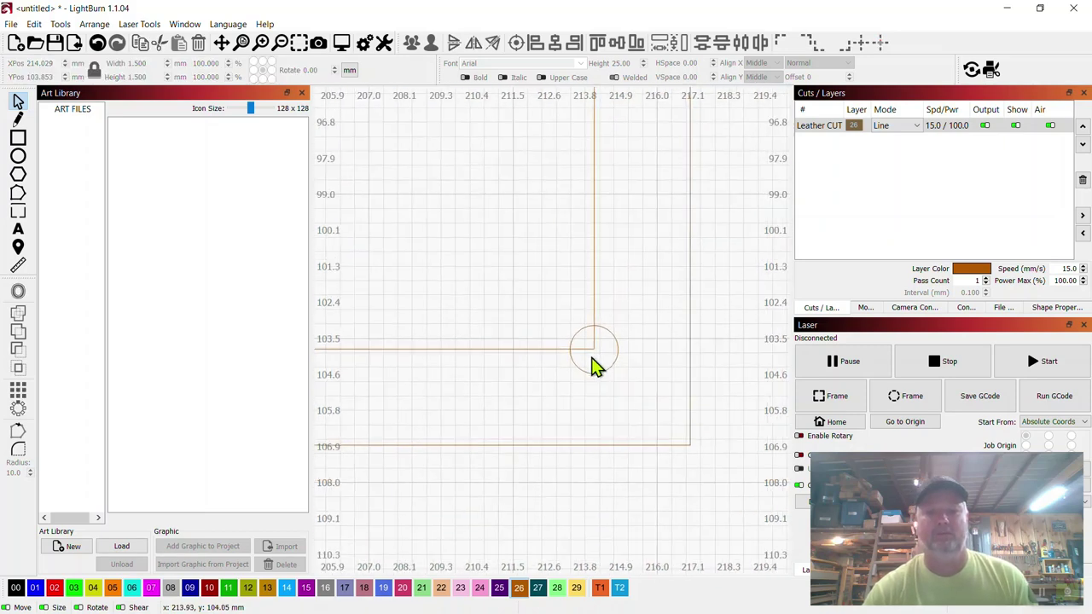
scroll(594, 365, down, 2)
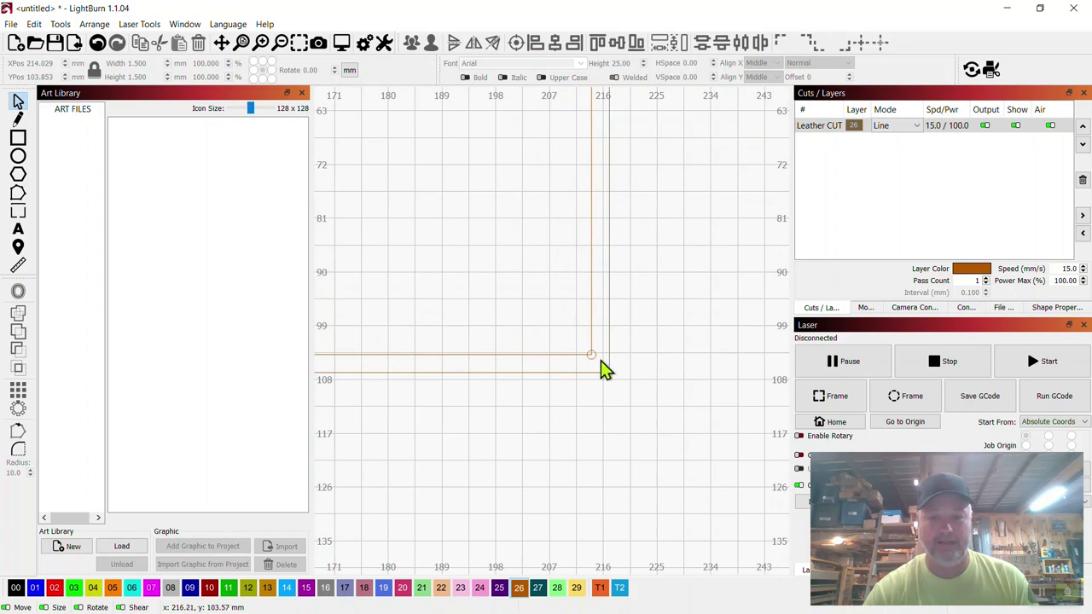
- Copy the corner circle along the inner rectangle with 5 mm of space between copies
click(590, 360)
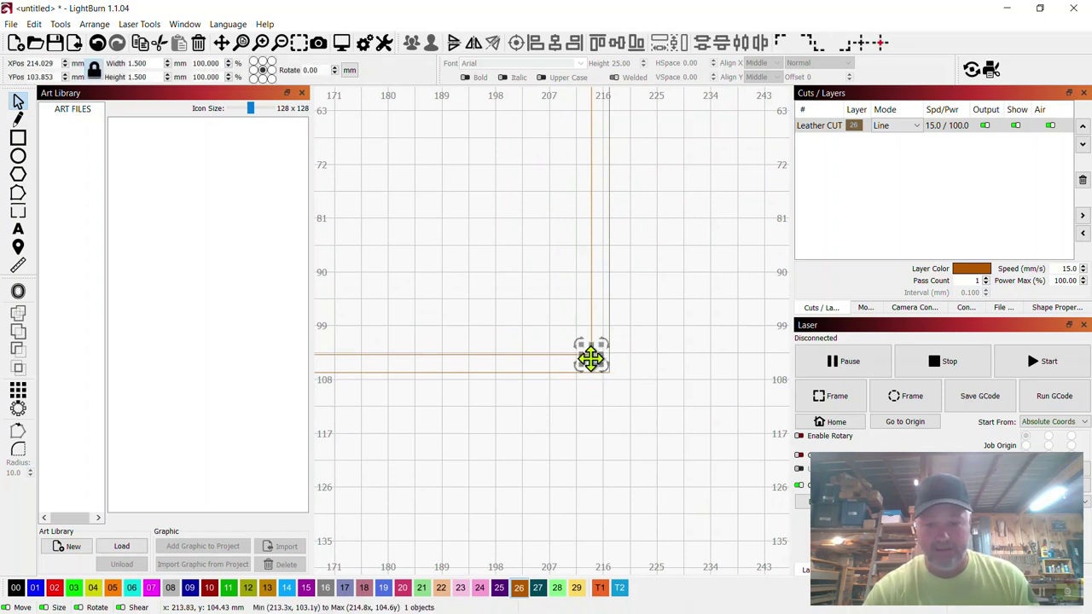
shift+click(526, 364)
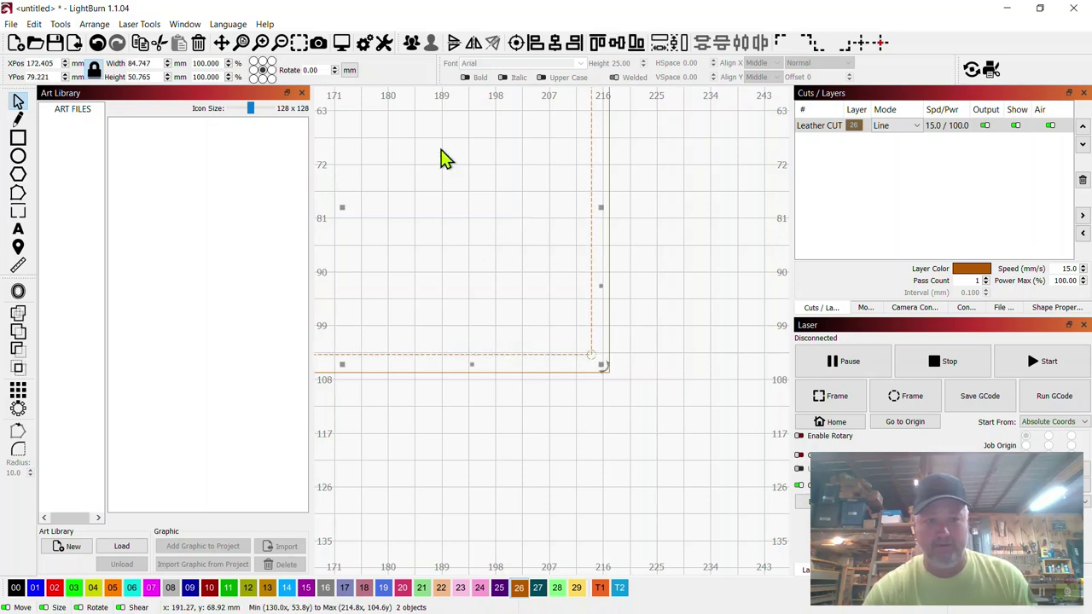
click(95, 23)
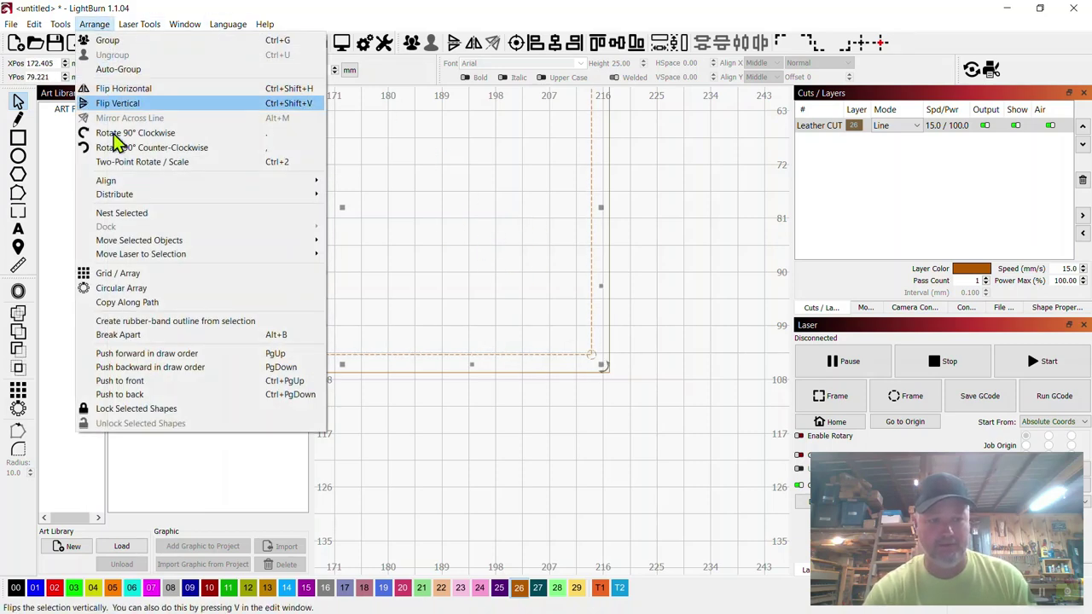
click(134, 302)
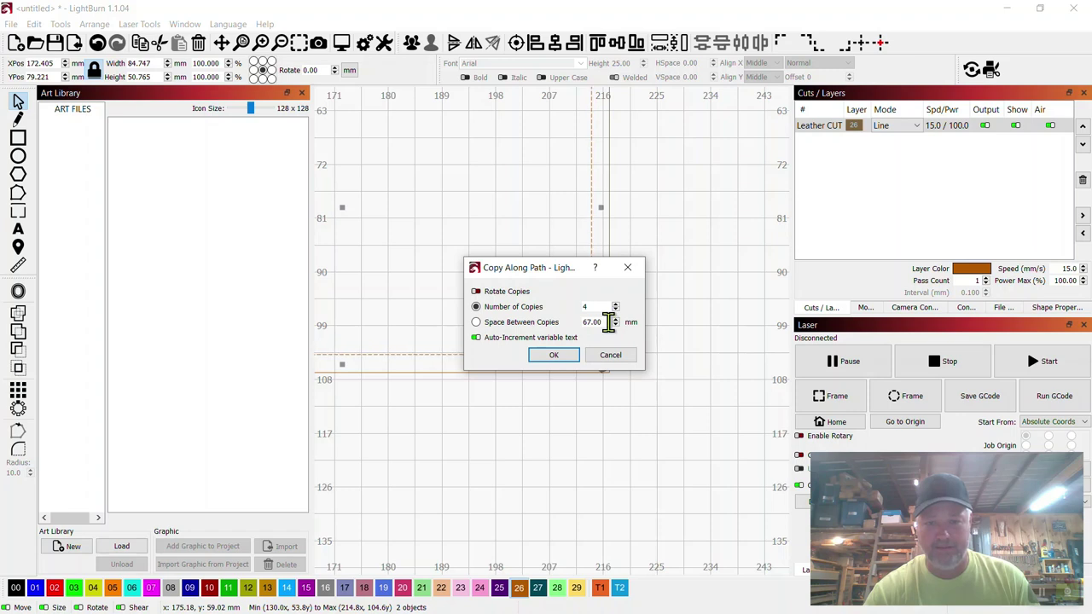
drag(606, 324, 585, 320)
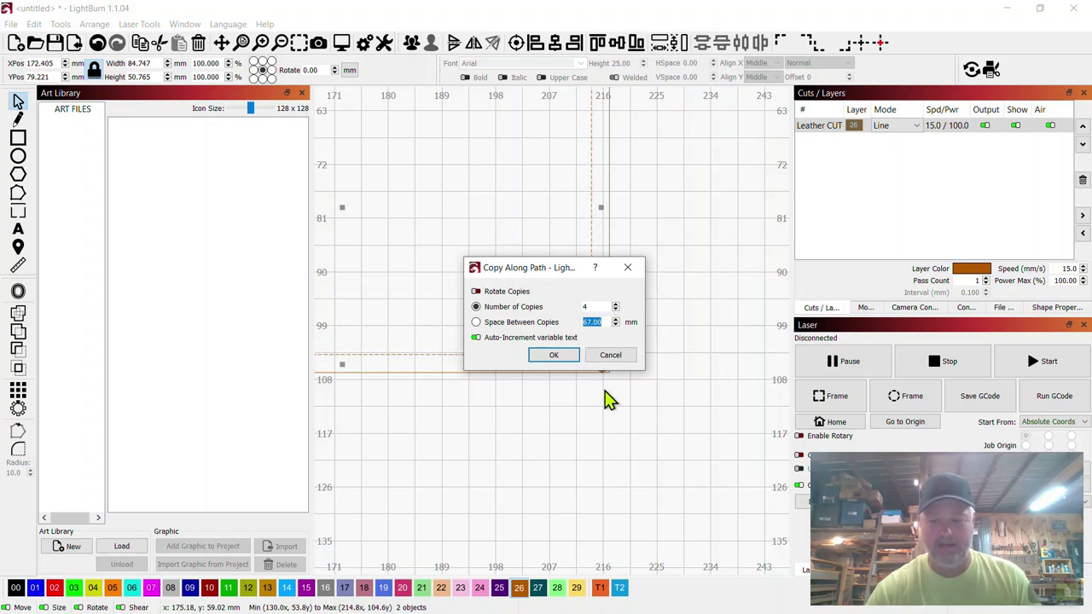
text(5)
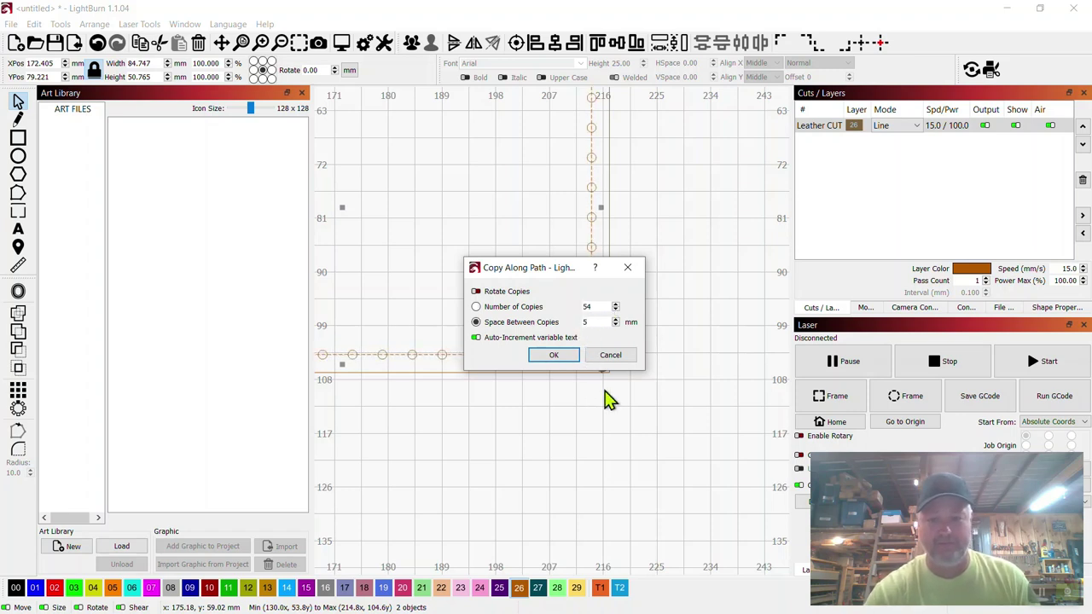
click(565, 354)
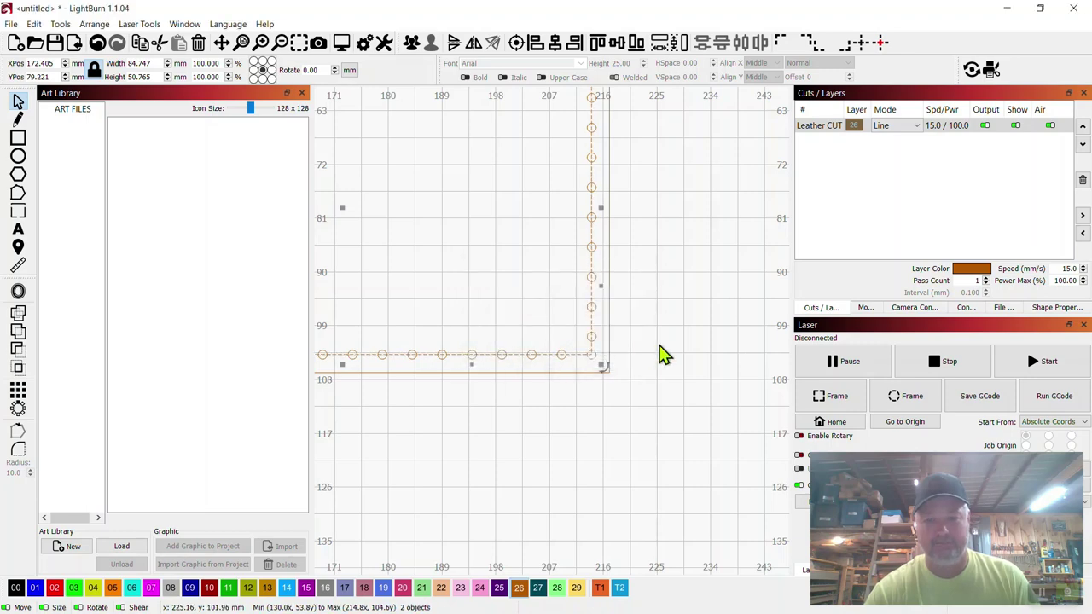
- Preview the circle copied along the inner rectangle at 6.9 mm spacing, cancel the copies and clear the selection
scroll(663, 354, down, 3)
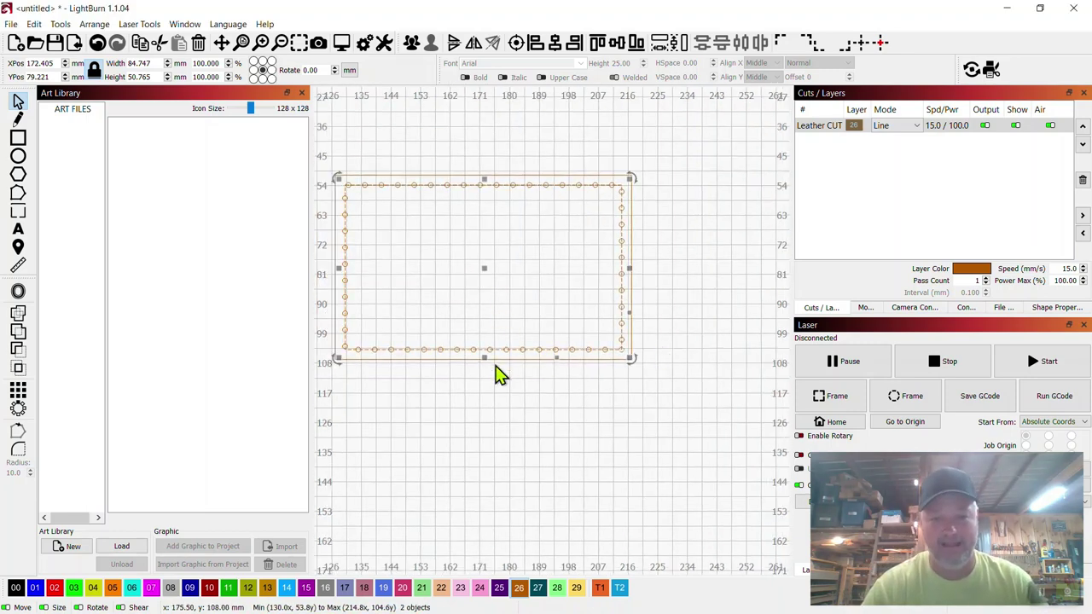
drag(487, 407, 555, 436)
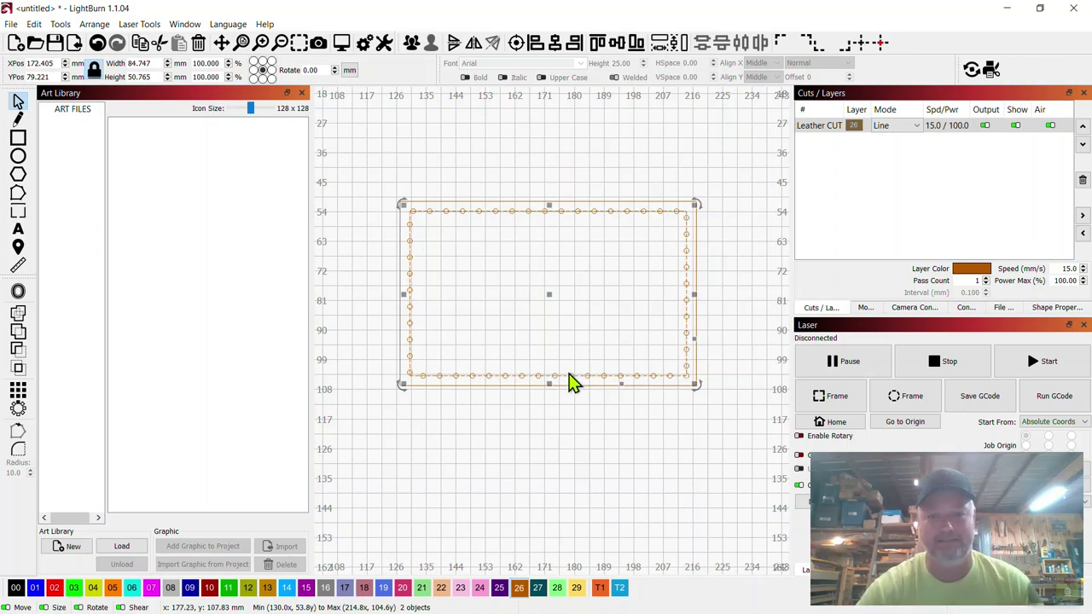
scroll(573, 361, up, 1)
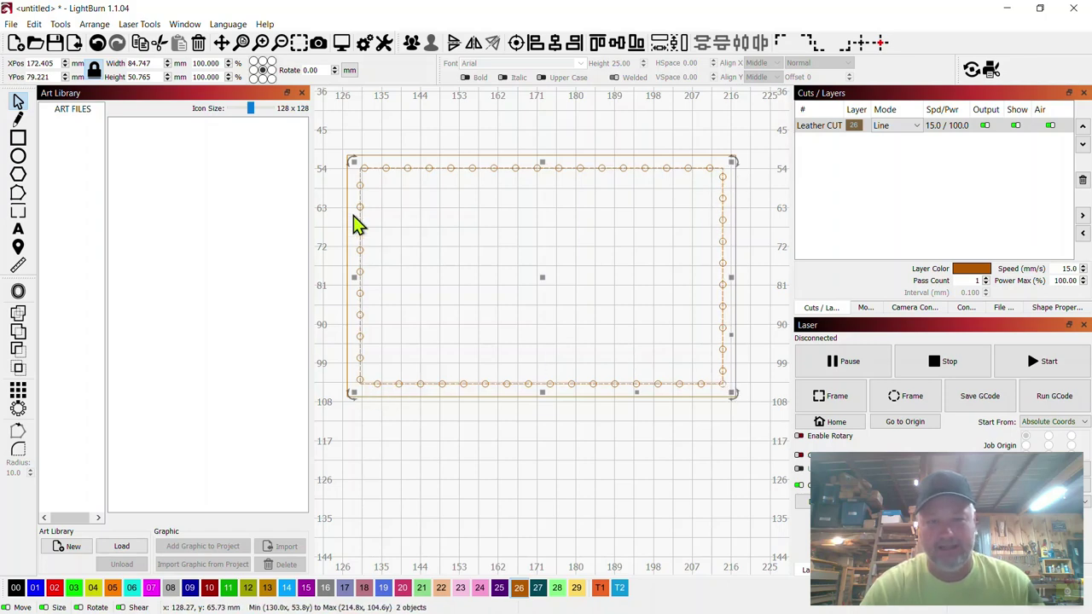
mouse_move(583, 478)
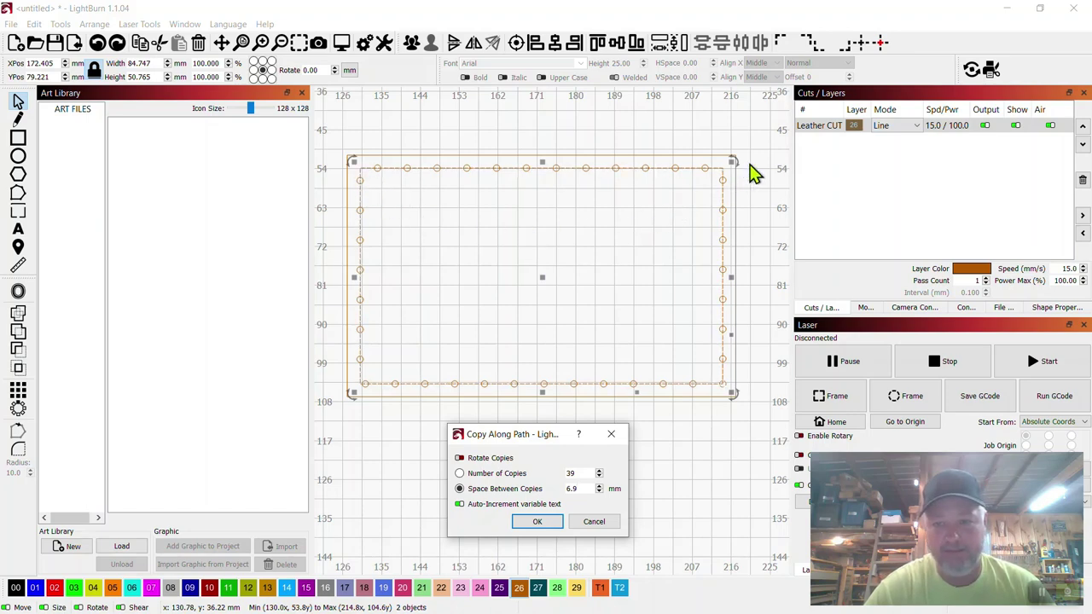
click(597, 522)
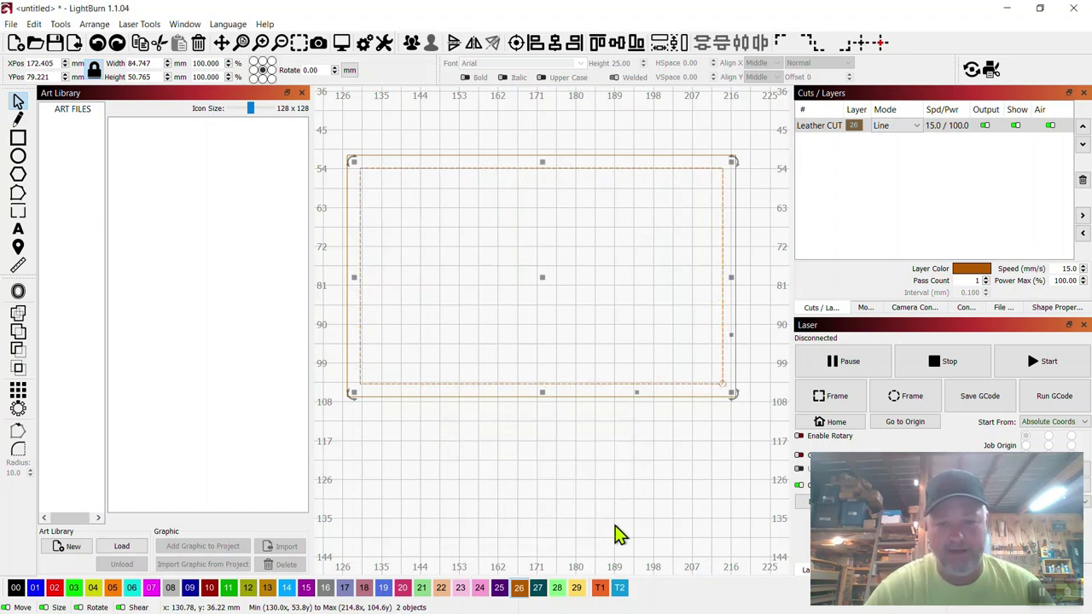
click(555, 473)
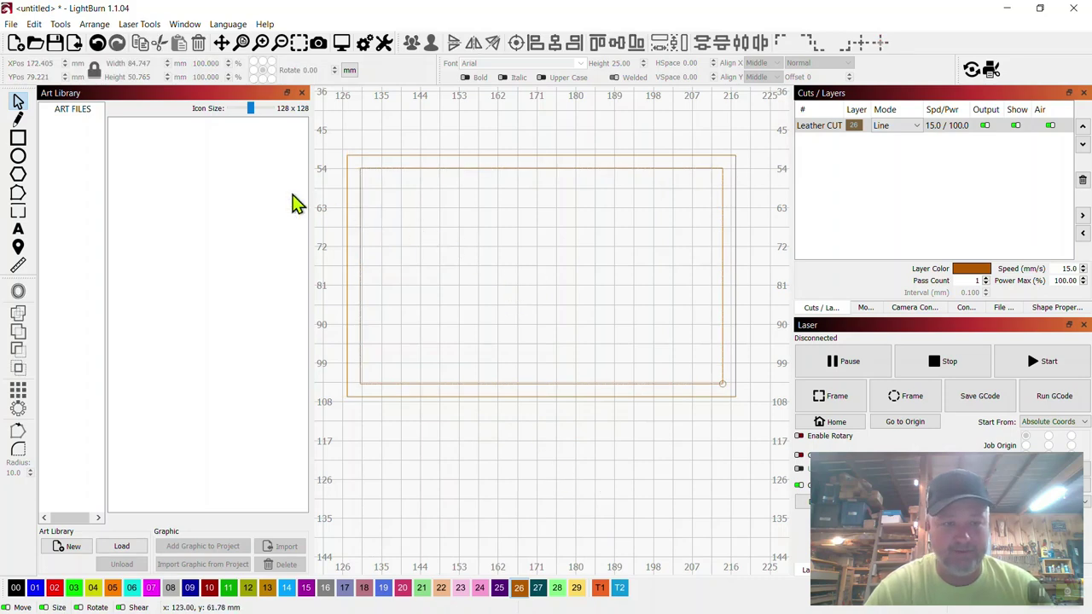
- Break the inner rectangle at its two left corner nodes to separate the left side from the other three sides
click(18, 193)
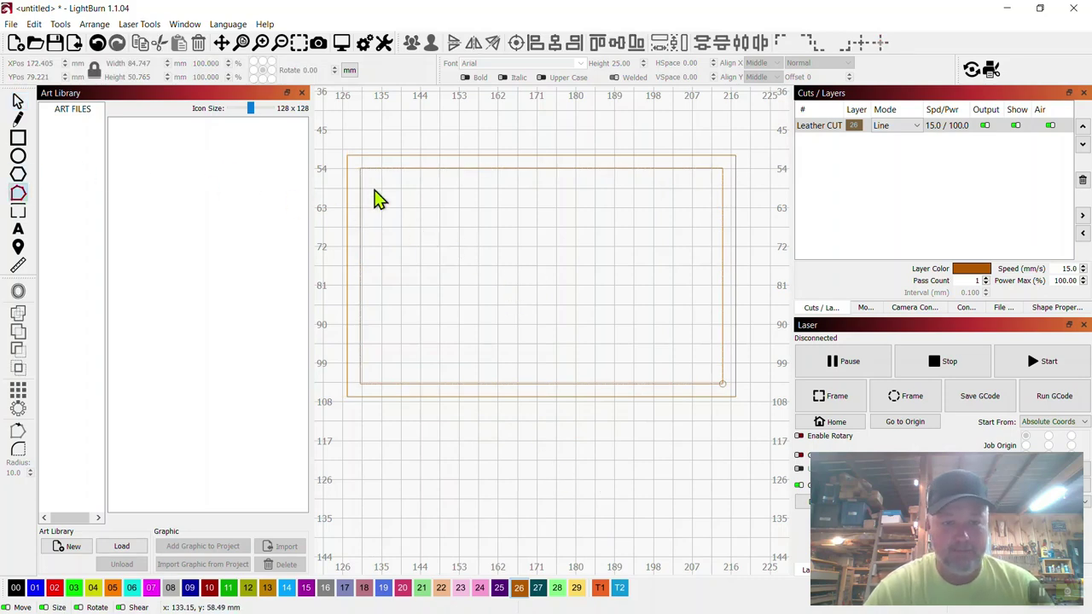
click(361, 225)
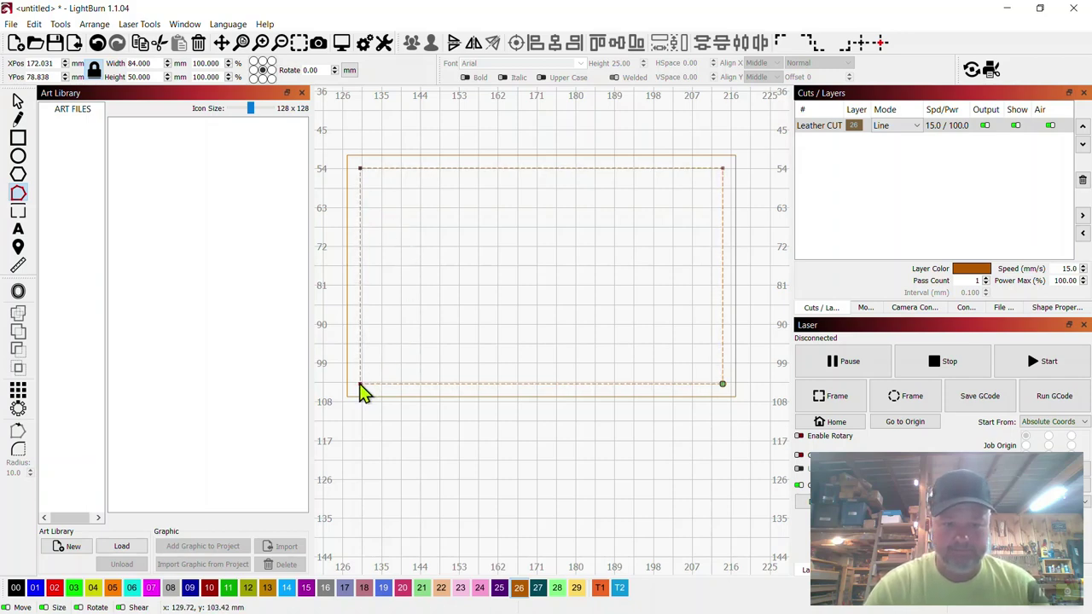
key(Escape)
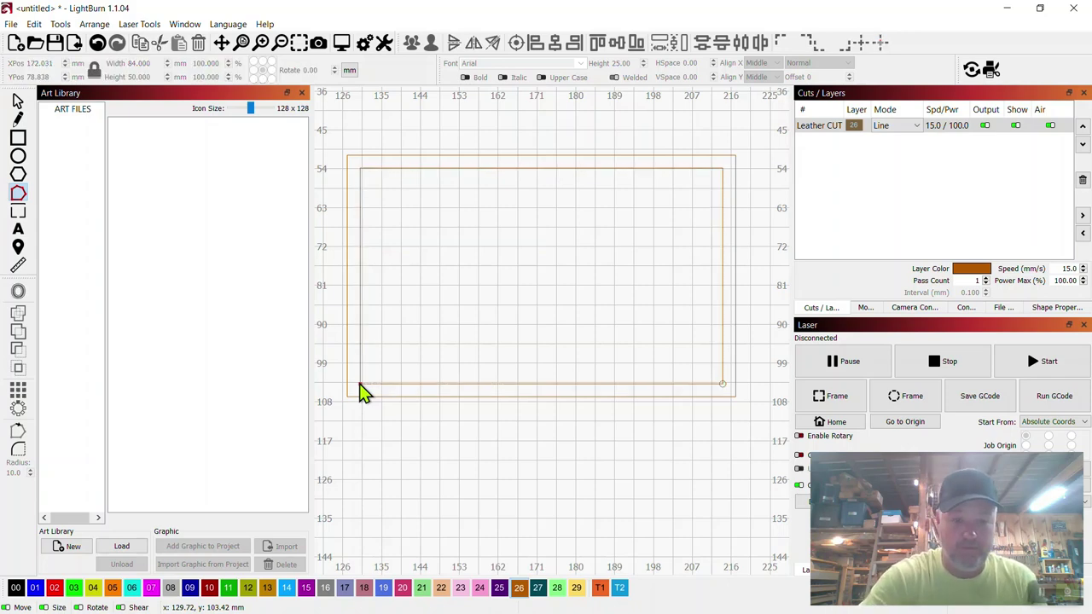
click(724, 384)
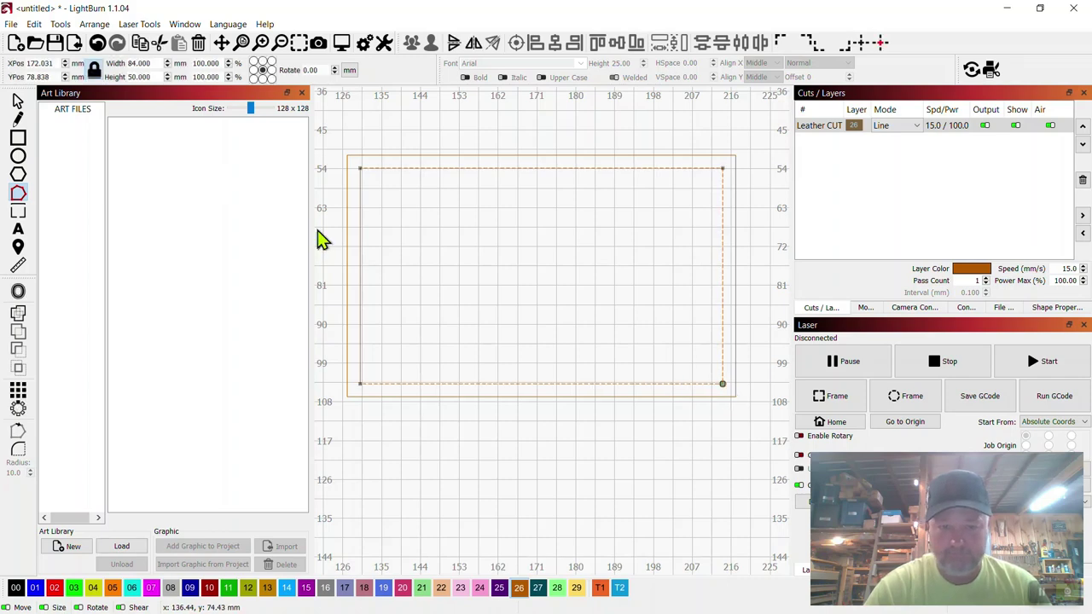
click(18, 102)
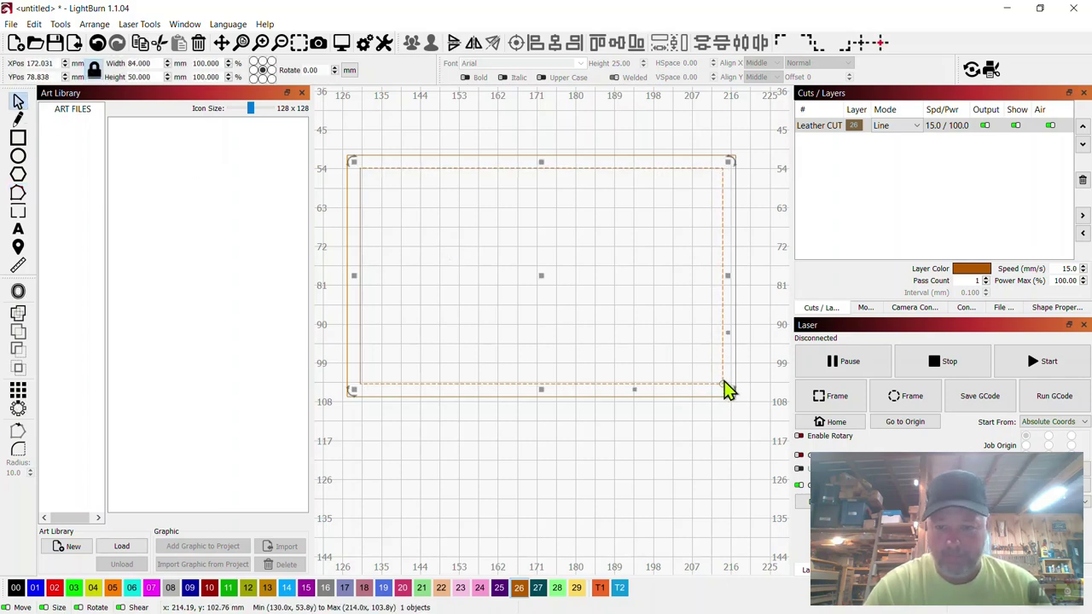
click(726, 427)
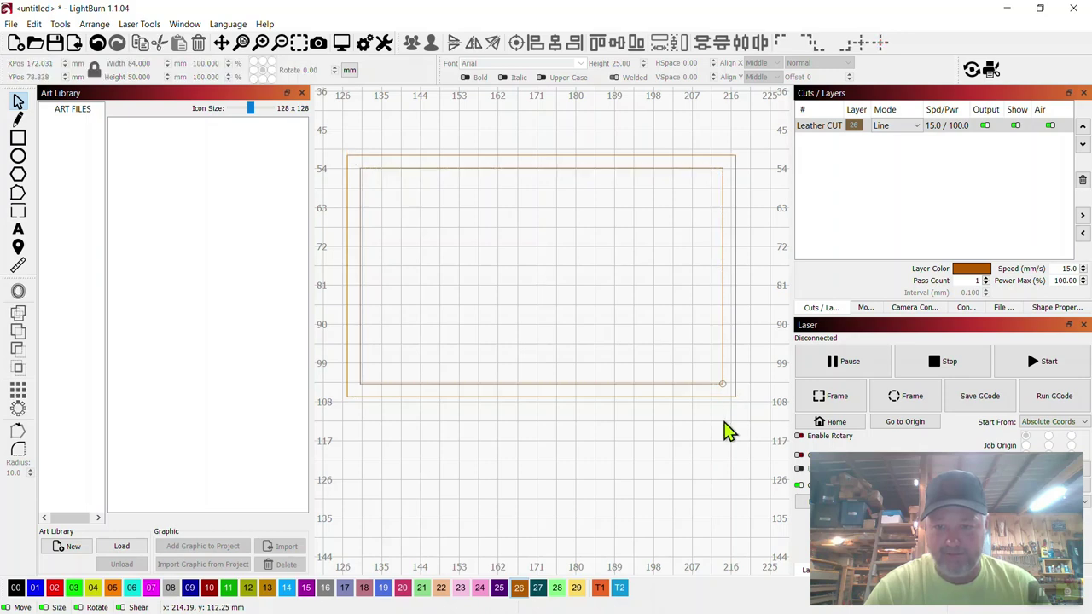
- Move the 1.5 mm circle from the inner rectangle's lower-right corner so it is centred on its lower-left corner
click(722, 385)
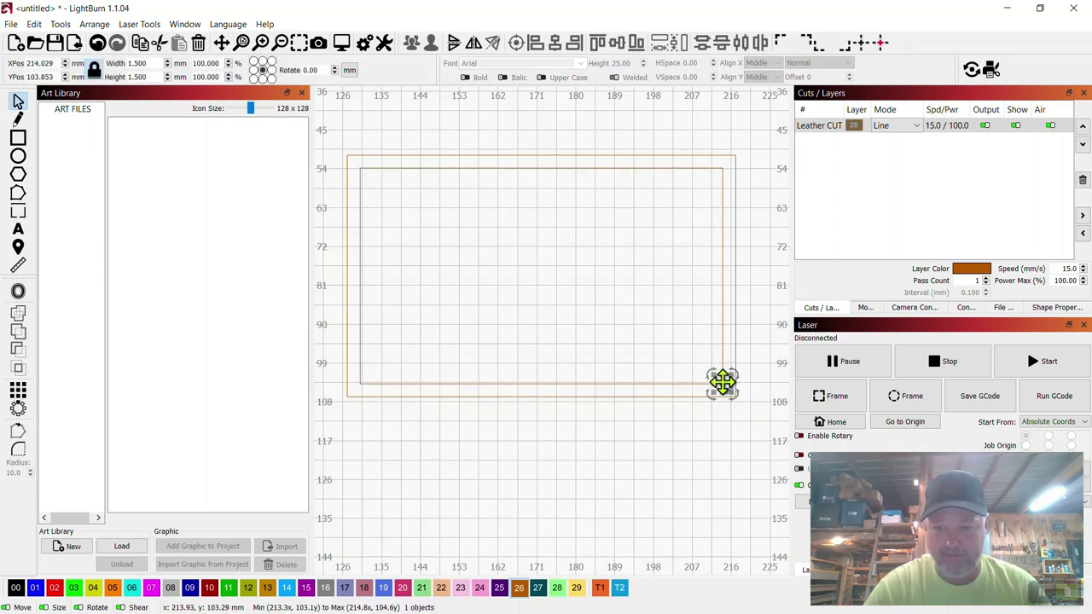
drag(722, 385, 361, 383)
scroll(361, 383, up, 6)
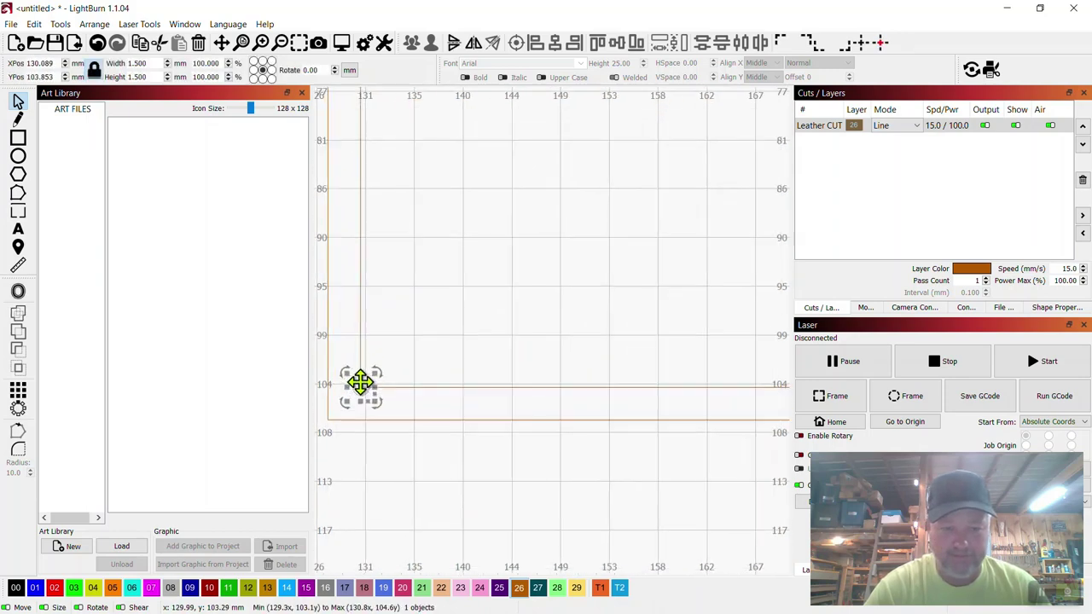
scroll(361, 383, up, 1)
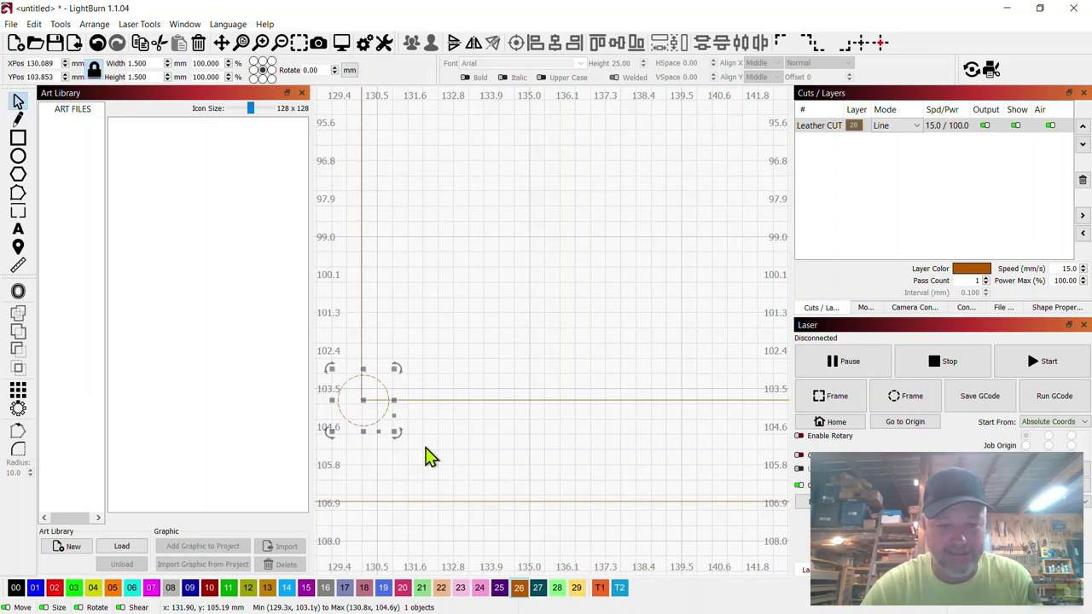
key(Left)
key(Right)
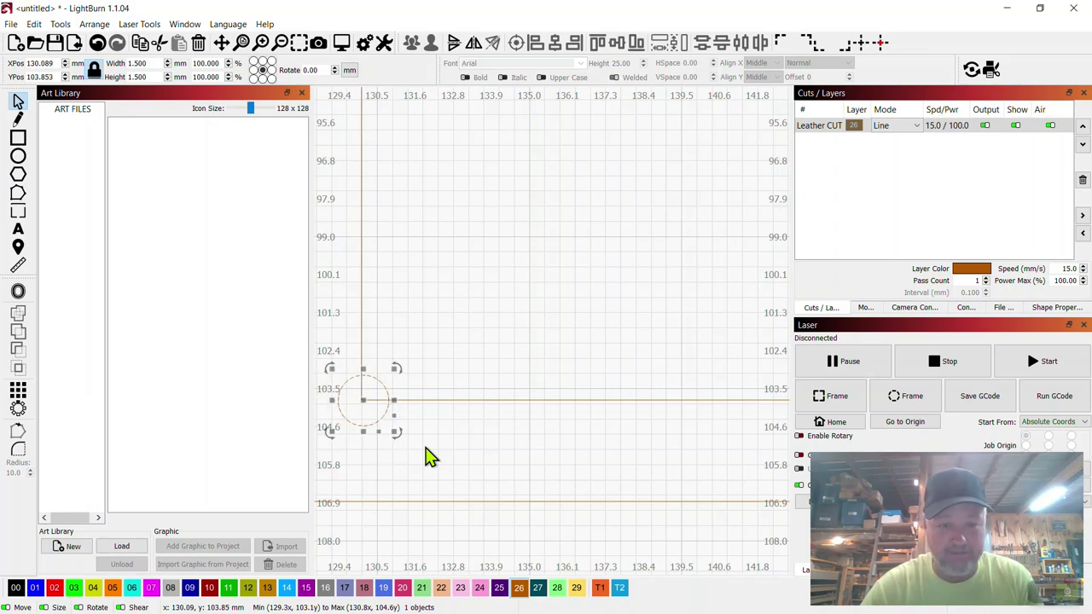
scroll(426, 426, down, 5)
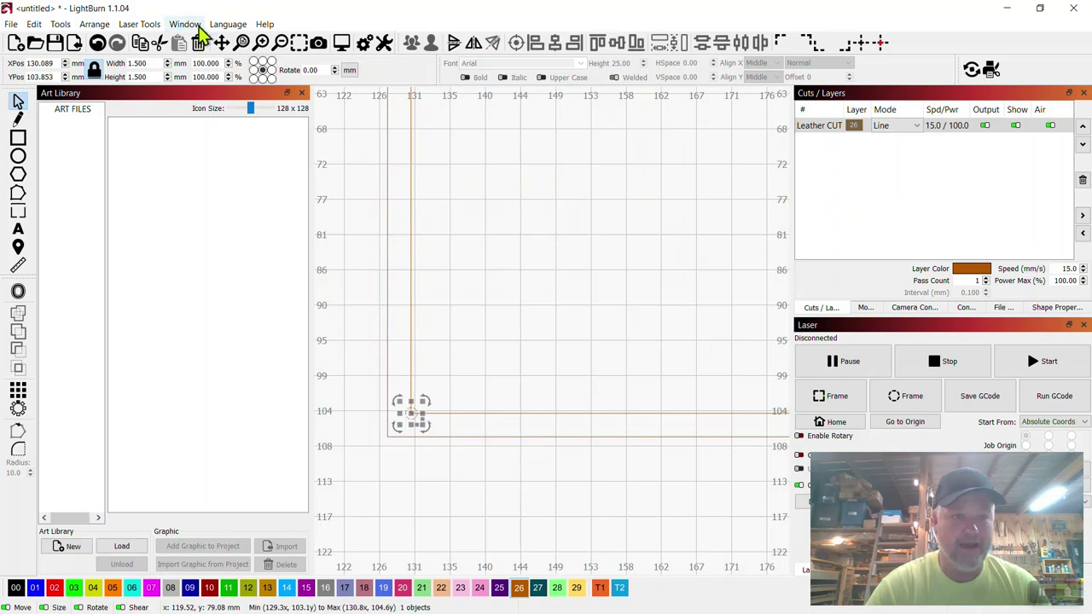
- Copy the lower-left circle along the inner rectangle's left side with 14 copies
shift+click(412, 289)
scroll(525, 287, down, 3)
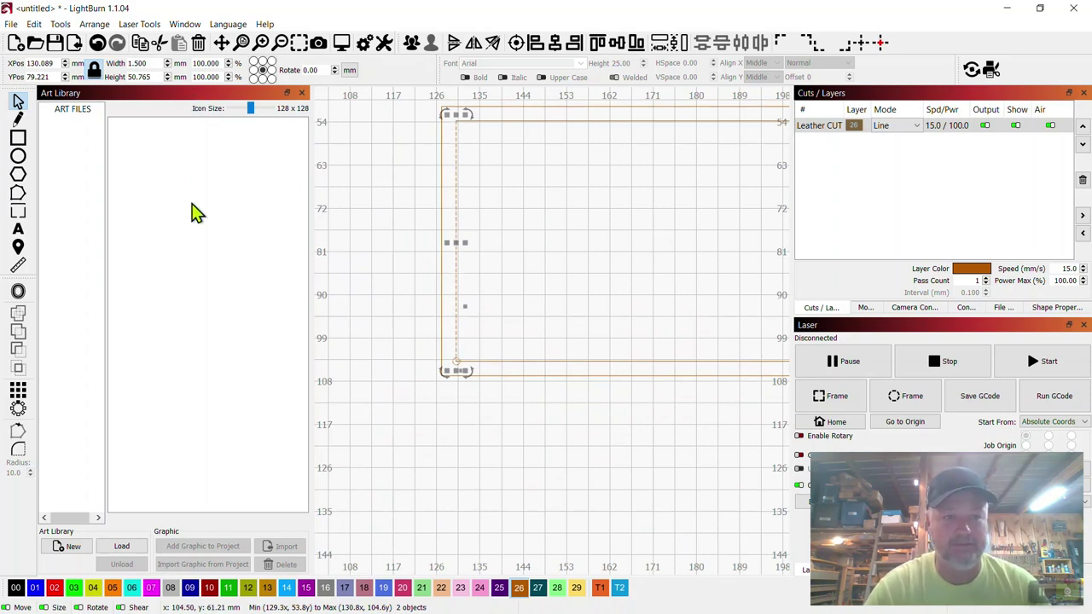
click(94, 24)
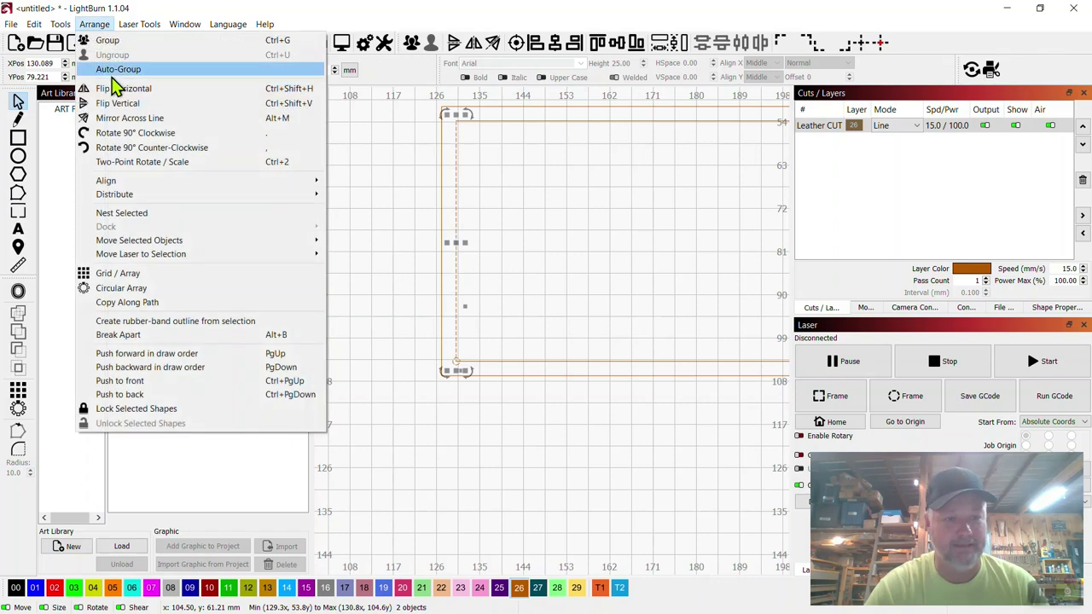
key(Escape)
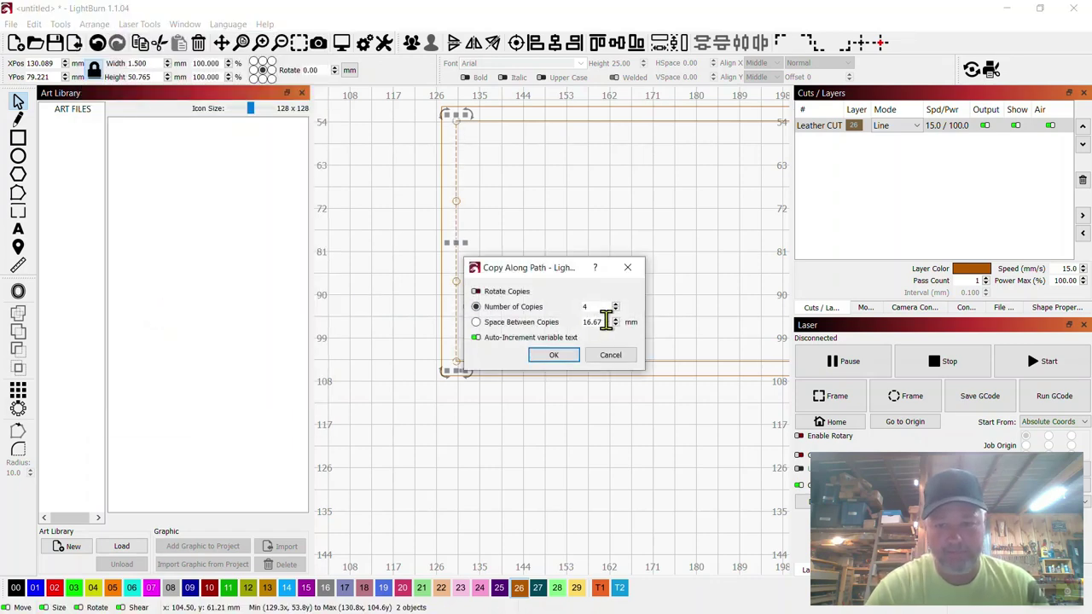
drag(605, 322, 581, 322)
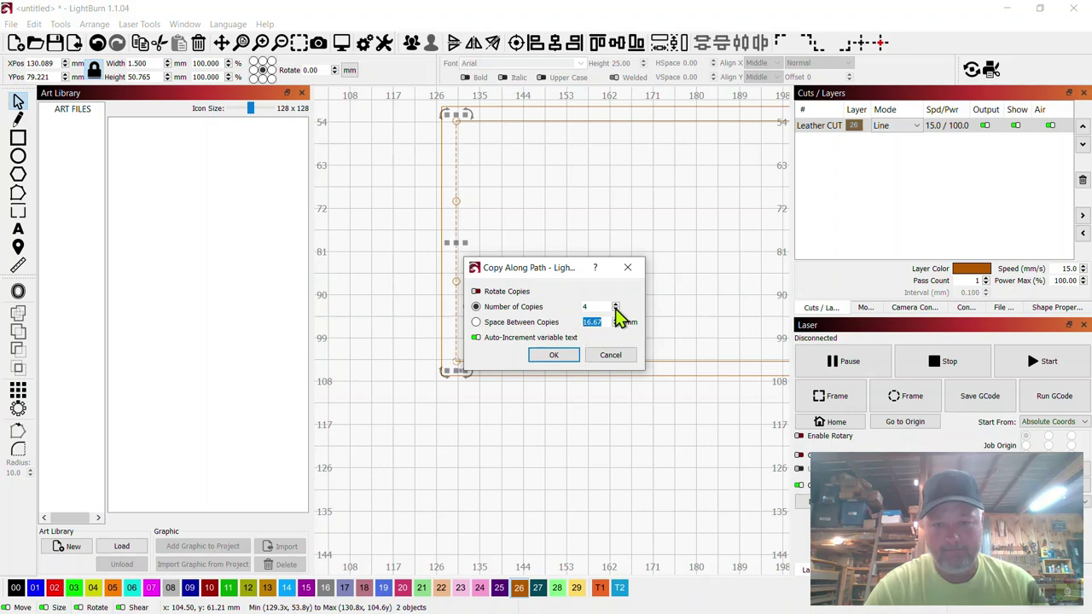
click(600, 305)
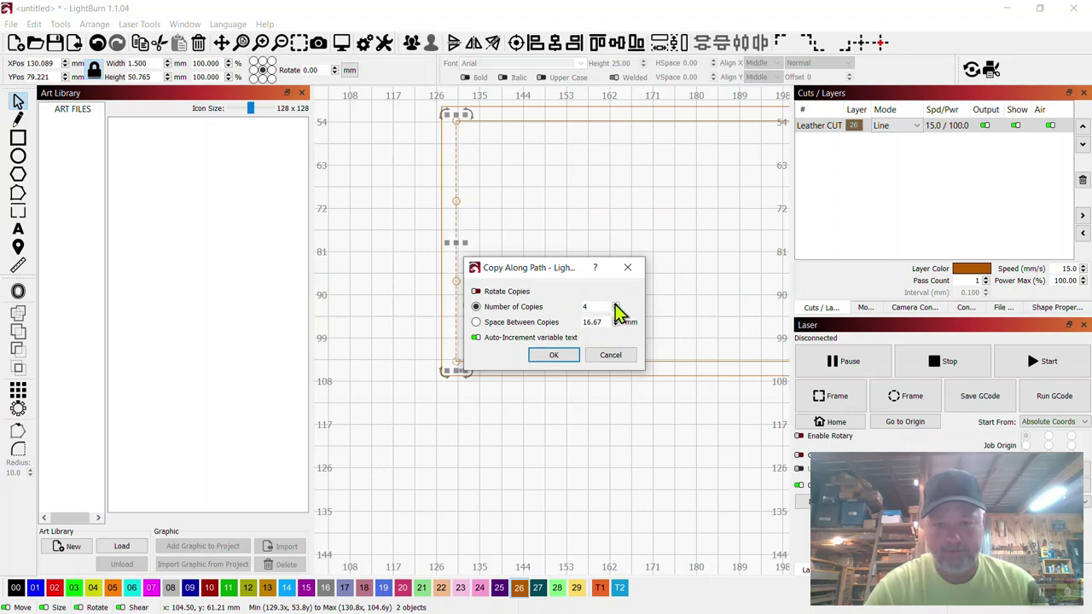
drag(582, 267, 539, 418)
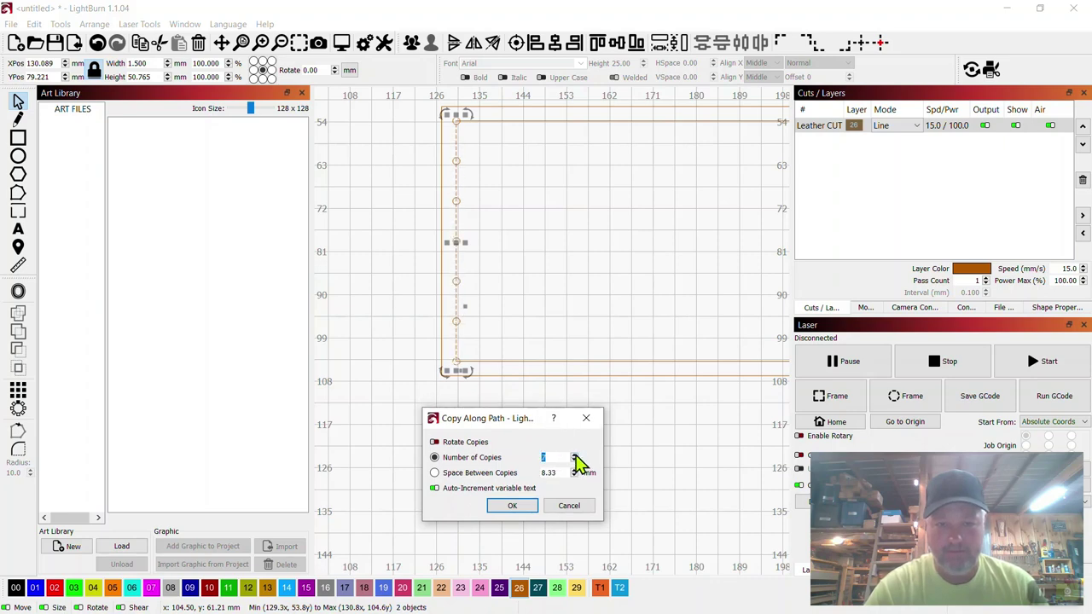
scroll(575, 459, up, 3)
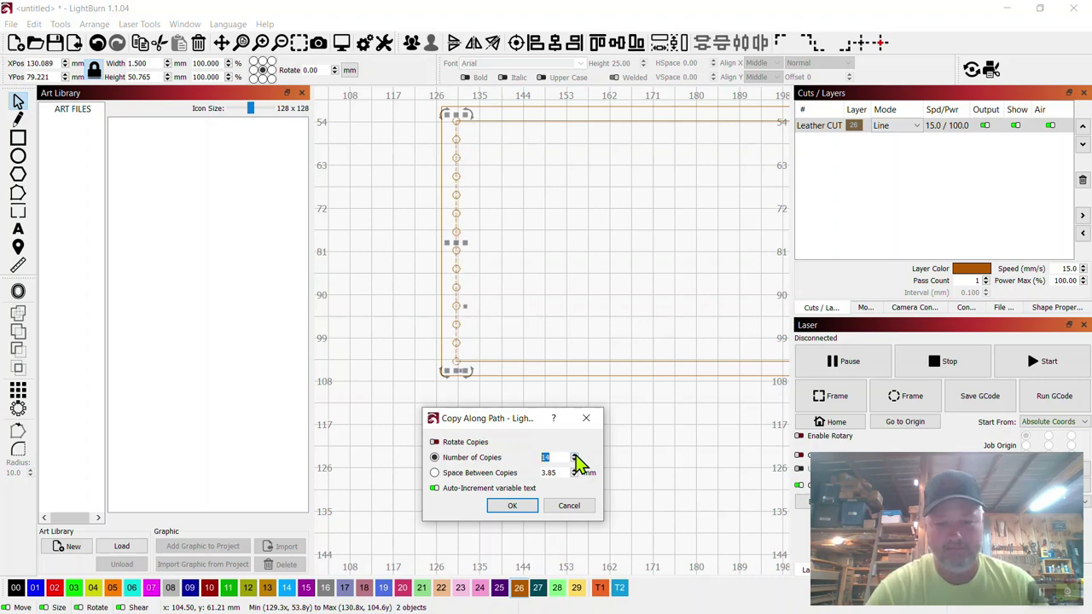
click(512, 506)
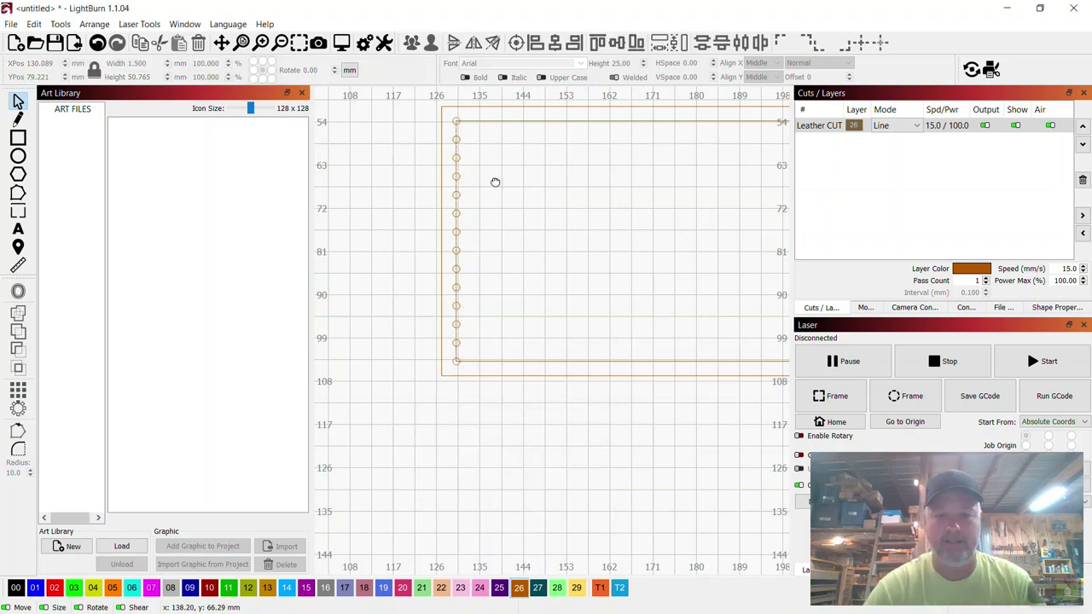
- Break the inner rectangle's remaining three-sided path at its two right corner nodes to separate the top, right and bottom sides
drag(495, 185, 436, 210)
scroll(436, 210, down, 2)
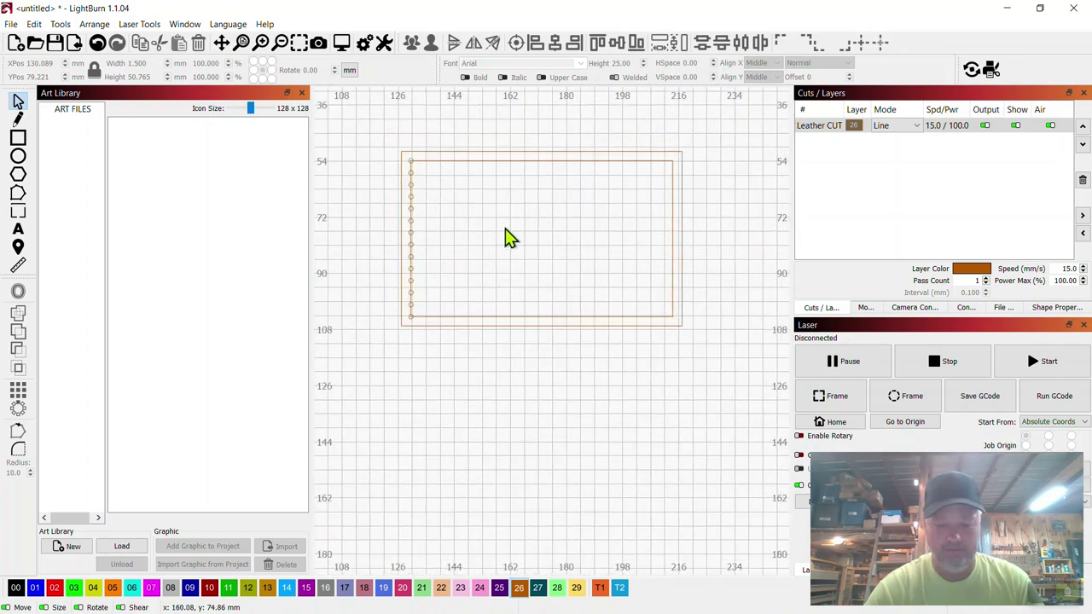
drag(504, 228, 457, 248)
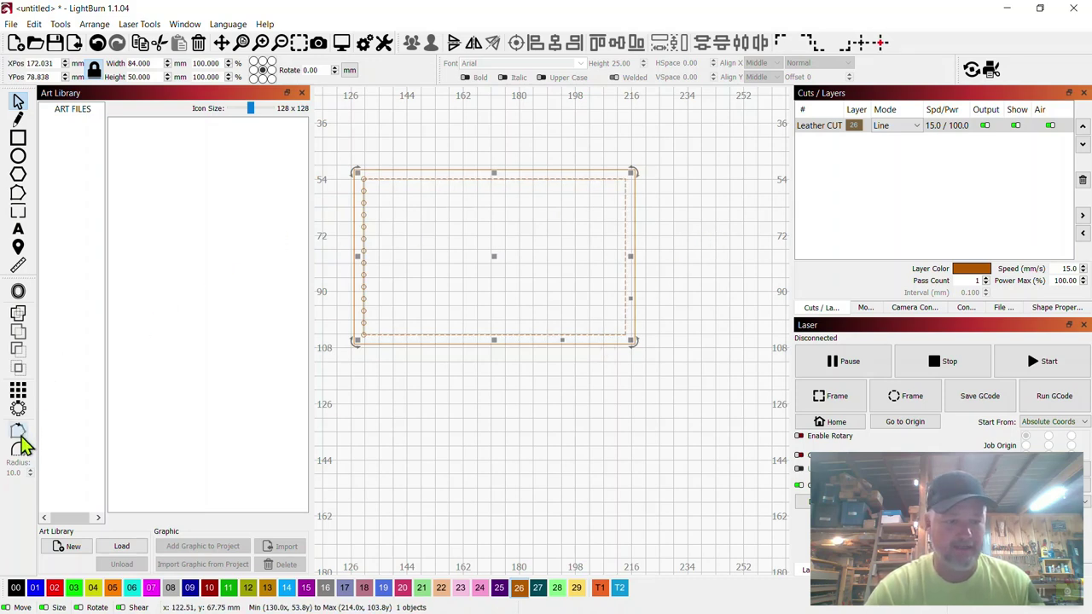
click(19, 194)
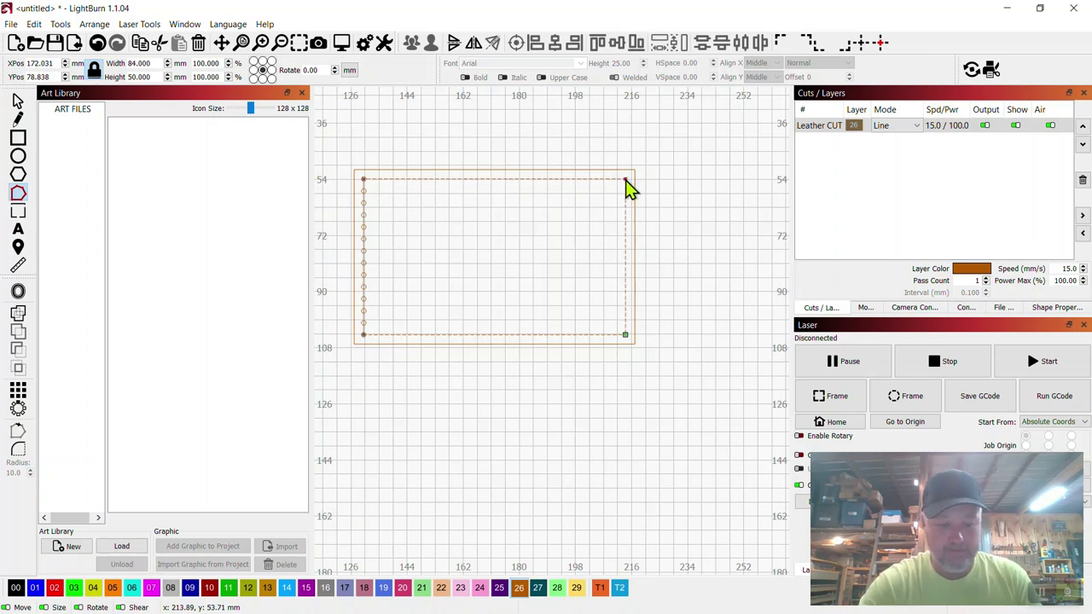
key(Escape)
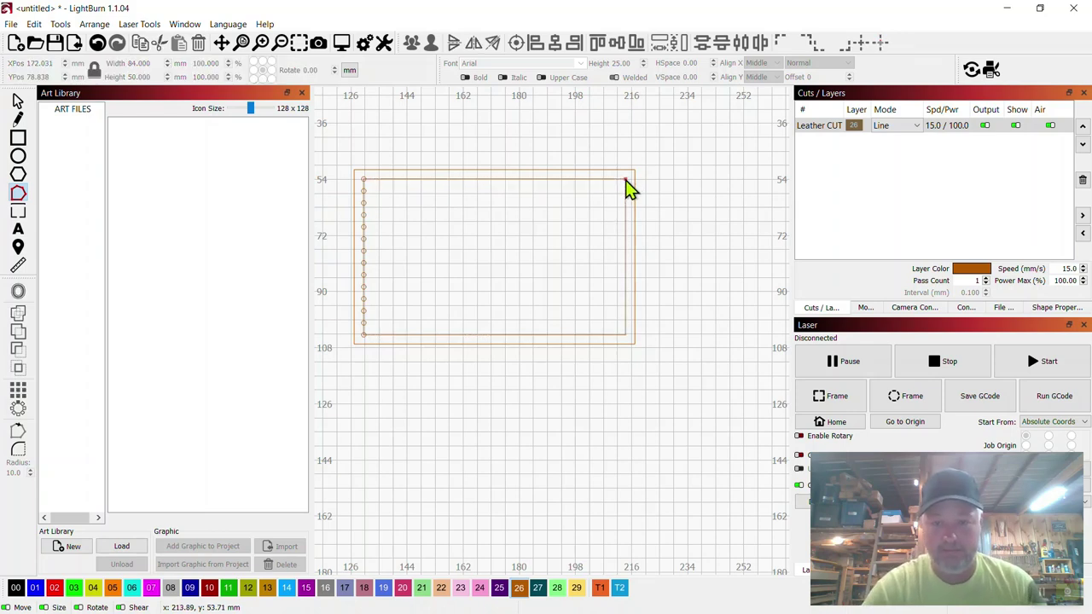
click(625, 238)
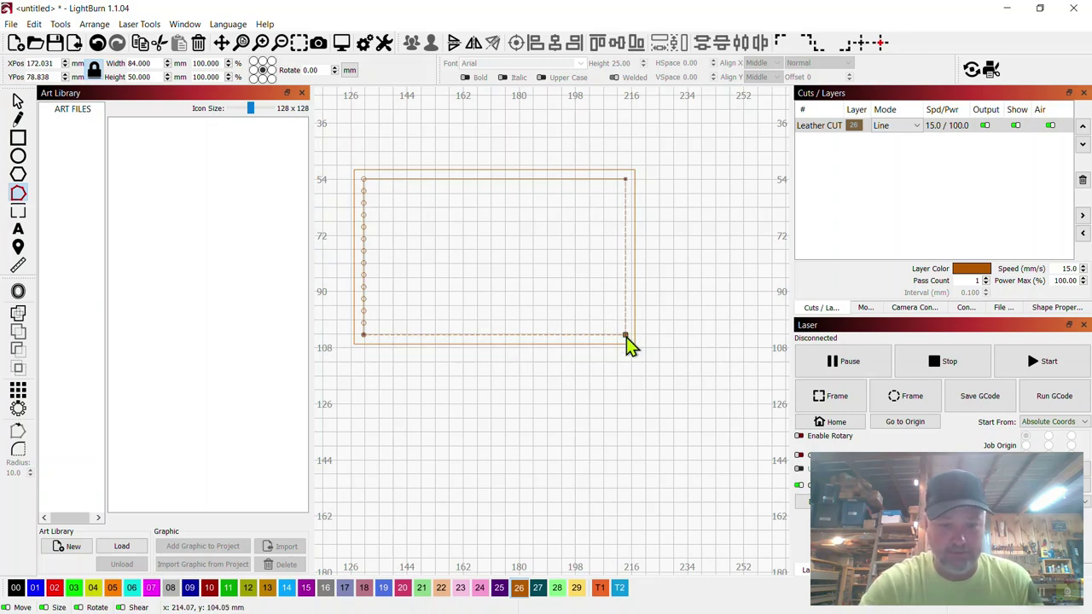
key(Escape)
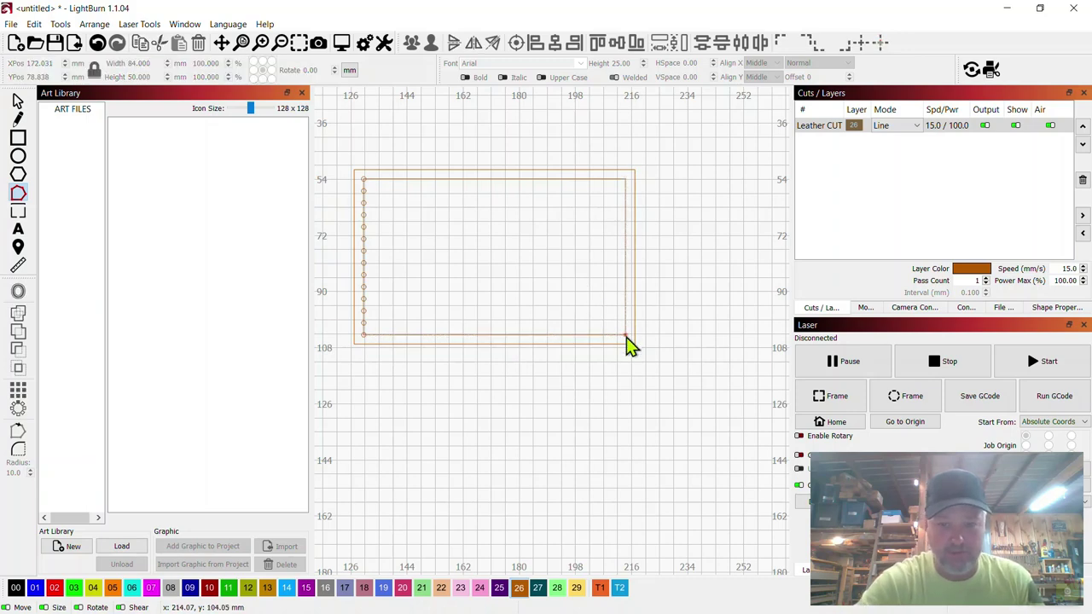
click(626, 287)
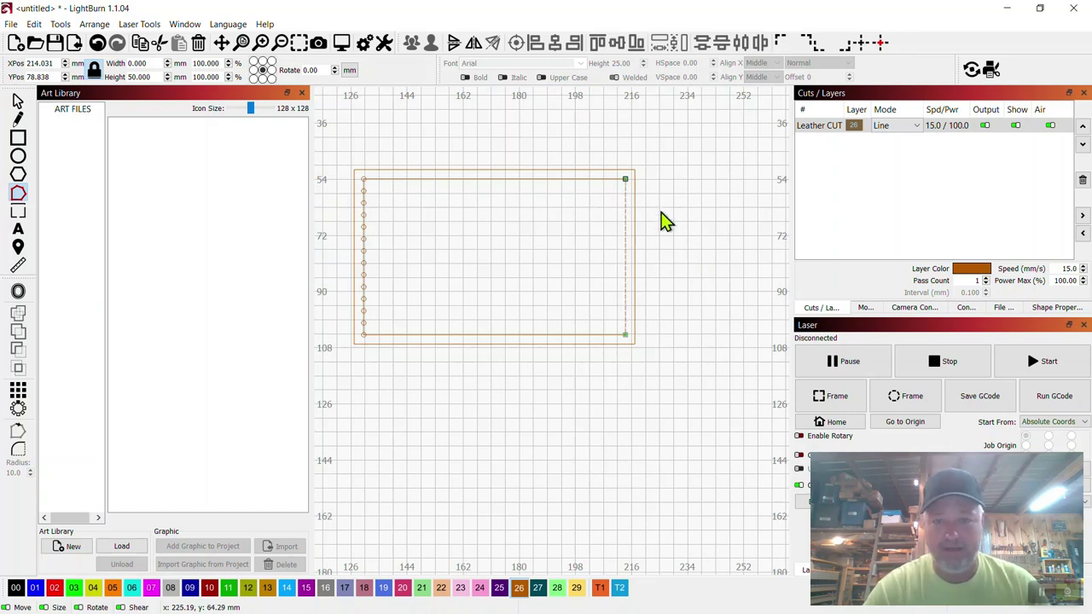
- Copy the circle at the inner rectangle's upper-left corner and paste it near the lower-right corner
scroll(387, 189, up, 3)
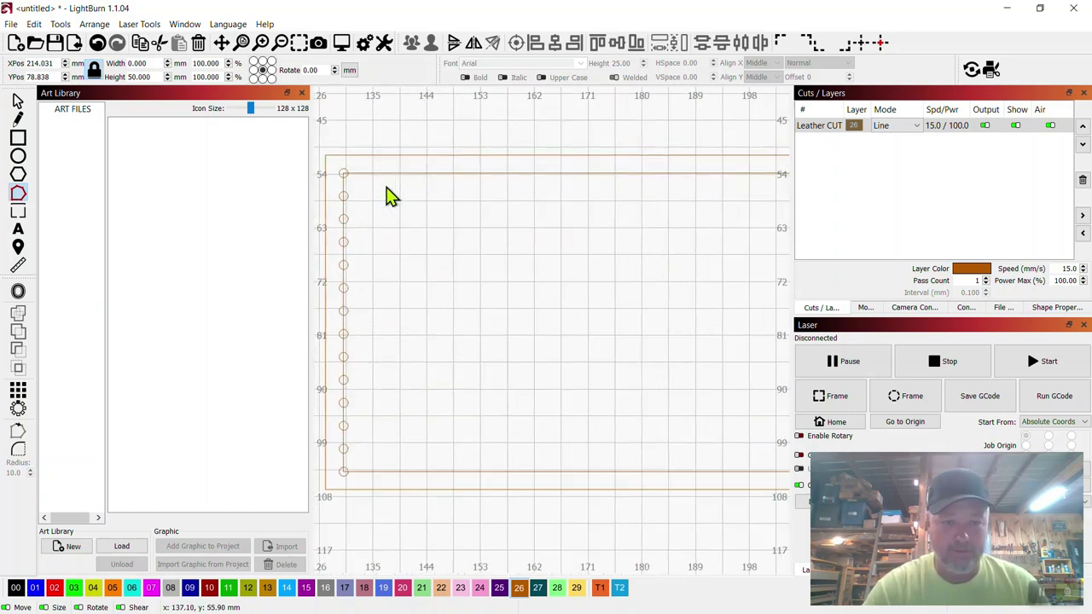
click(18, 102)
click(343, 179)
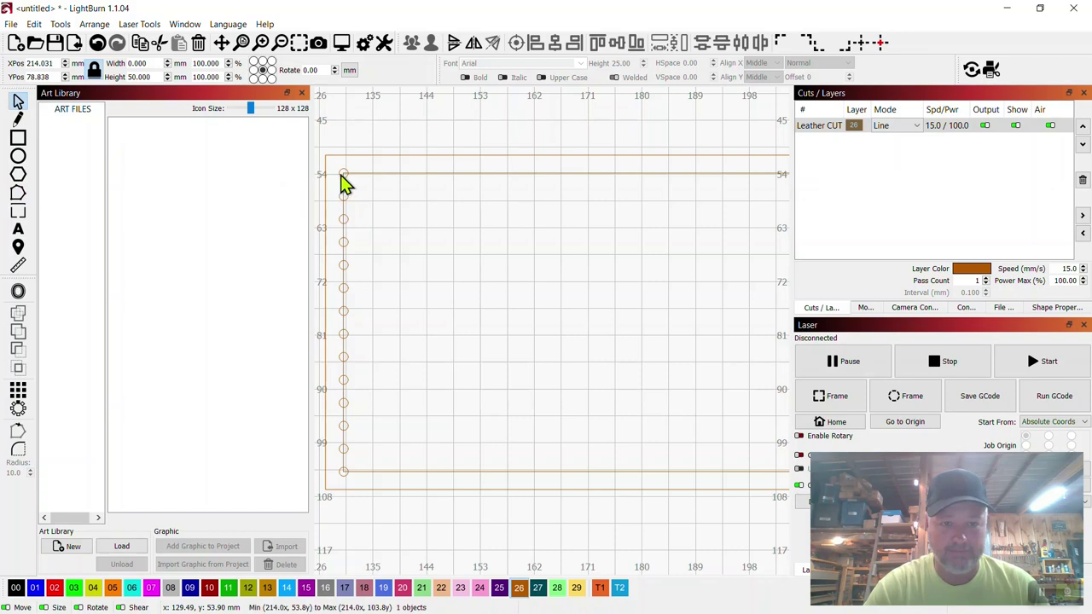
click(342, 173)
right_click(342, 175)
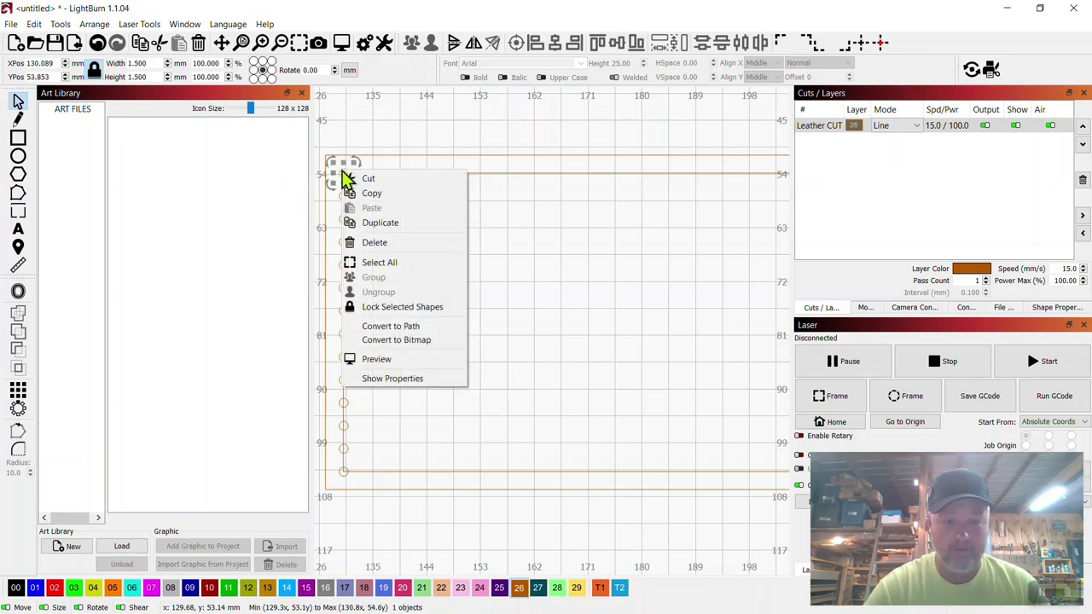
click(376, 192)
drag(571, 281, 378, 247)
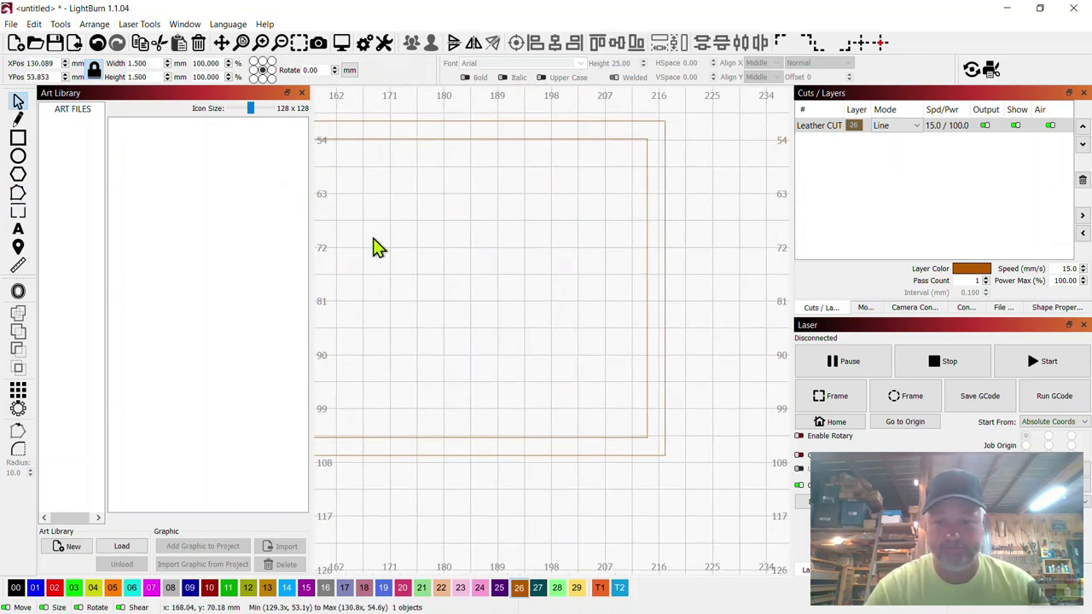
right_click(651, 437)
click(677, 253)
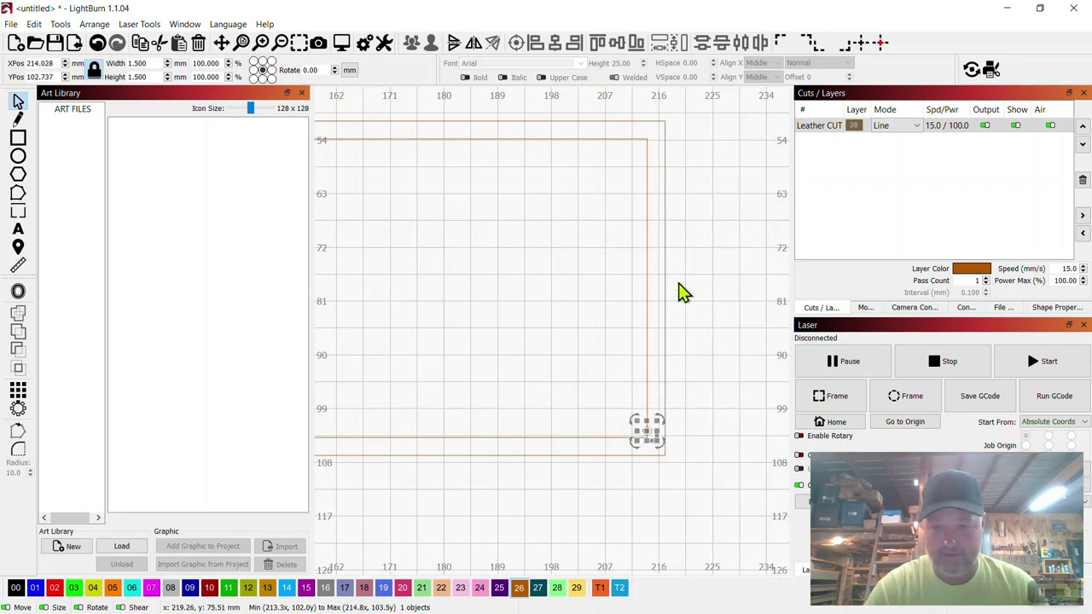
- Move the pasted circle so it is centred on the inner rectangle's lower-right corner
scroll(666, 403, up, 5)
drag(667, 402, 668, 268)
drag(609, 391, 609, 413)
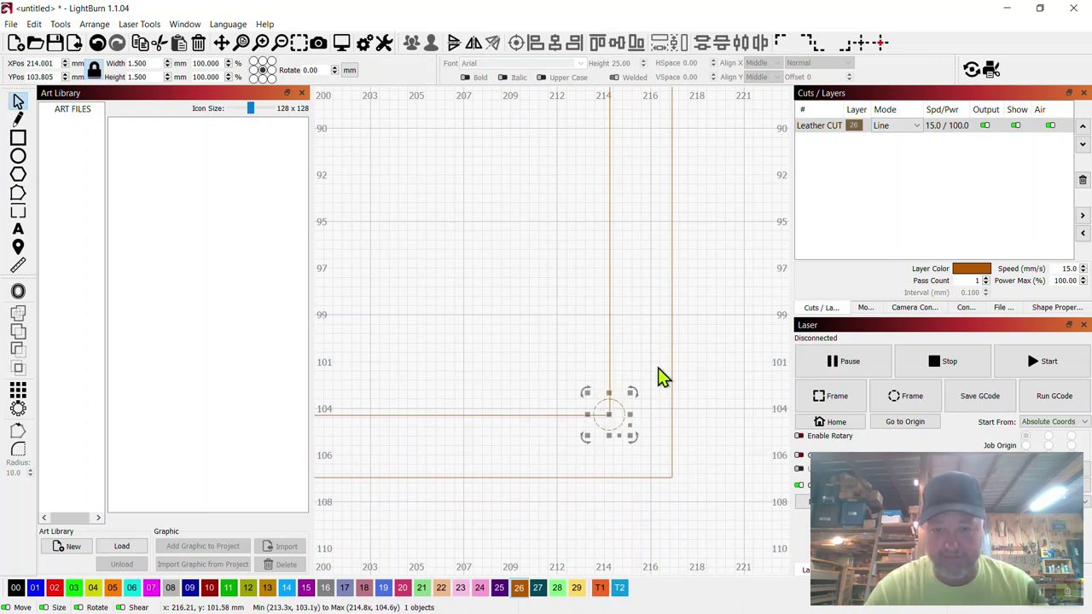
- Try to copy the lower-right circle along the inner rectangle's right side with 14 copies
shift+click(609, 290)
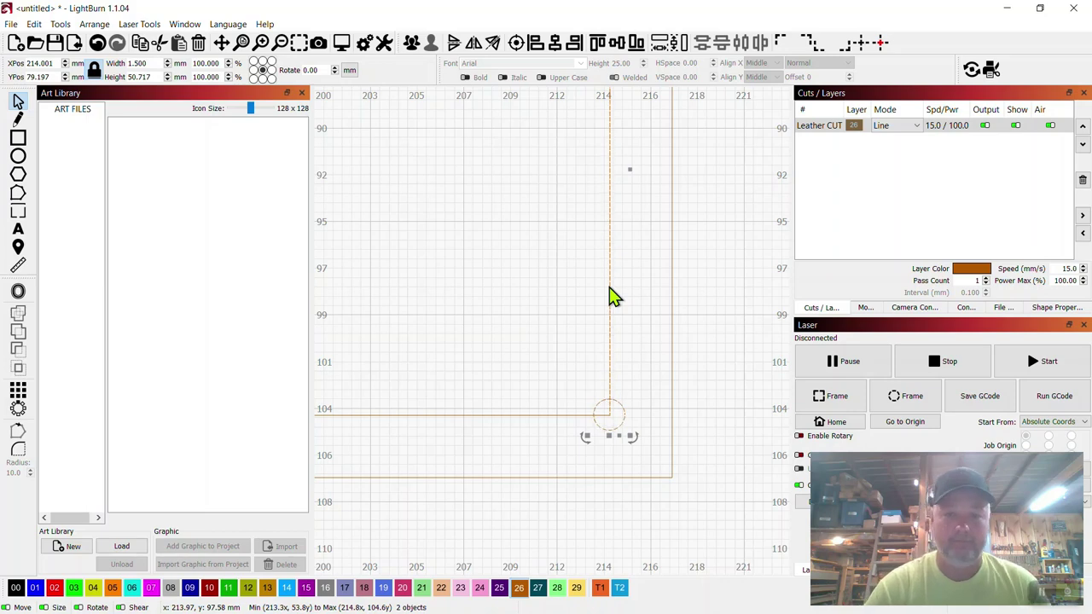
scroll(501, 273, down, 3)
scroll(501, 273, down, 5)
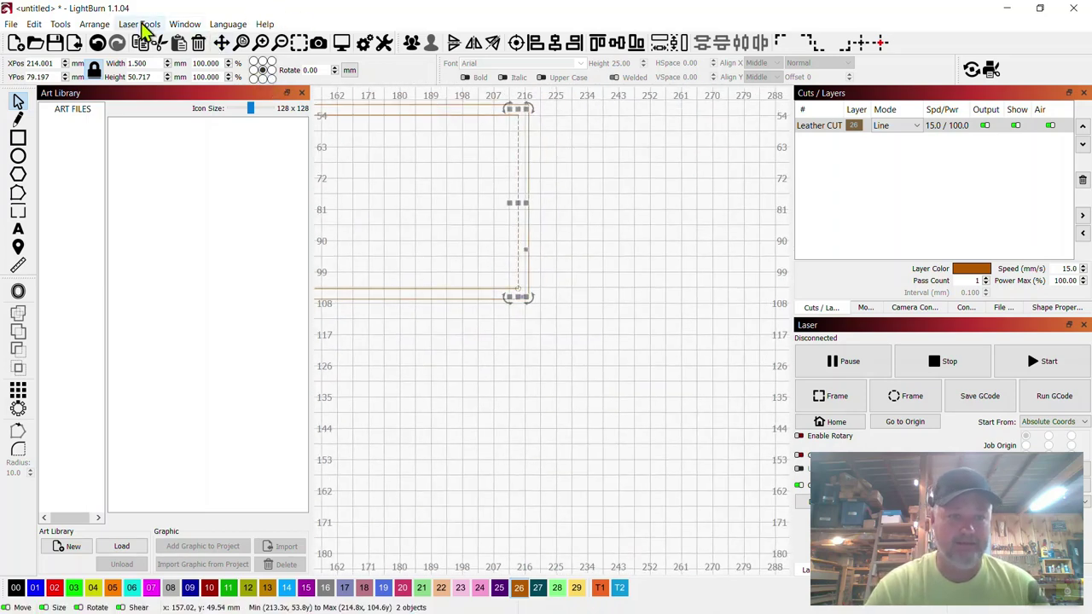
click(93, 24)
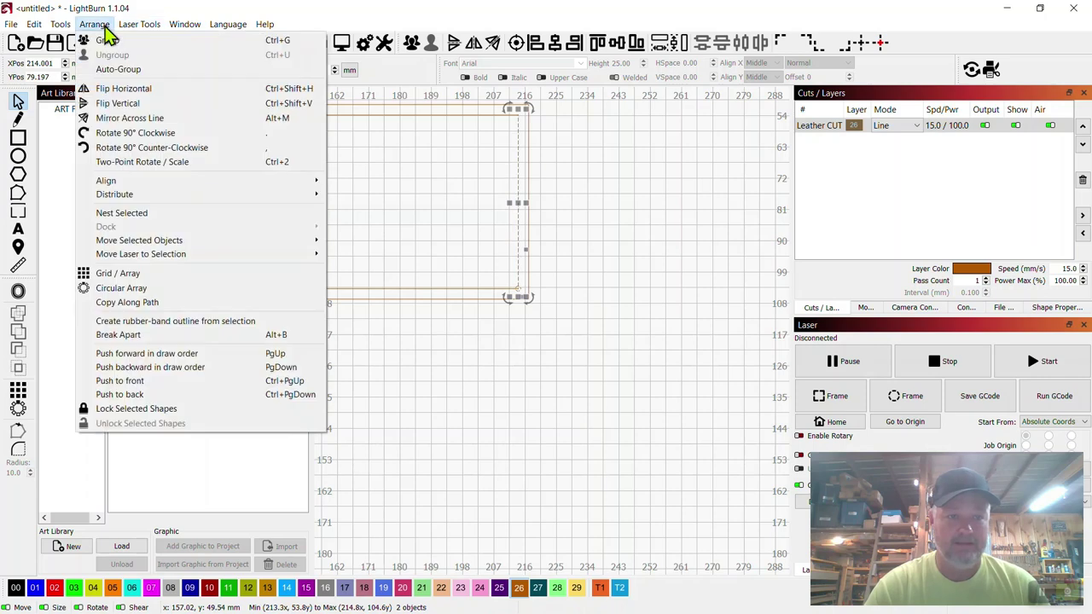
click(134, 302)
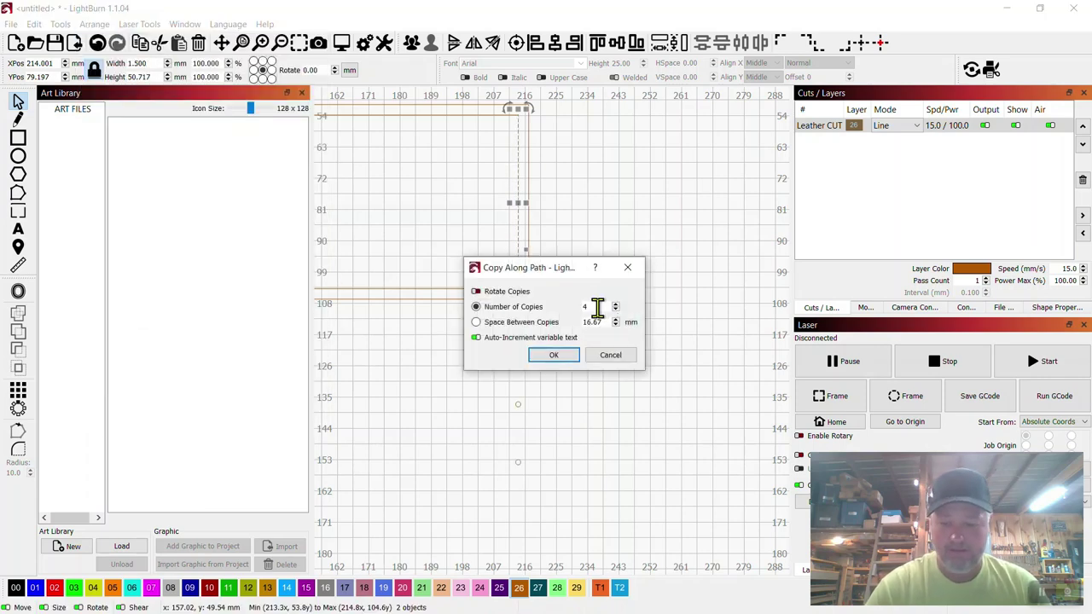
text(1)
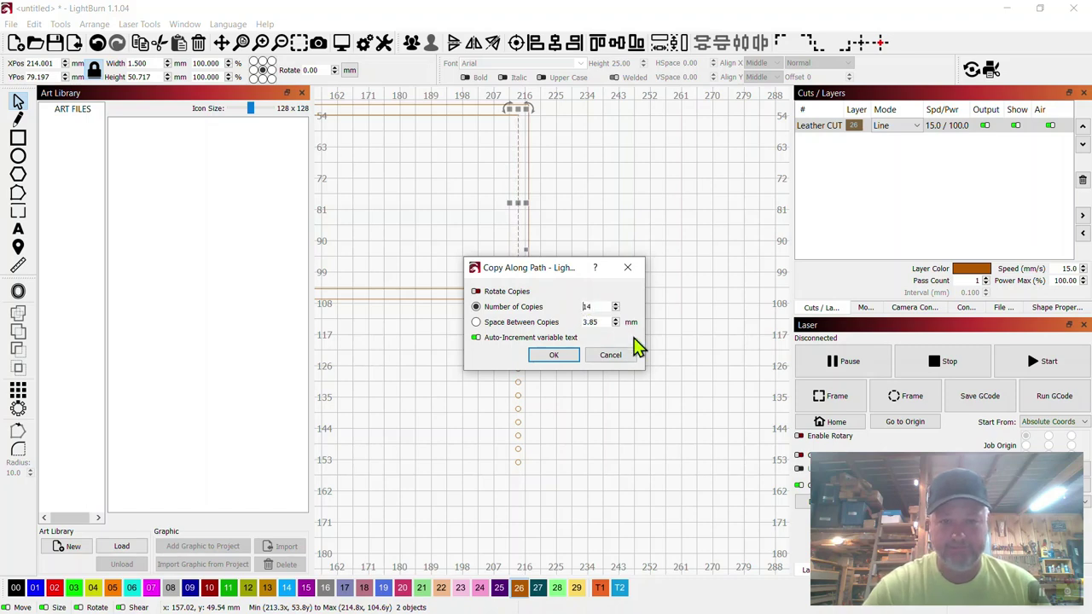
click(609, 357)
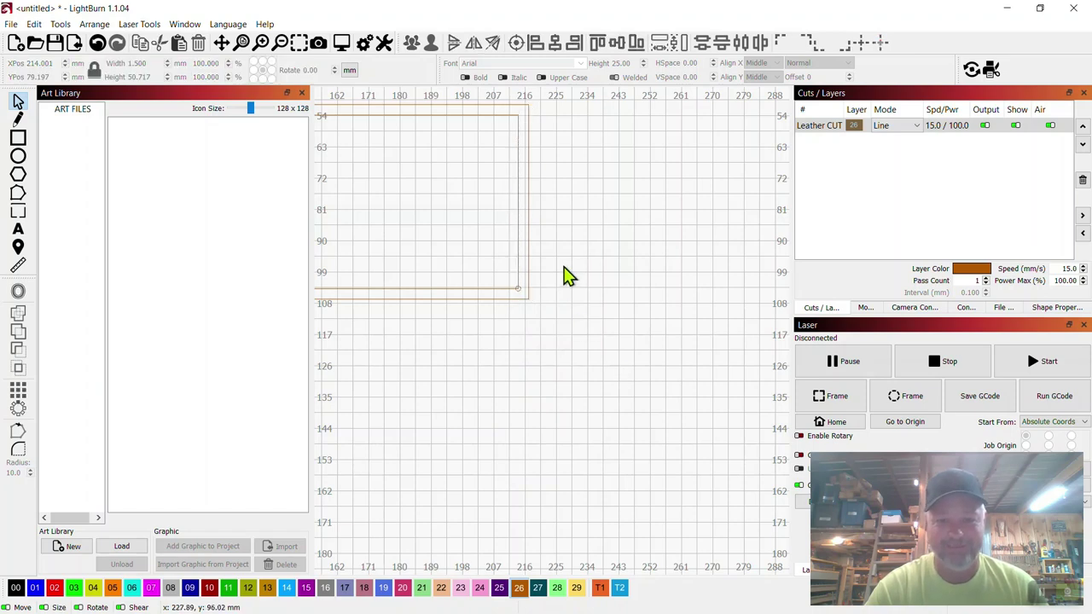
- Select the circle at the inner rectangle's lower-right corner together with the rectangle's bottom side
click(518, 292)
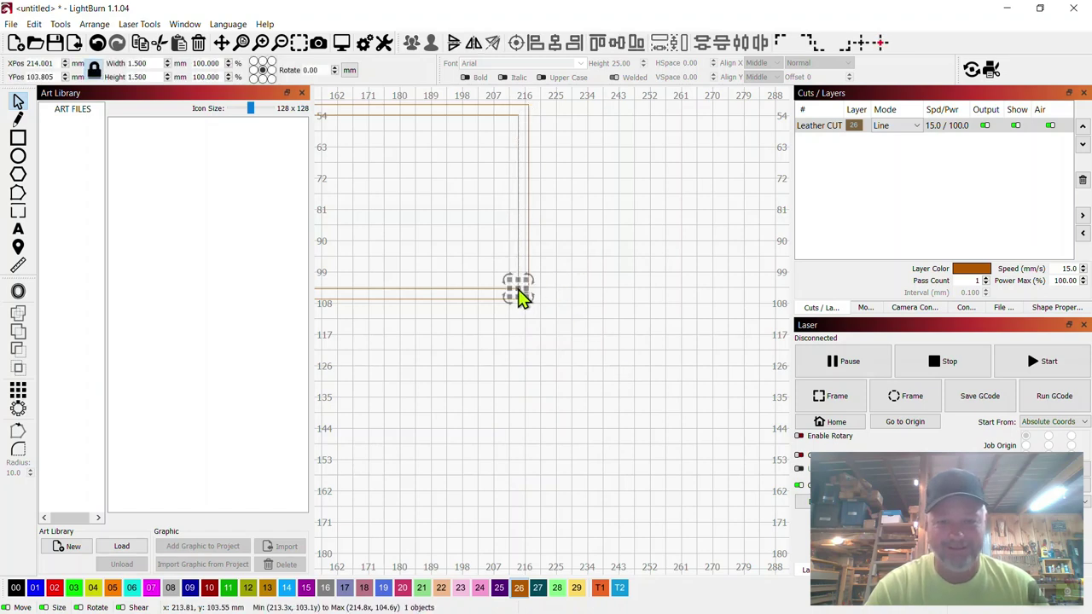
shift+click(475, 292)
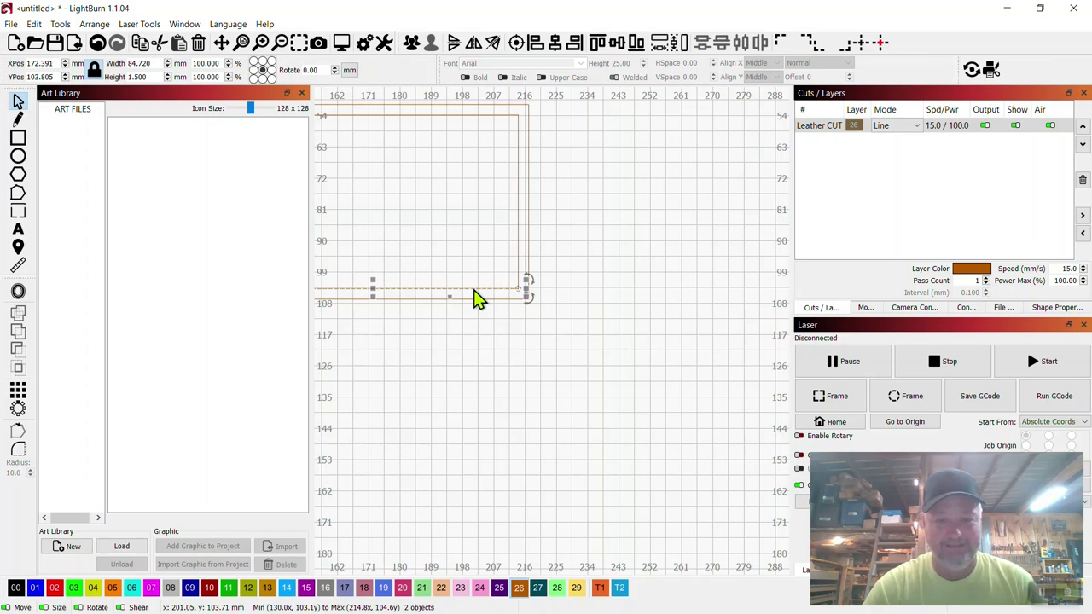
click(97, 24)
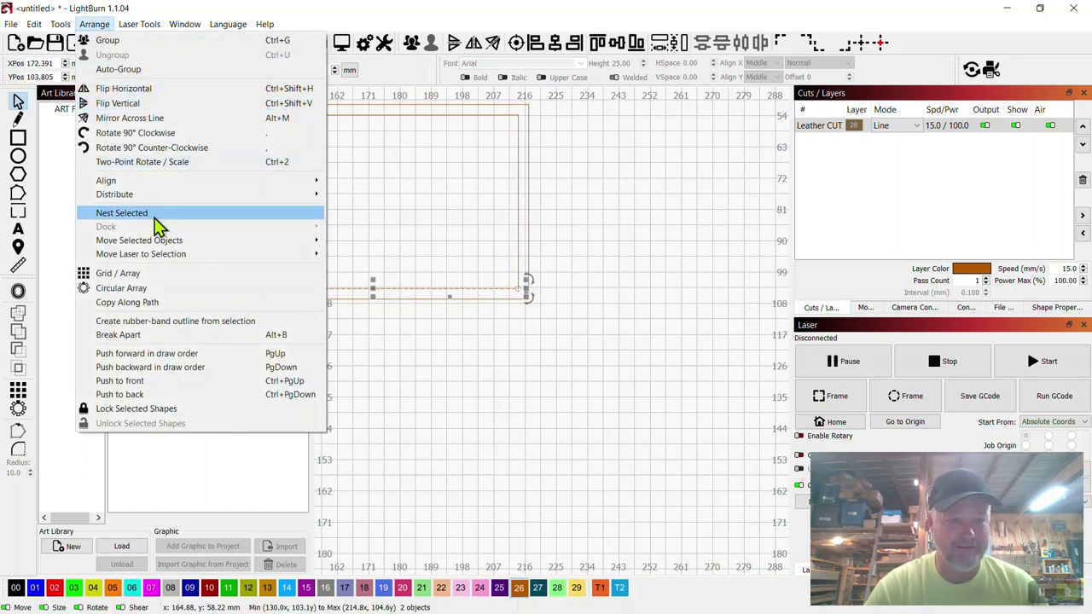
click(157, 302)
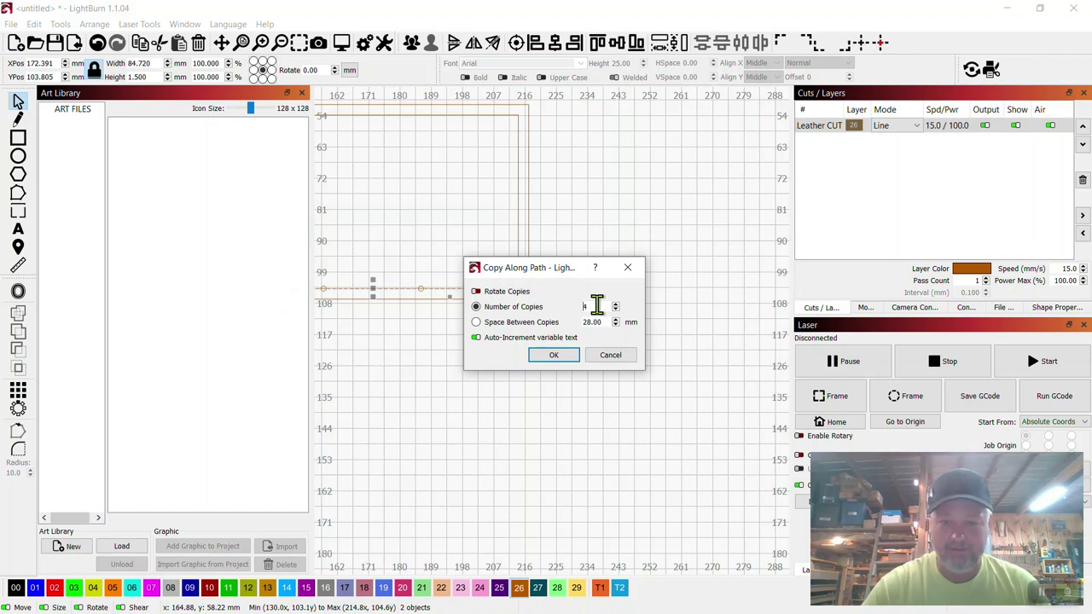
text(1)
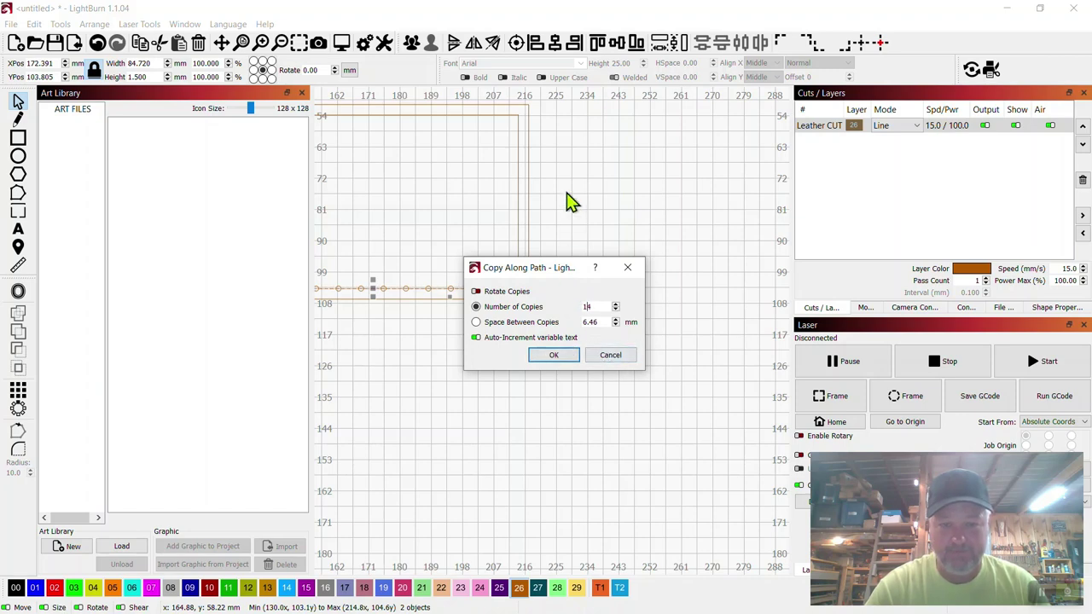
click(611, 358)
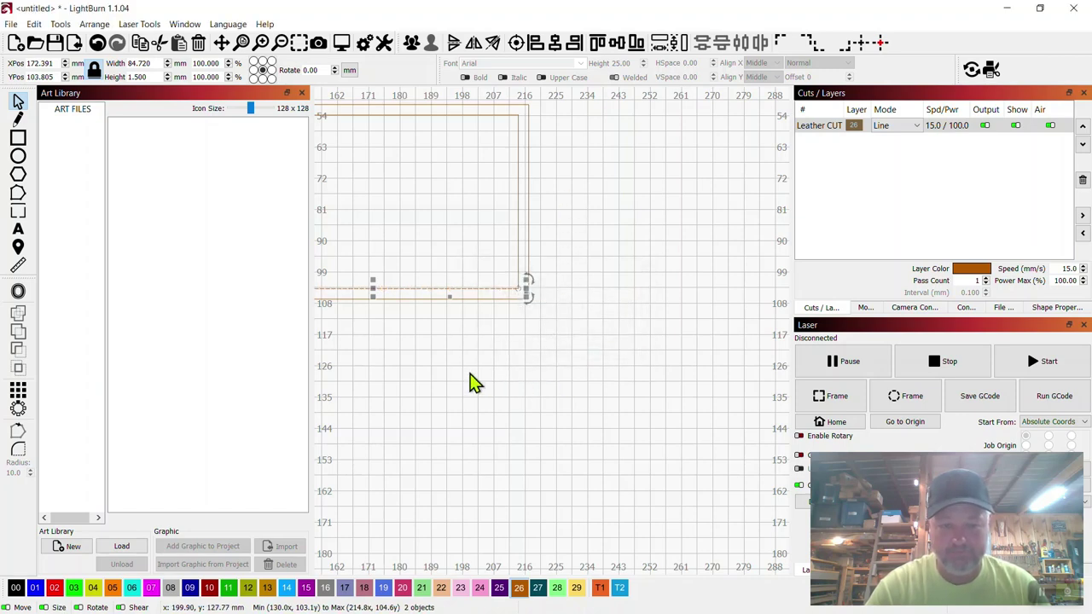
- Copy the lower-right circle along the inner rectangle's bottom side with 5 mm between copies
drag(470, 370, 634, 401)
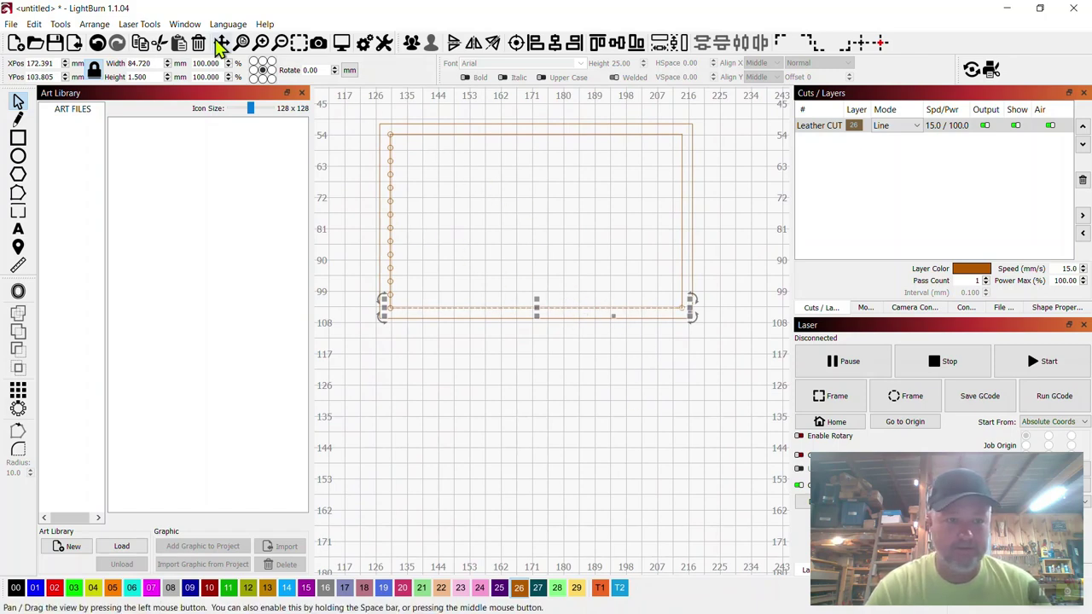
click(94, 26)
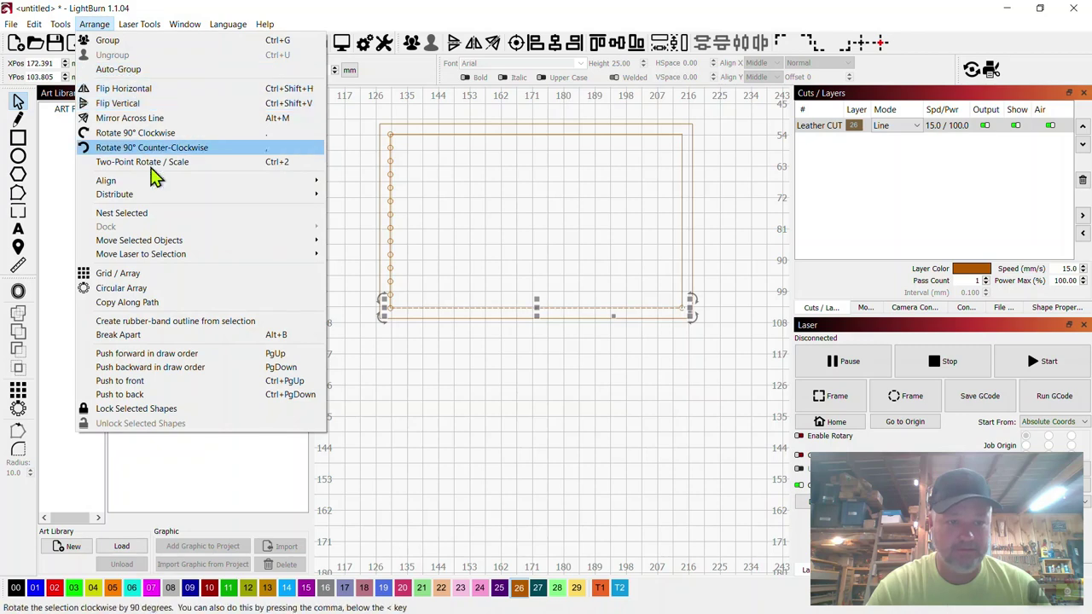
click(144, 303)
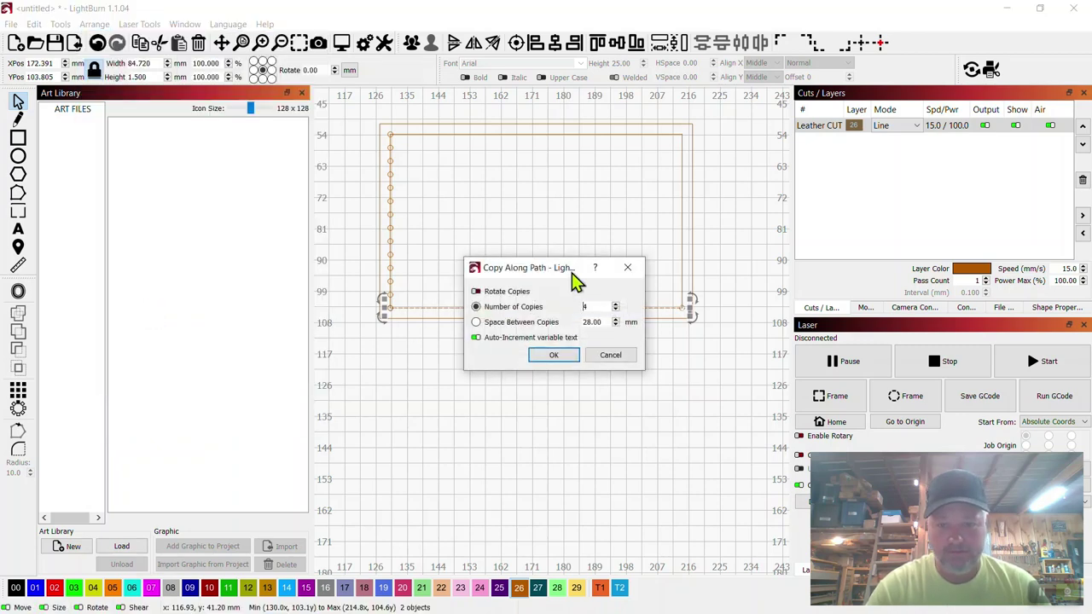
drag(568, 278, 534, 402)
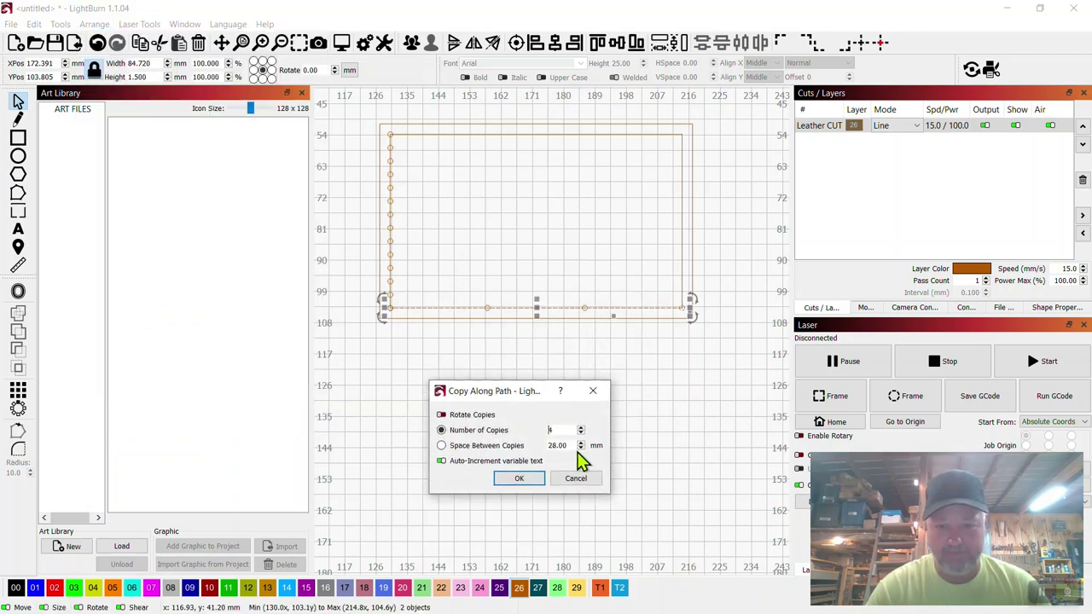
key(Tab)
text(5)
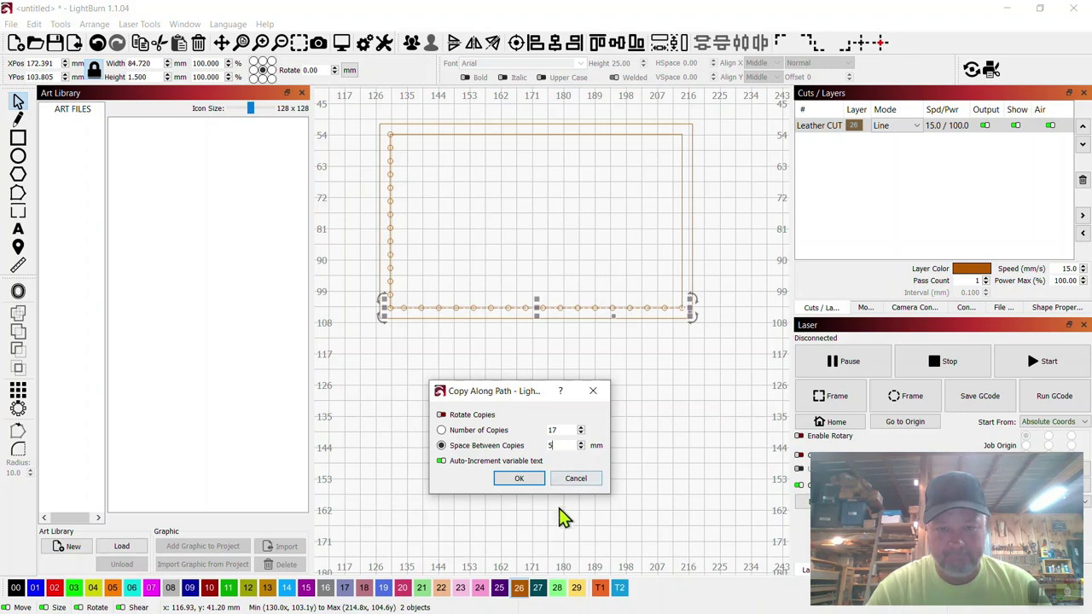
click(520, 482)
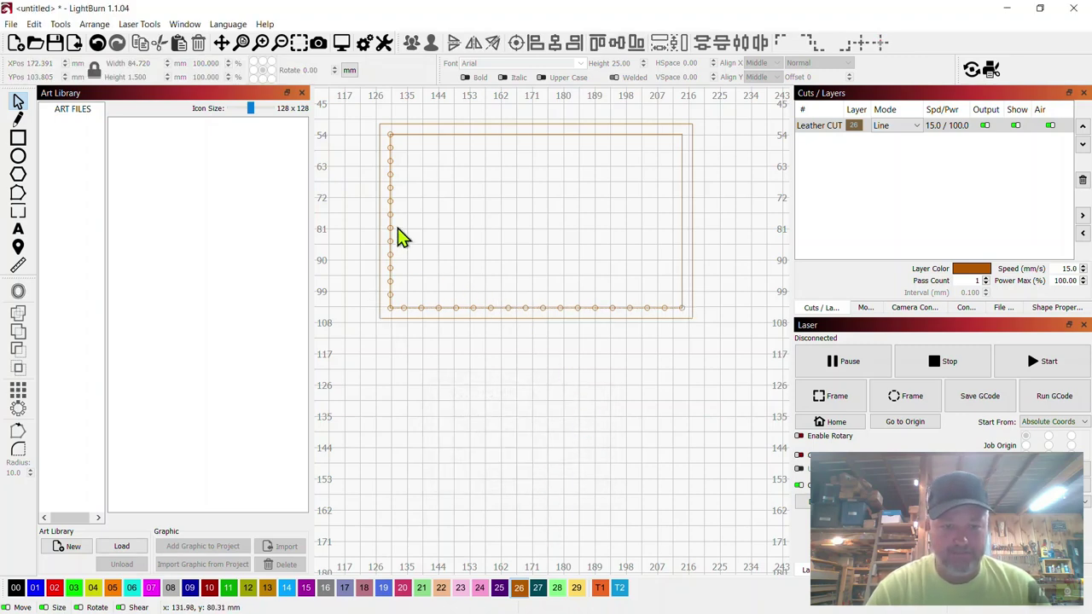
- Copy the circle at the inner rectangle's lower-right corner and paste it near the upper-right corner
scroll(405, 258, up, 3)
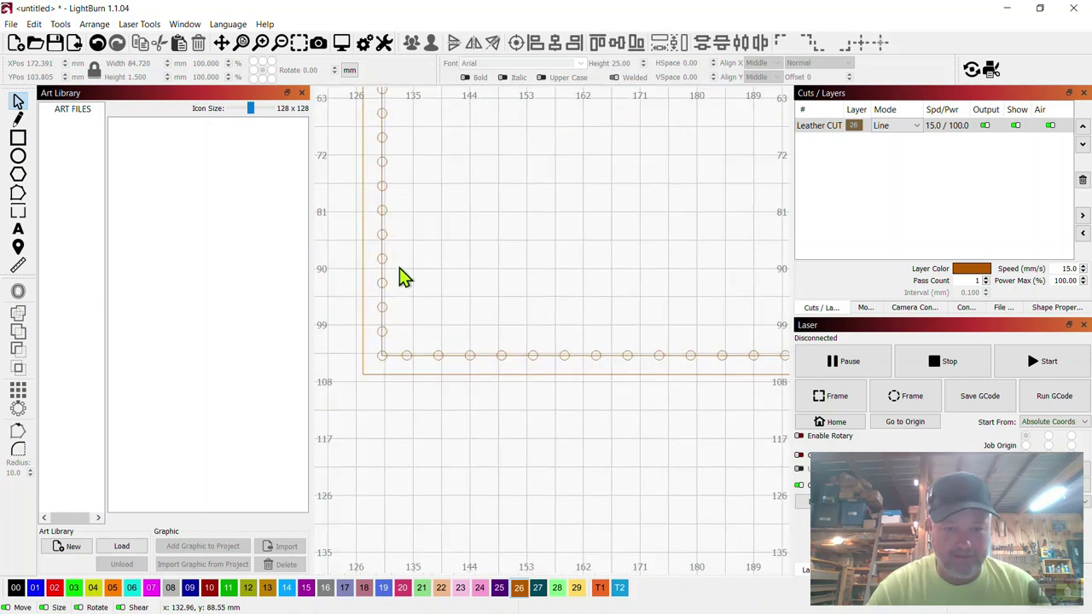
scroll(463, 314, down, 4)
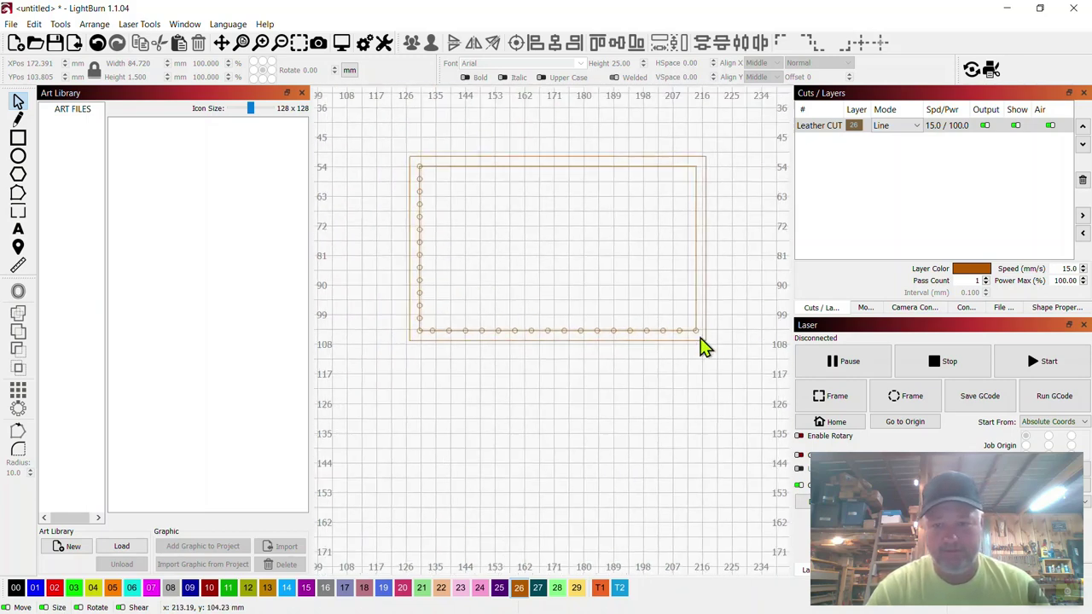
drag(705, 348, 550, 365)
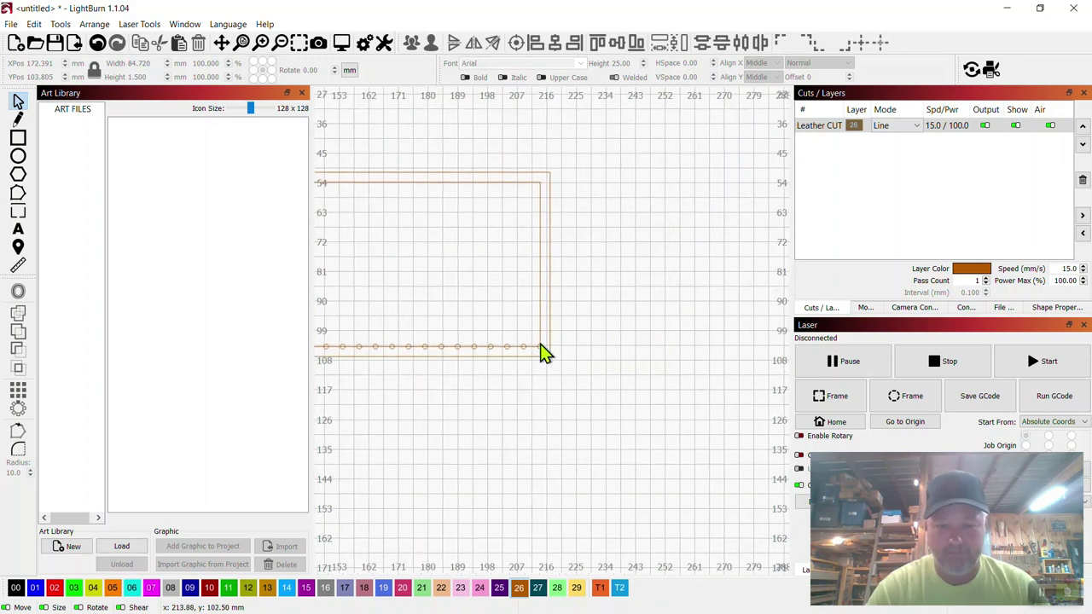
scroll(551, 365, up, 4)
click(548, 354)
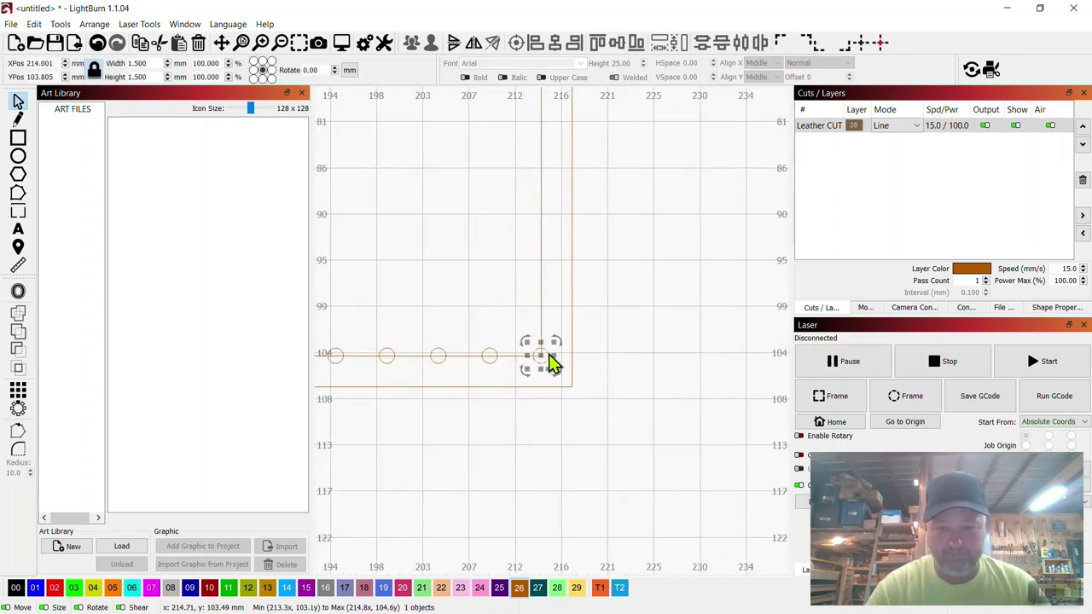
right_click(549, 355)
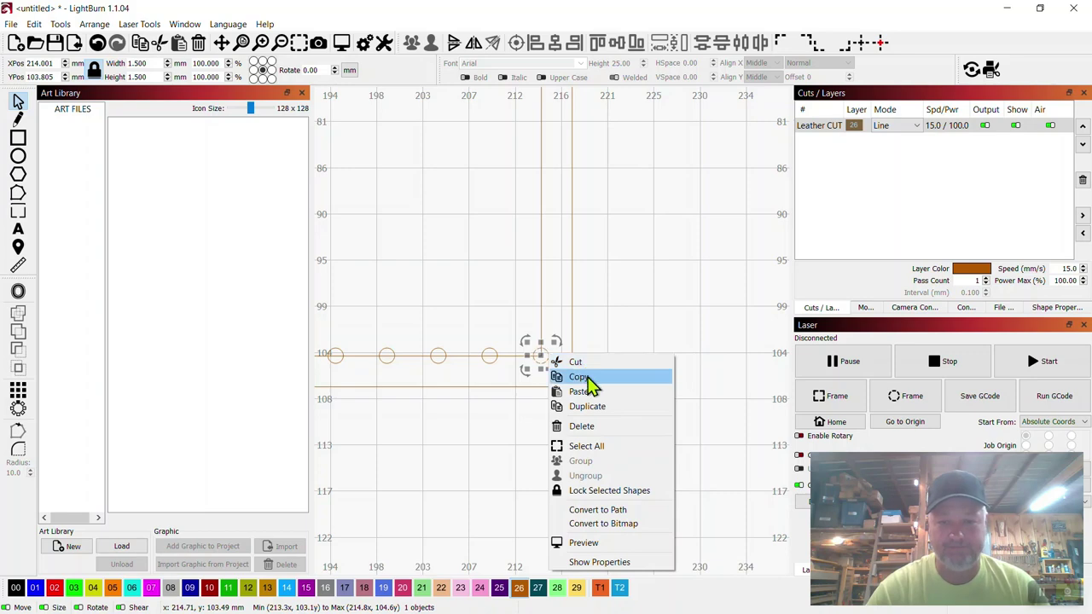
click(589, 377)
drag(600, 298, 597, 599)
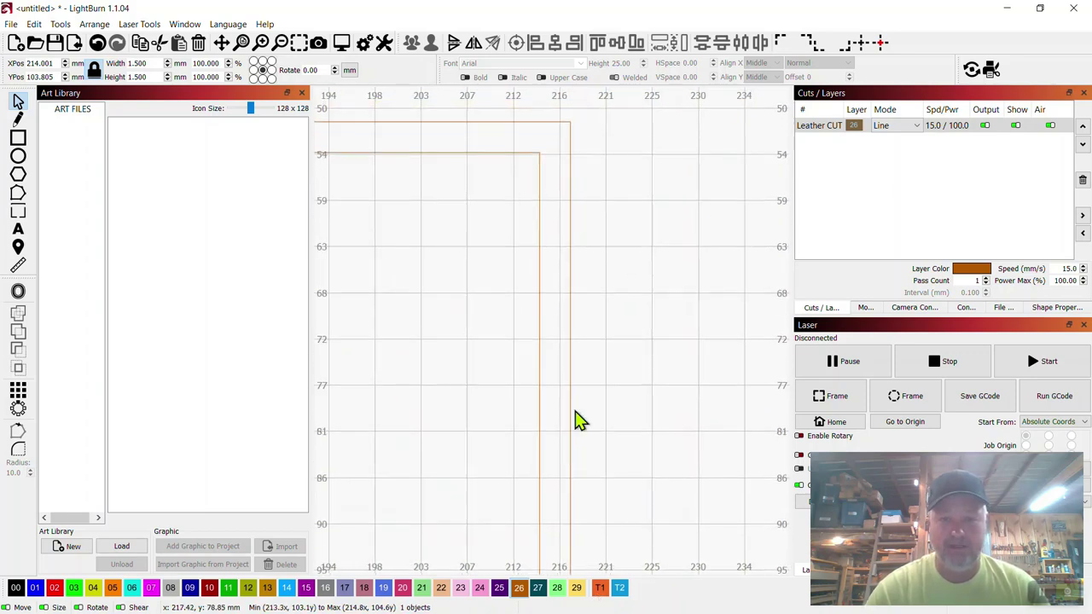
click(539, 167)
right_click(538, 156)
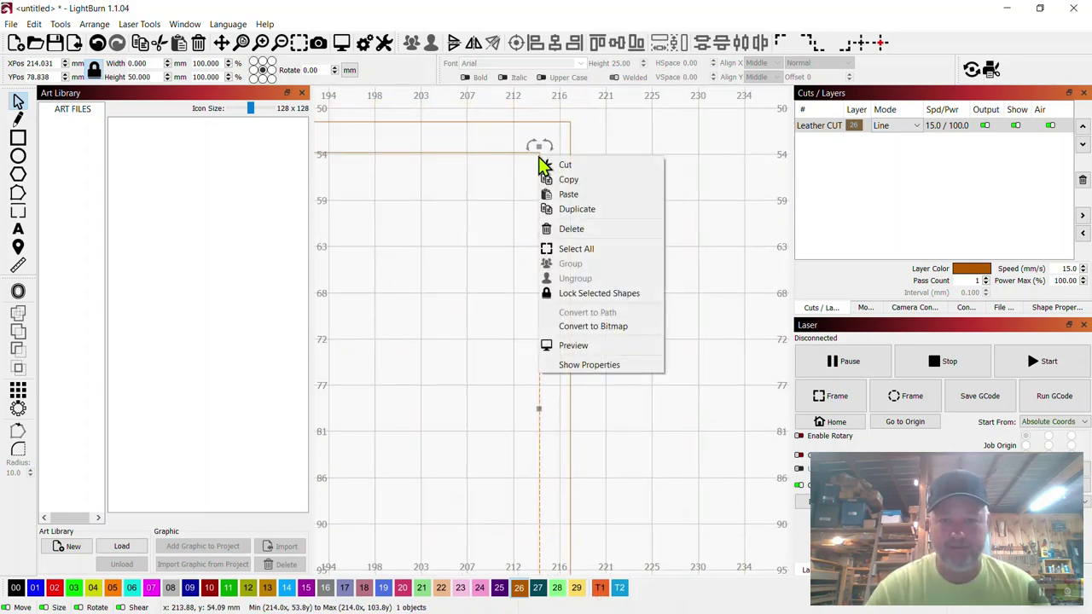
click(568, 197)
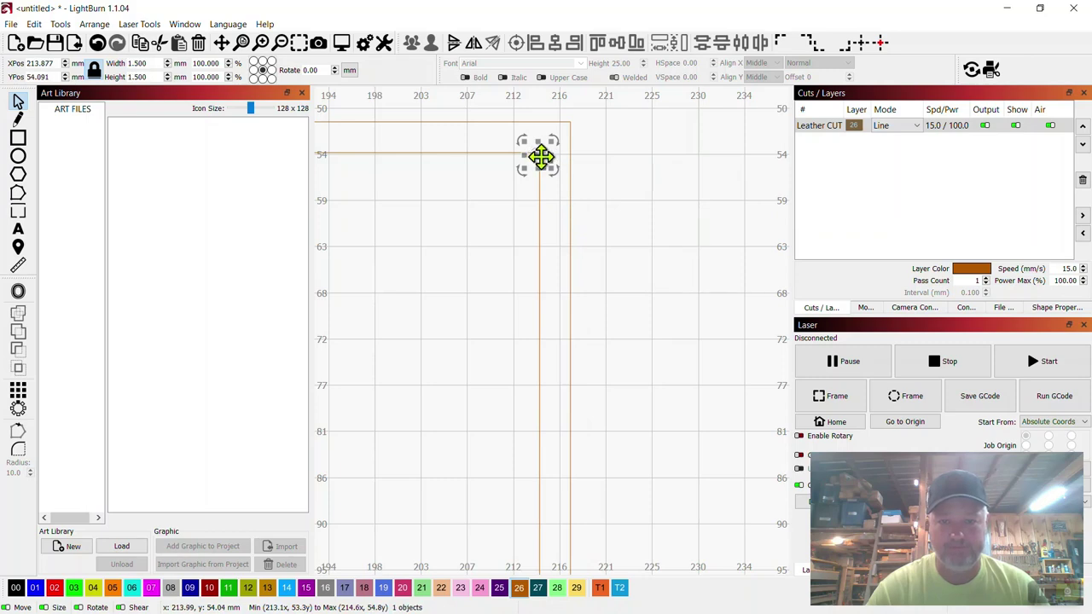
click(632, 191)
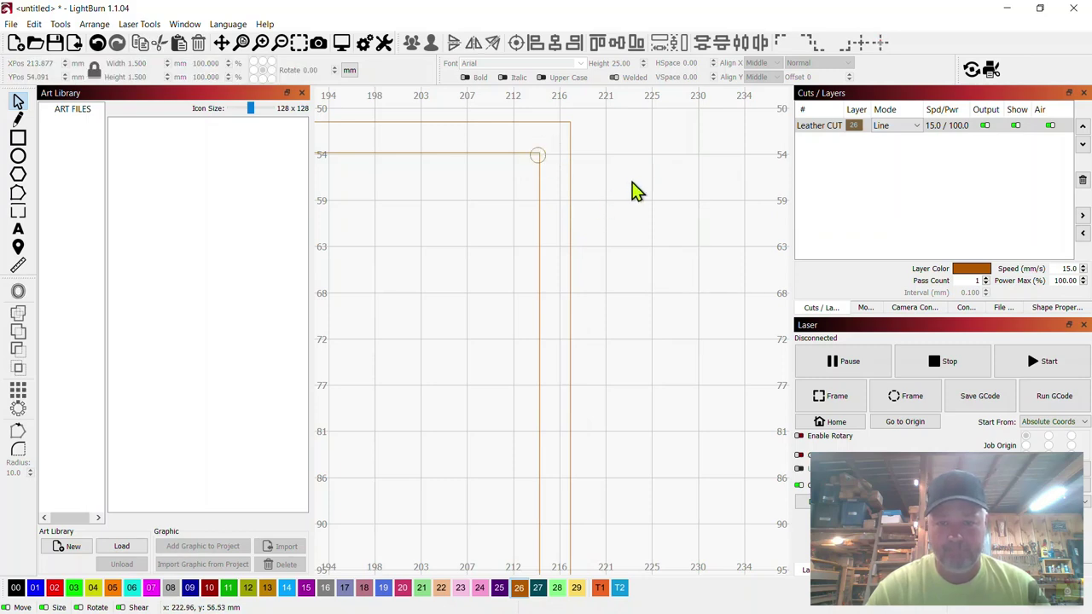
- Move the pasted circle so it is centred on the inner rectangle's upper-right corner
click(539, 153)
scroll(540, 153, up, 8)
scroll(539, 153, up, 1)
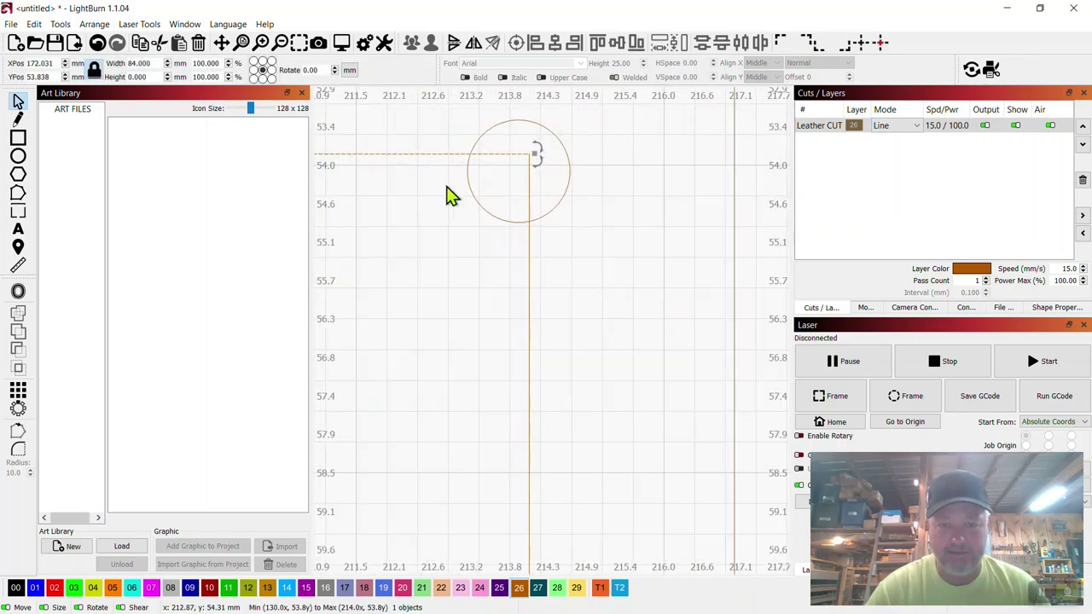
click(474, 193)
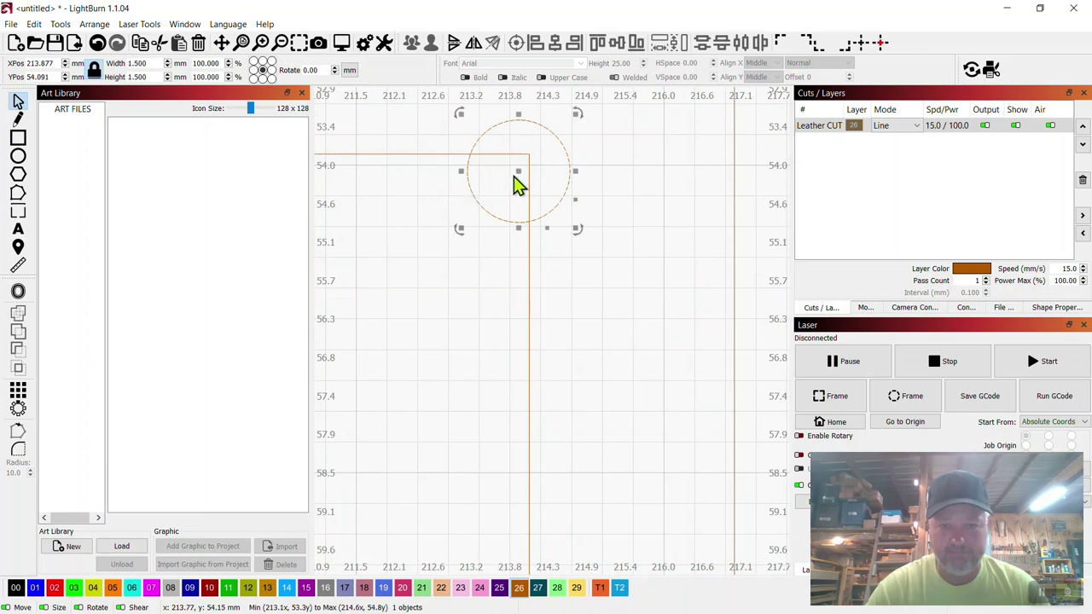
drag(517, 172, 531, 155)
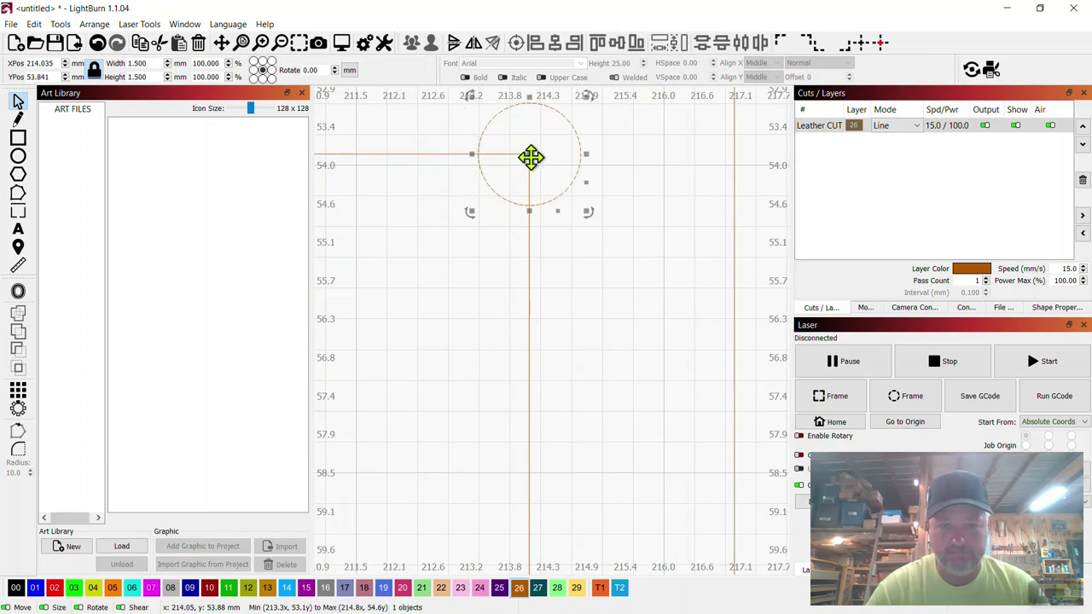
- Copy the upper-right circle along the inner rectangle's right side with 5 mm between copies
scroll(612, 241, down, 6)
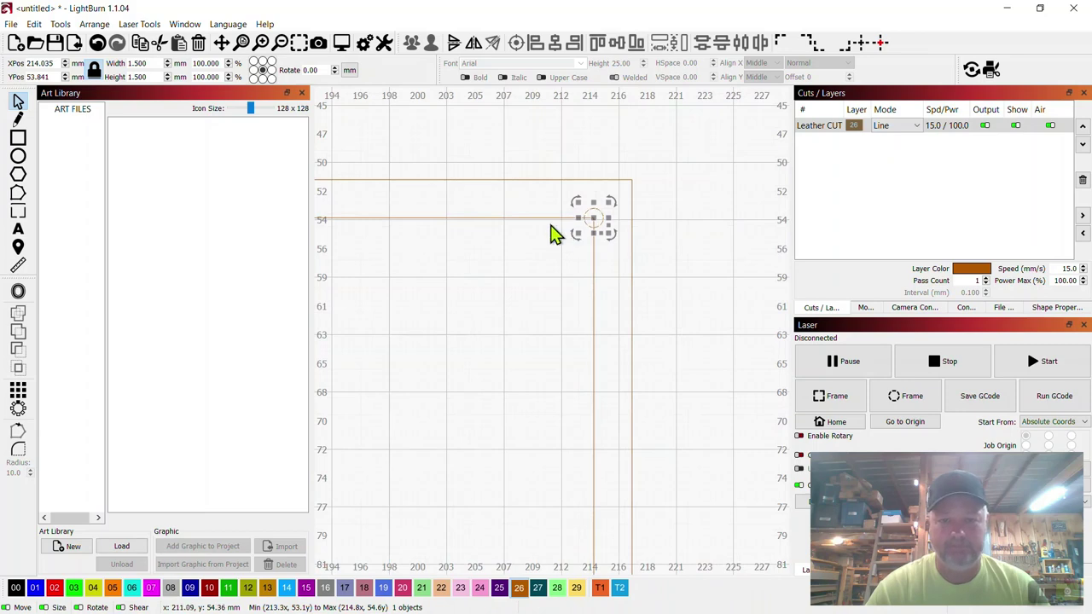
shift+click(594, 282)
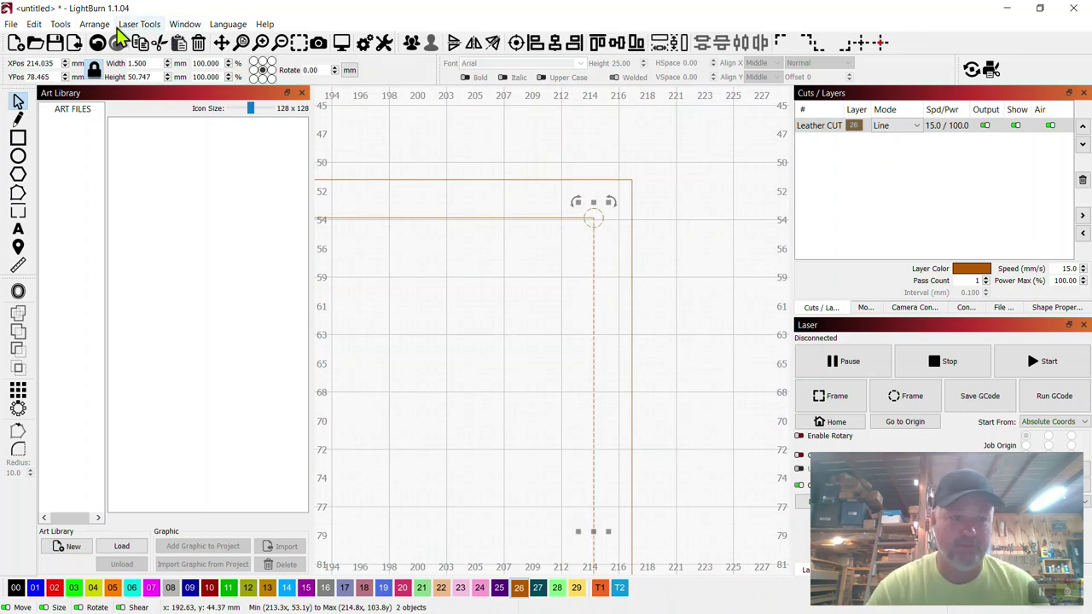
click(88, 24)
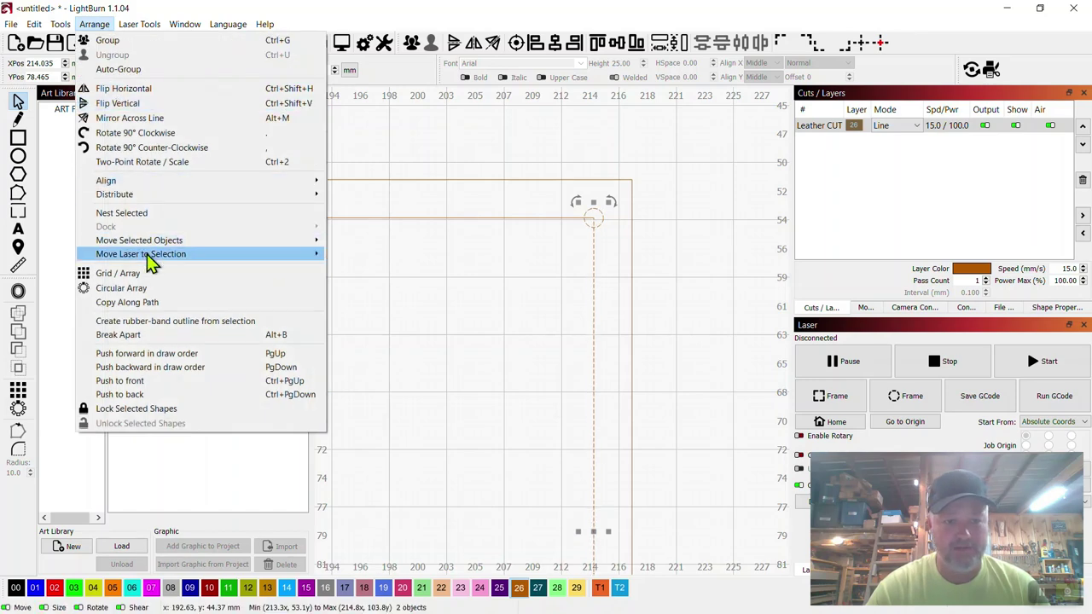
click(151, 302)
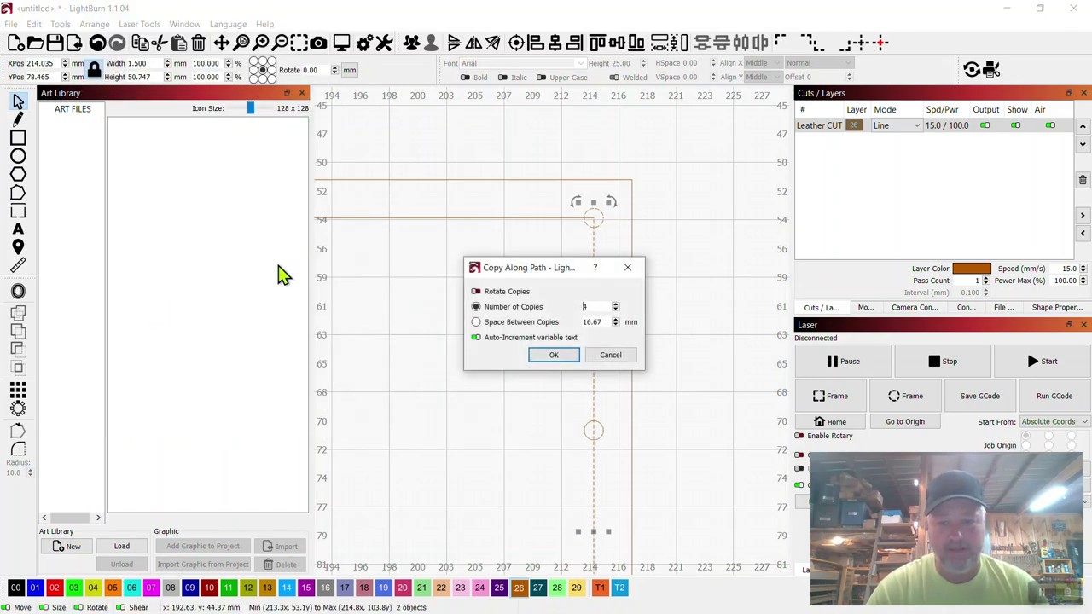
drag(604, 321, 572, 321)
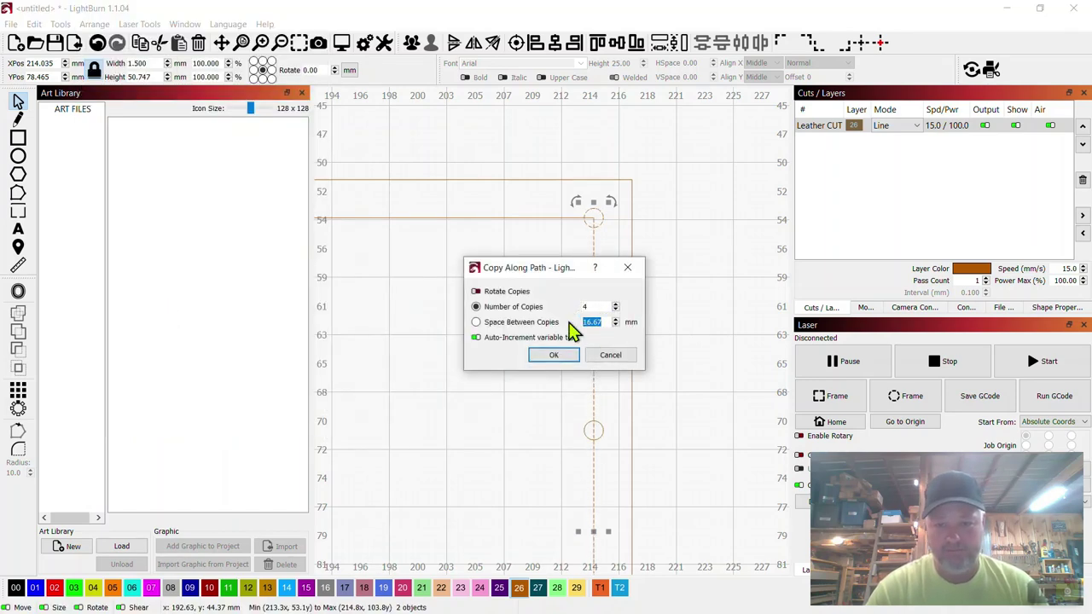
text(5)
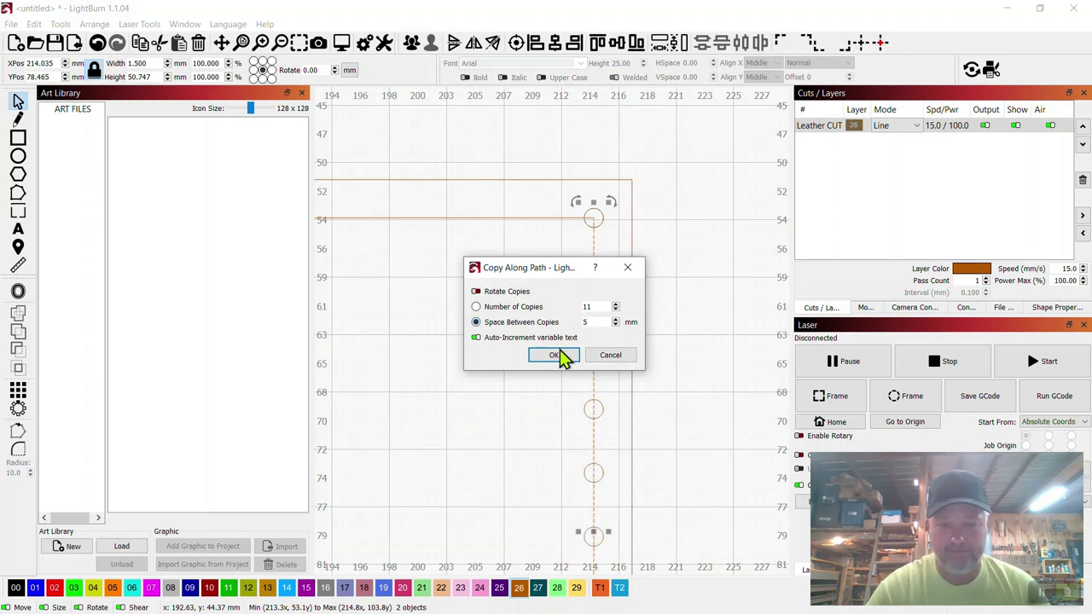
click(560, 352)
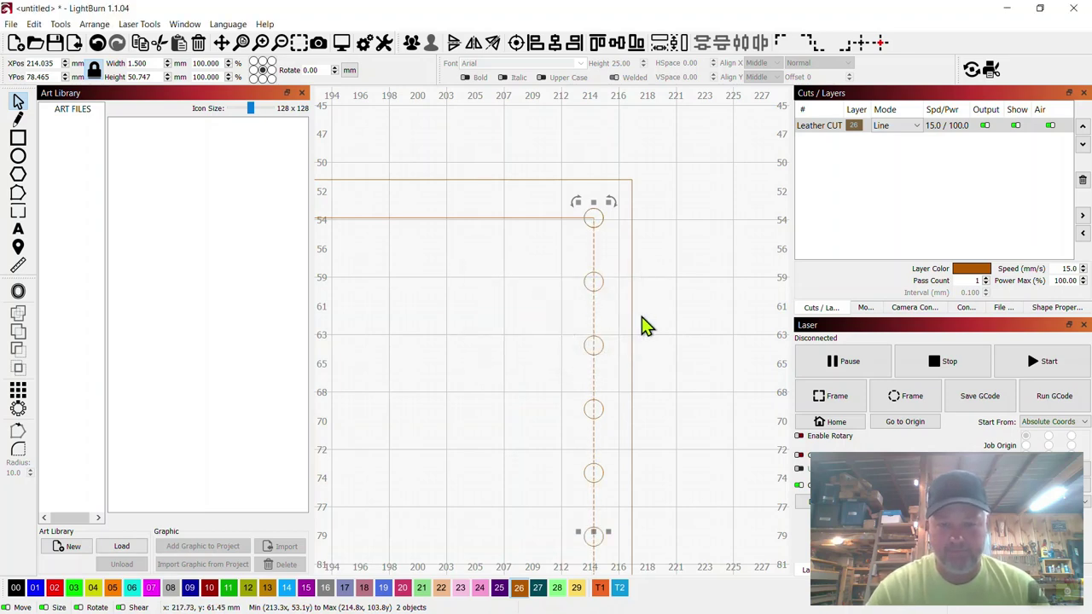
scroll(641, 317, down, 5)
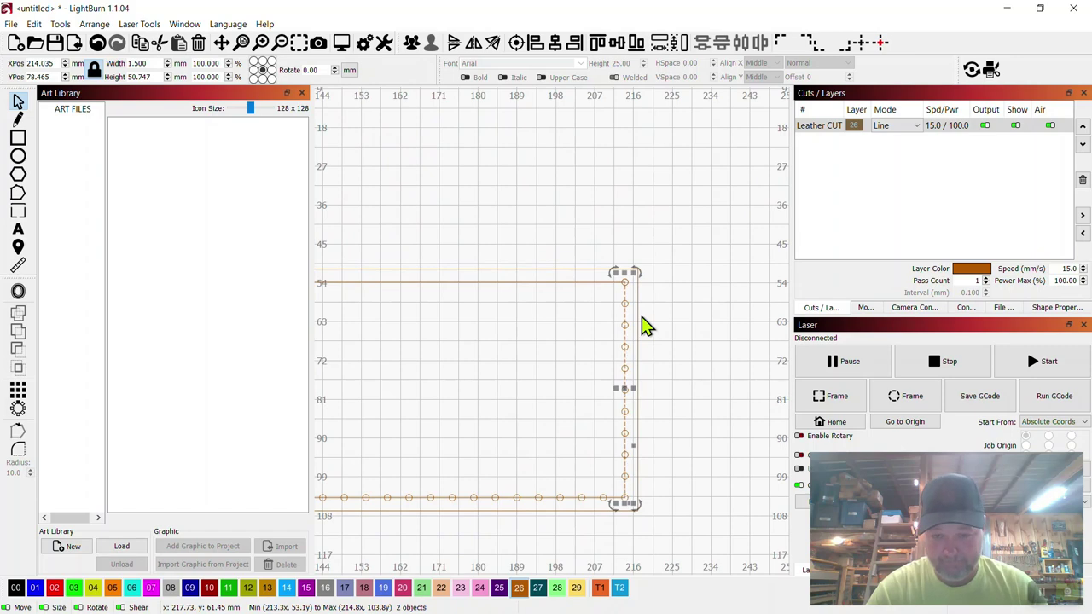
click(674, 372)
- Delete the existing column of stitch-hole circles along the inner rectangle's left side
drag(500, 377, 664, 380)
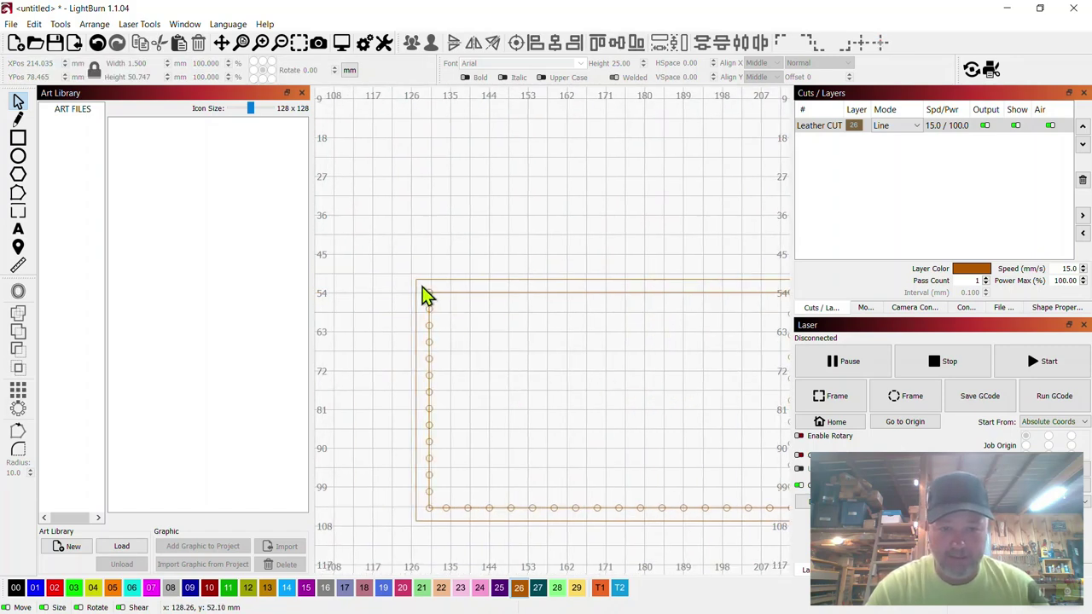
drag(422, 287, 448, 503)
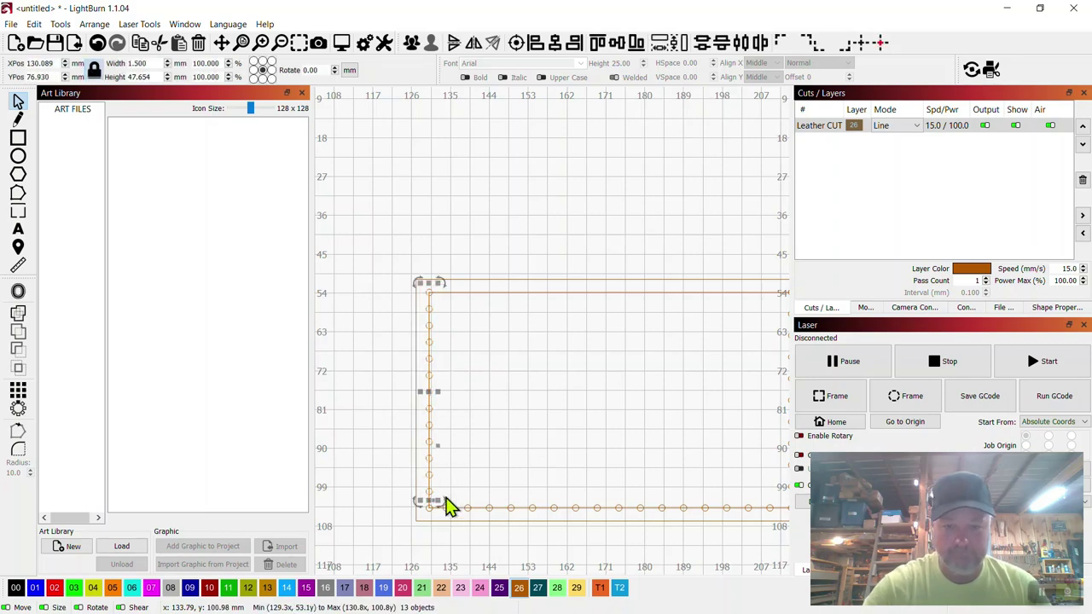
click(445, 500)
click(430, 508)
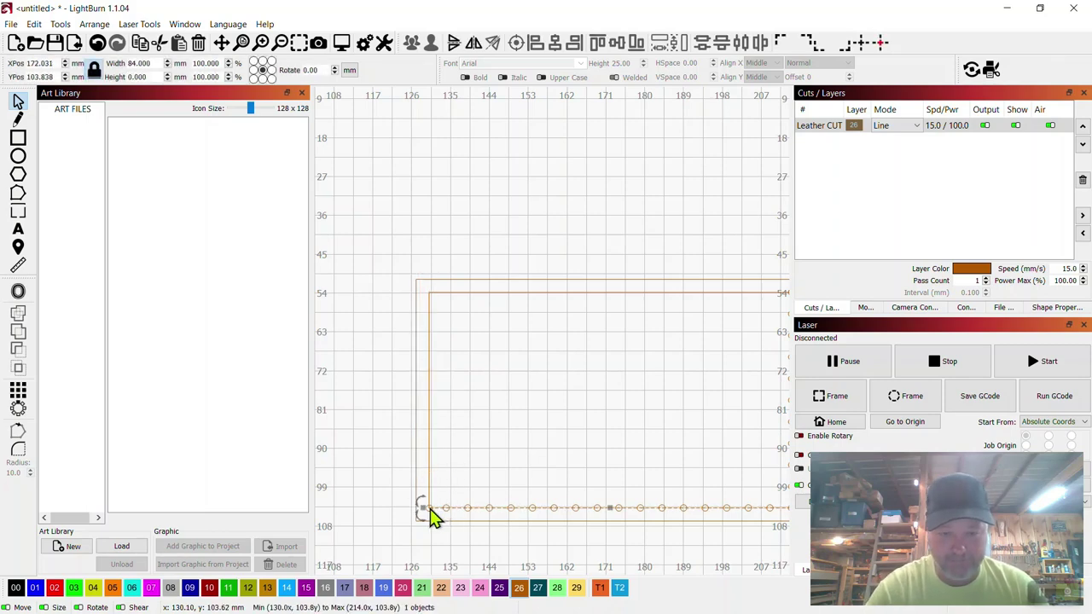
- Copy the circle at the inner rectangle's lower-left corner along its left side with 5 mm between copies
scroll(430, 515, up, 5)
scroll(431, 514, up, 1)
click(452, 471)
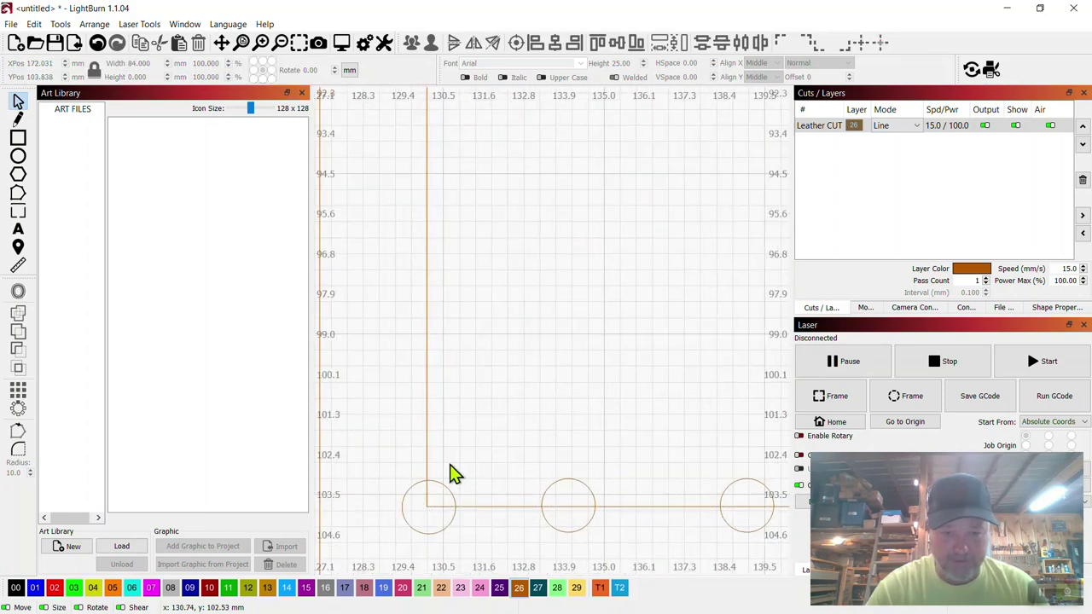
click(416, 482)
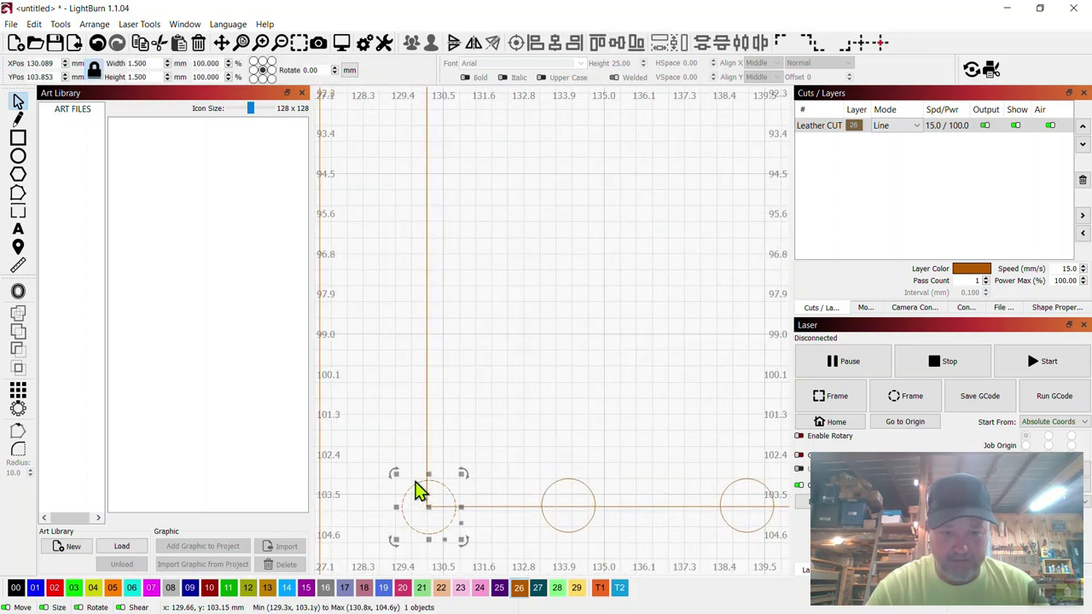
shift+click(427, 418)
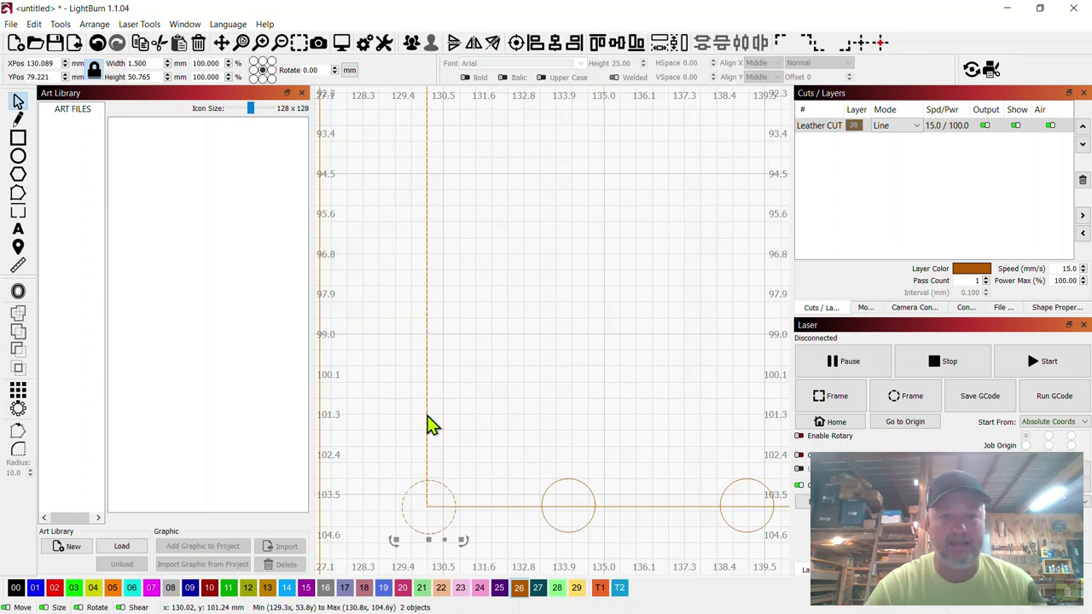
click(94, 24)
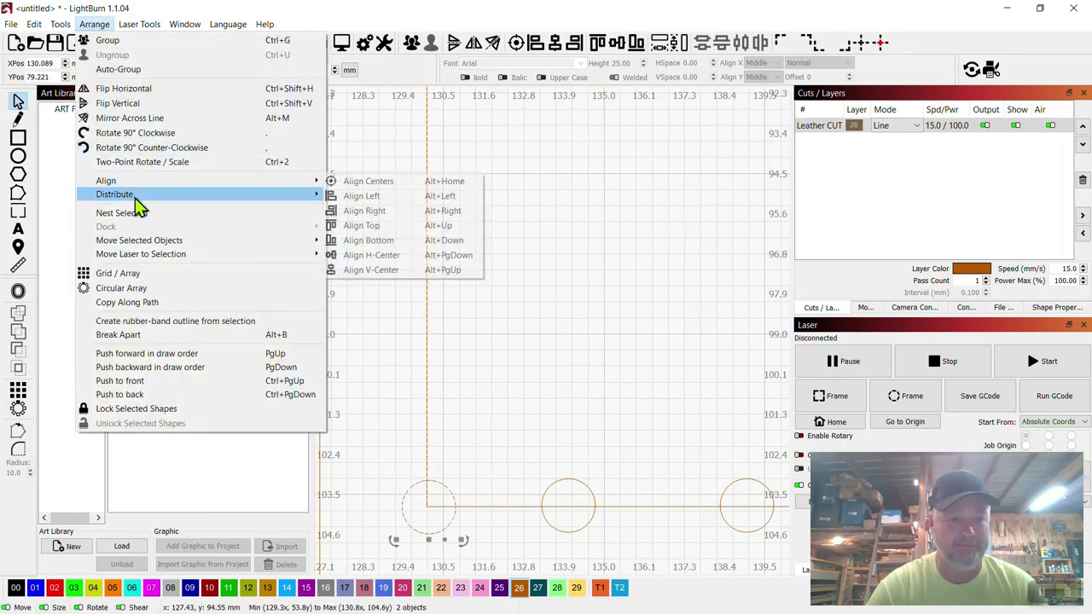
click(142, 303)
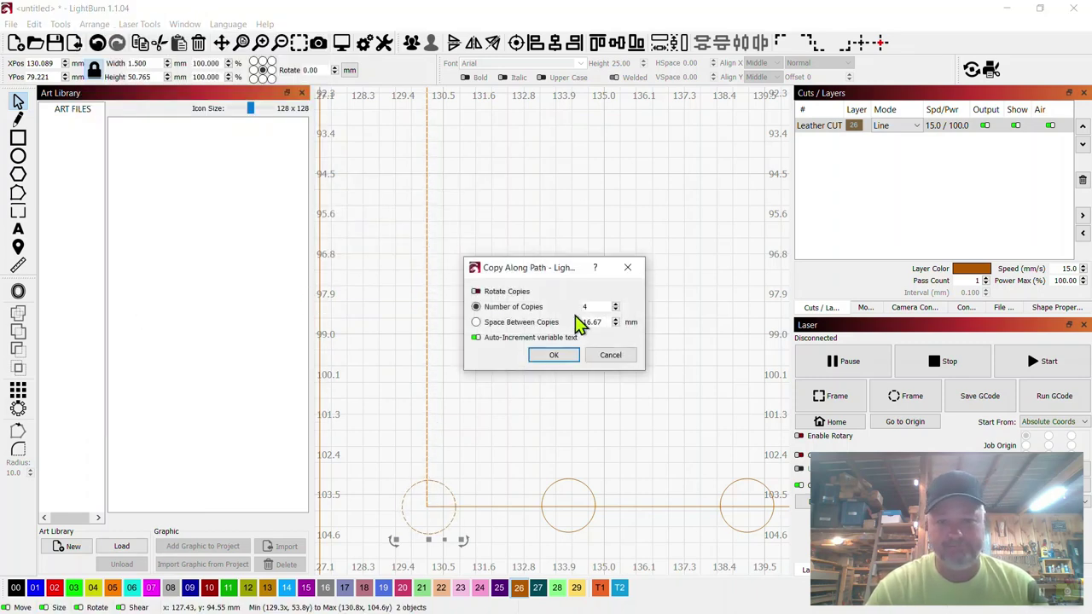
drag(607, 322, 573, 322)
text(5)
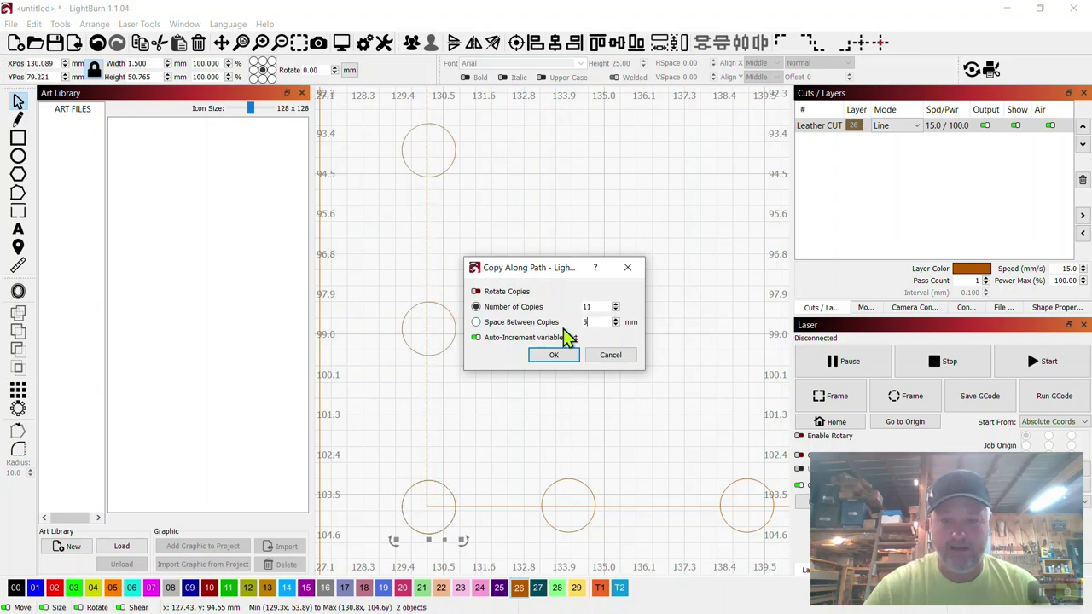
click(554, 356)
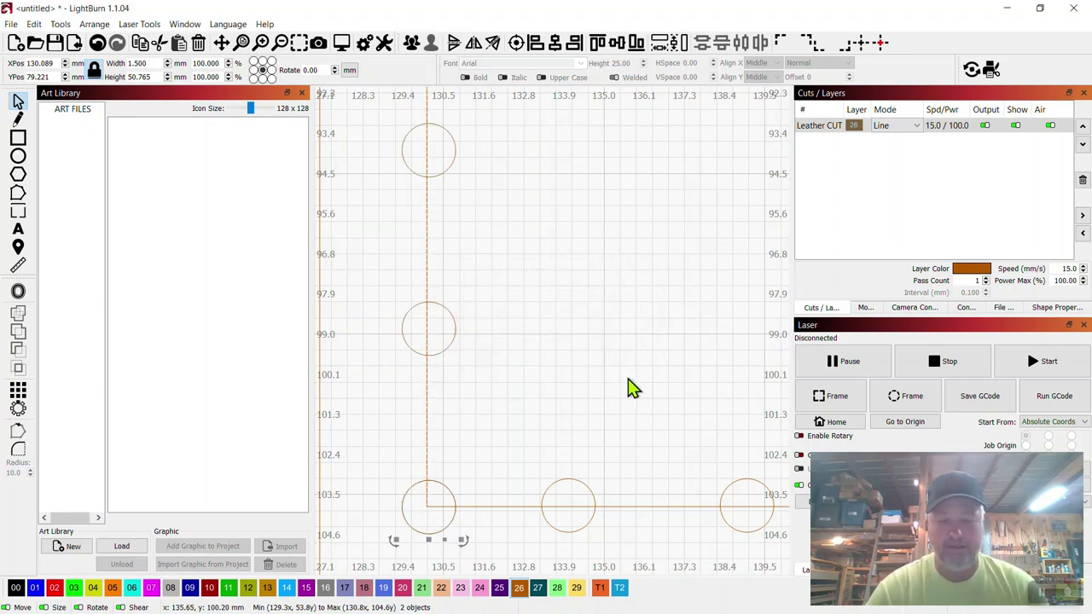
scroll(629, 388, down, 6)
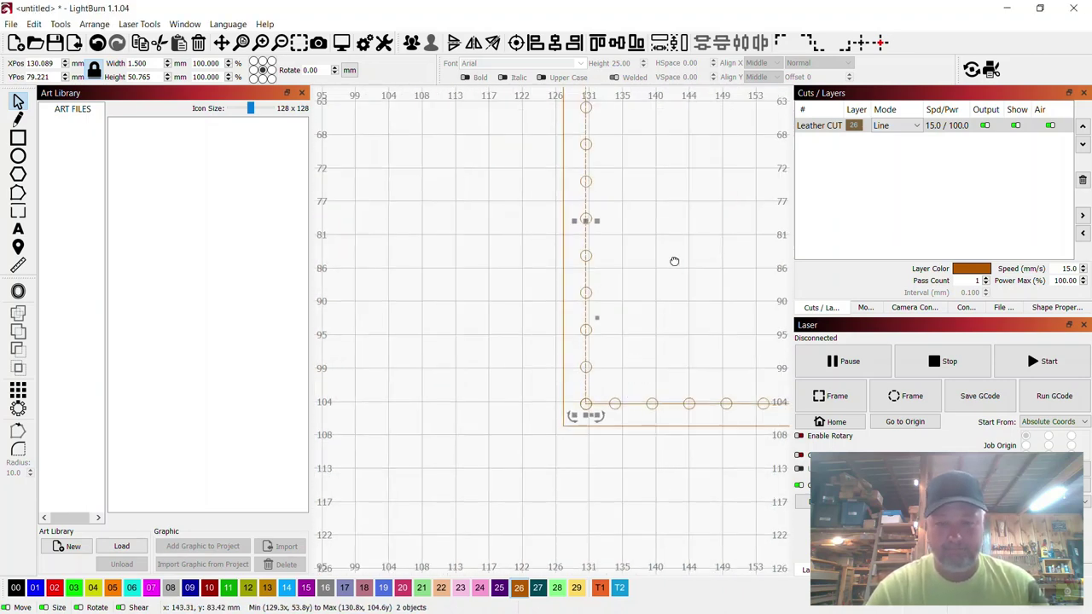
drag(674, 261, 381, 373)
drag(626, 324, 609, 341)
drag(432, 317, 412, 339)
drag(642, 341, 452, 353)
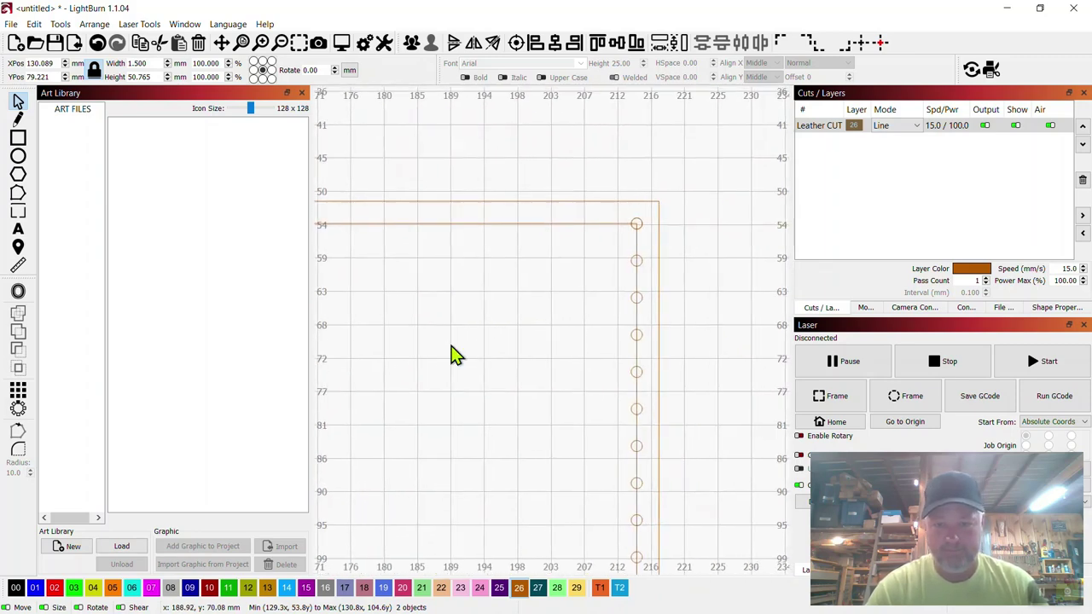
click(633, 225)
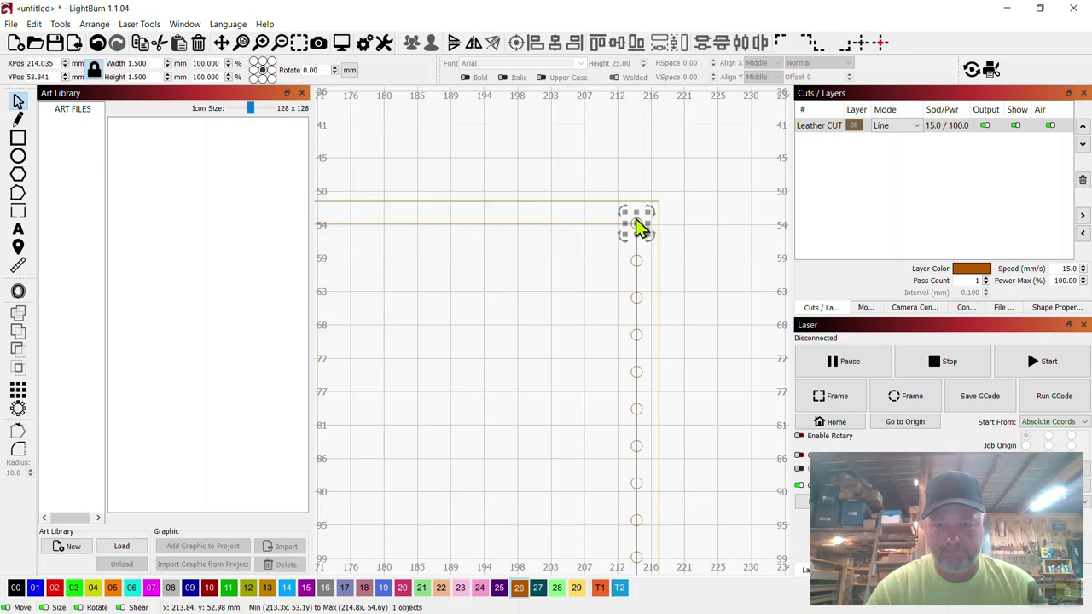
shift+click(541, 225)
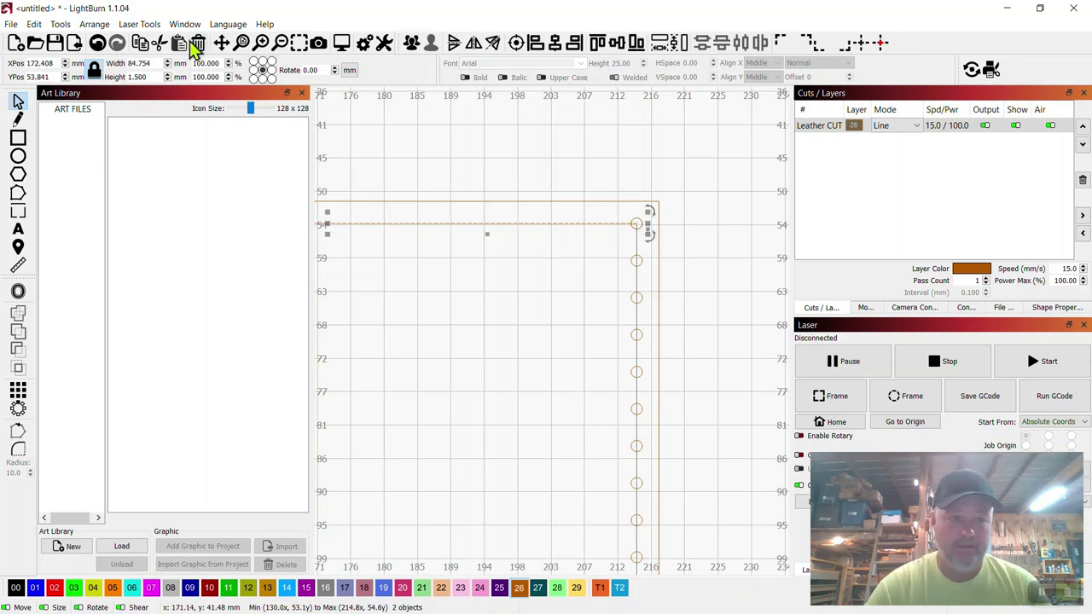
click(94, 24)
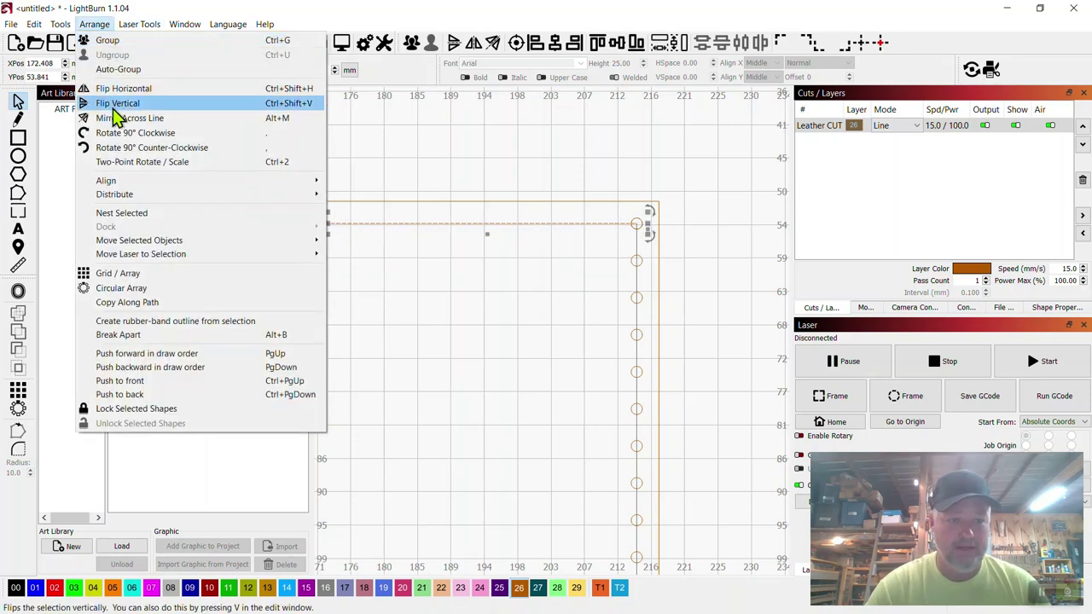
click(128, 302)
text(17)
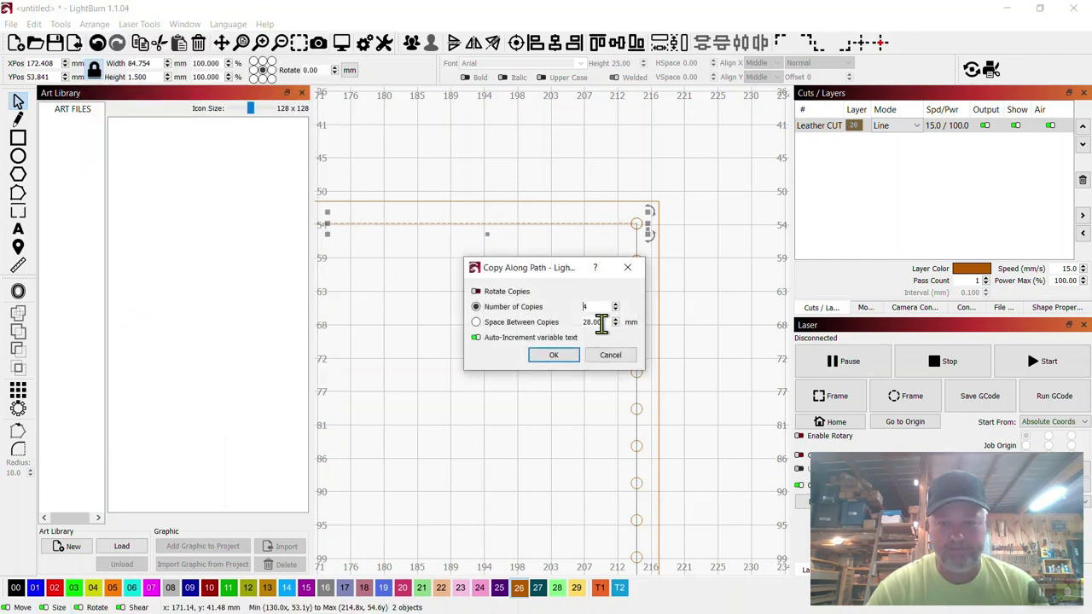
double_click(600, 322)
text(5)
click(567, 327)
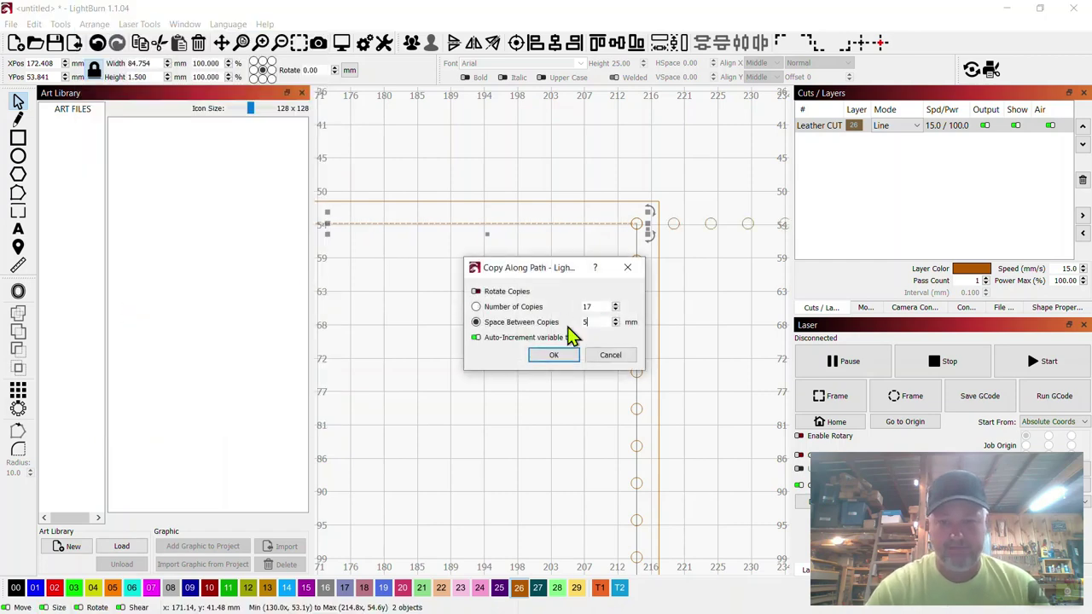
click(616, 362)
click(519, 329)
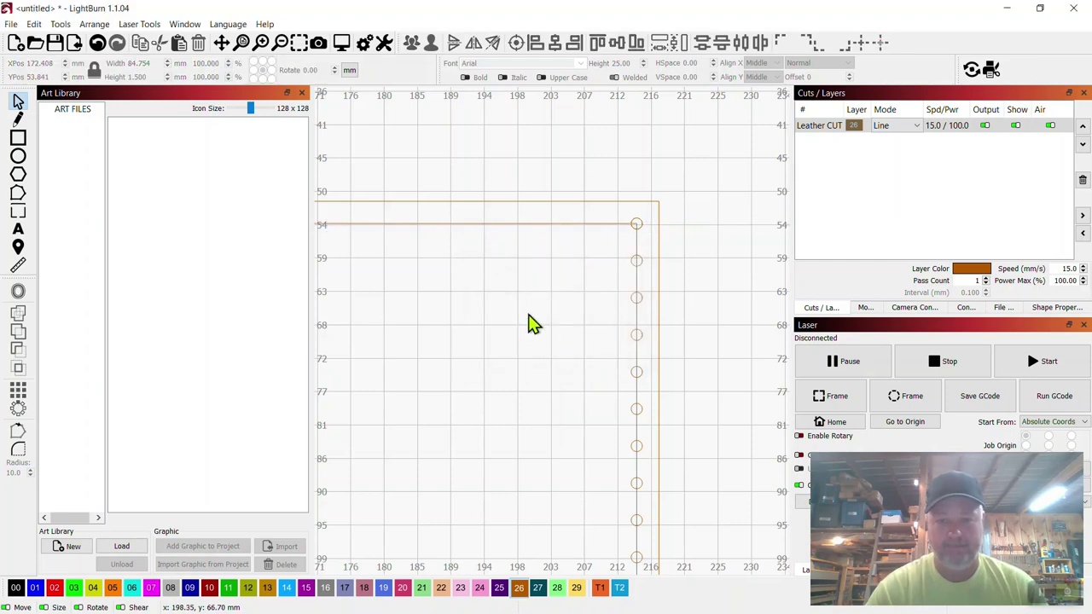
- Paste a copy of the stitch-hole circle and centre it on the inner rectangle's upper-left corner
drag(434, 282, 691, 285)
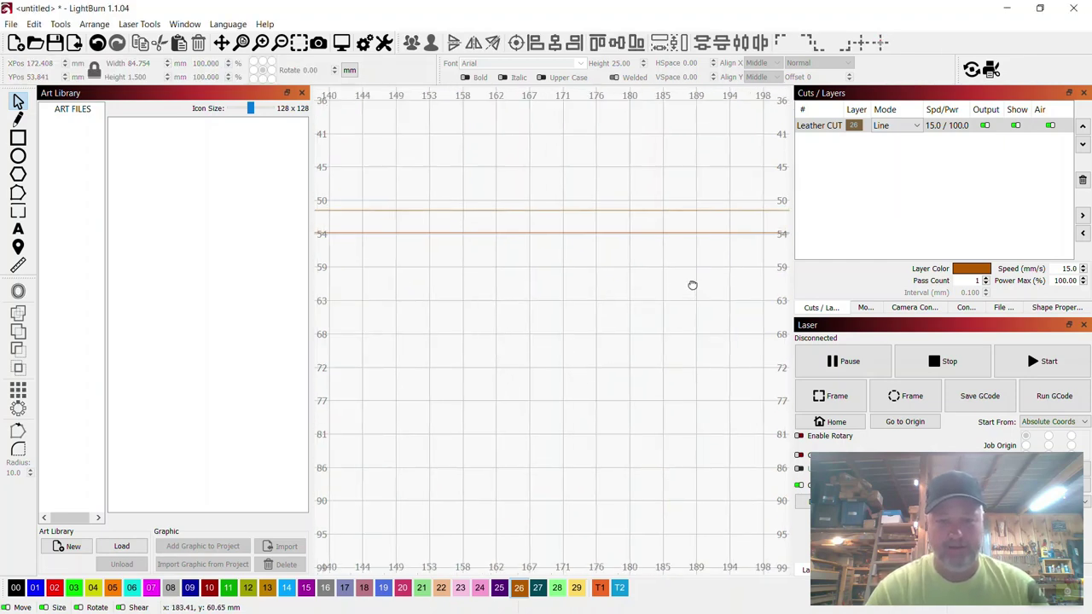
drag(450, 290, 563, 280)
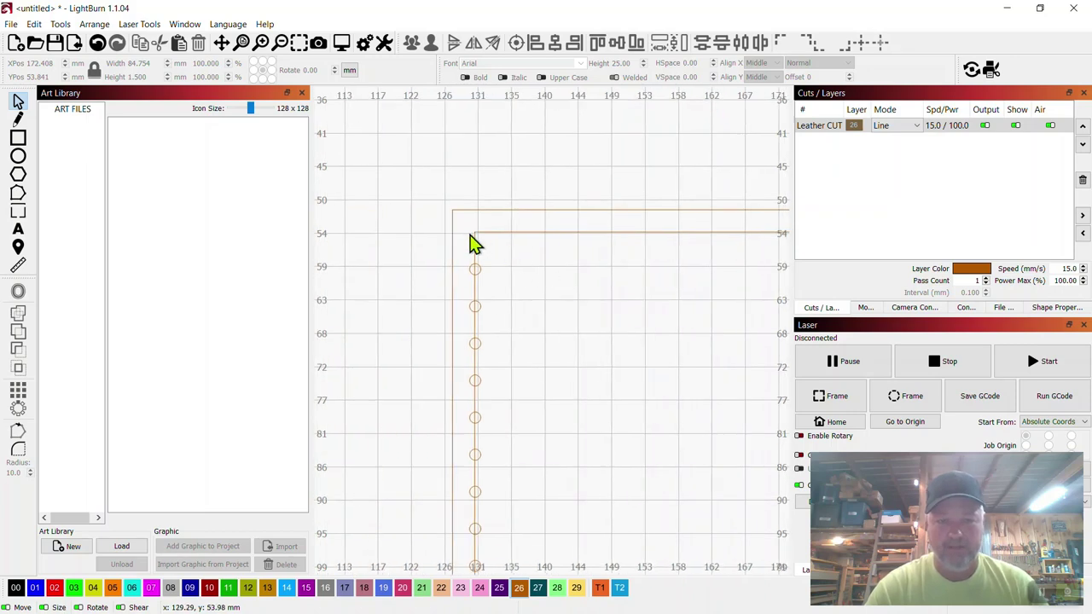
right_click(475, 243)
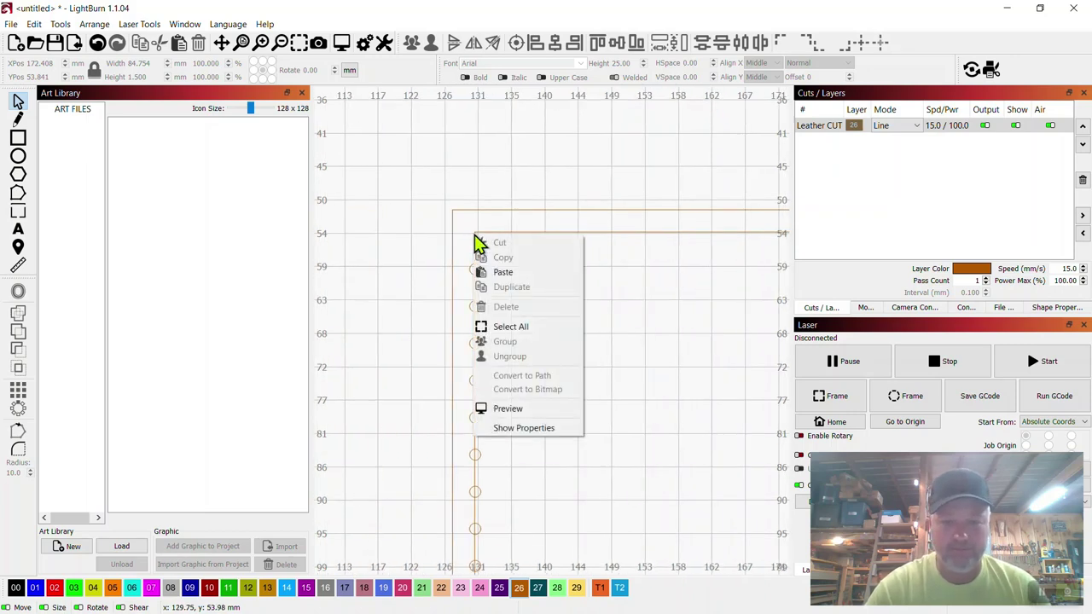
click(499, 270)
scroll(499, 243, up, 6)
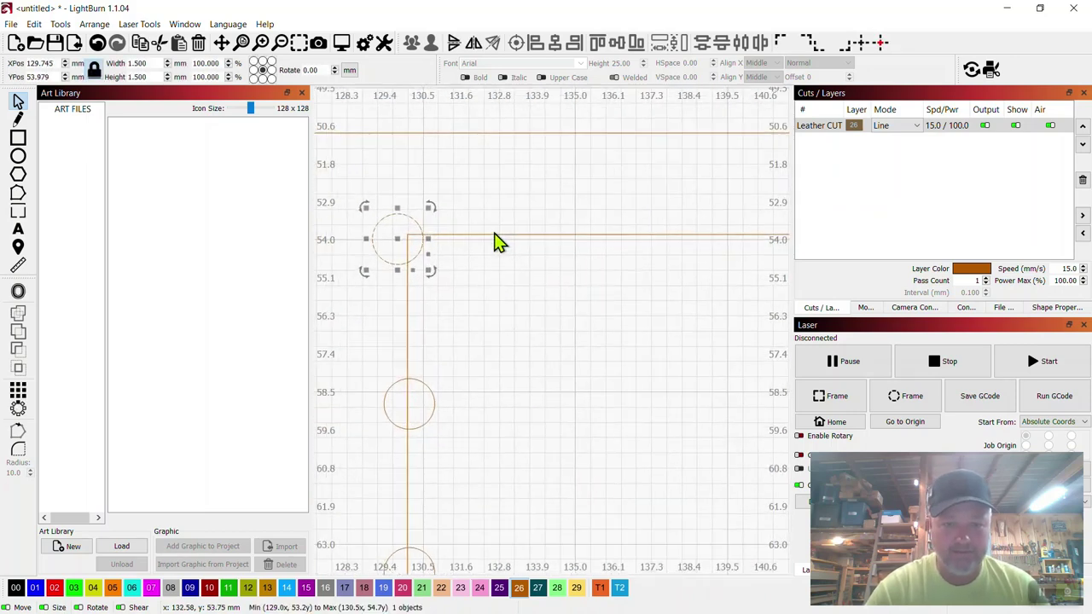
mouse_move(399, 238)
mouse_down()
mouse_move(419, 244)
mouse_move(407, 234)
mouse_up()
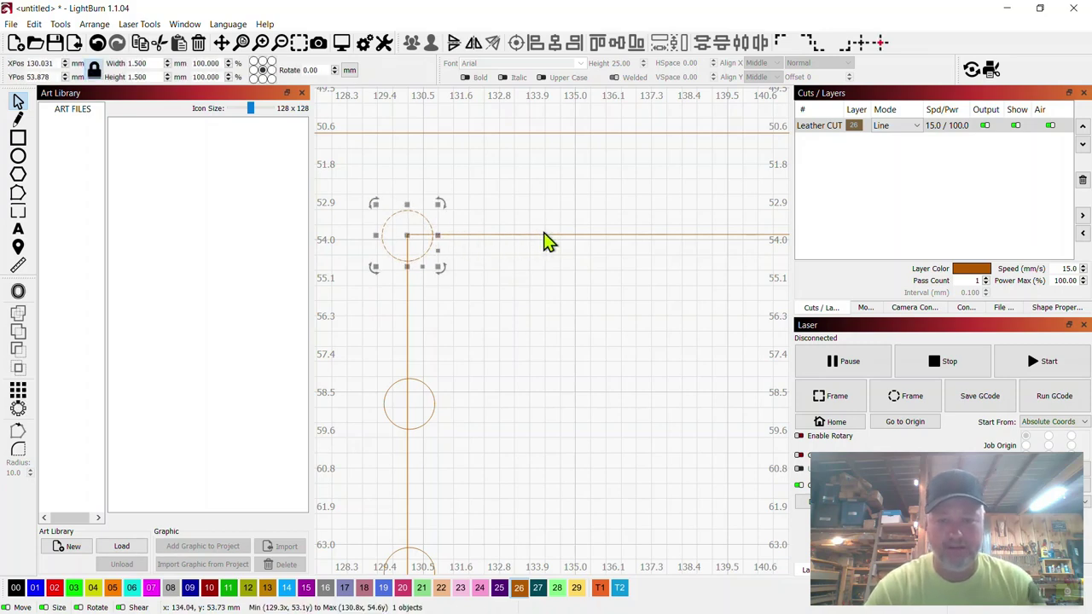
- Copy the upper-left circle along the inner rectangle's top side with 5 mm between copies
scroll(550, 243, down, 2)
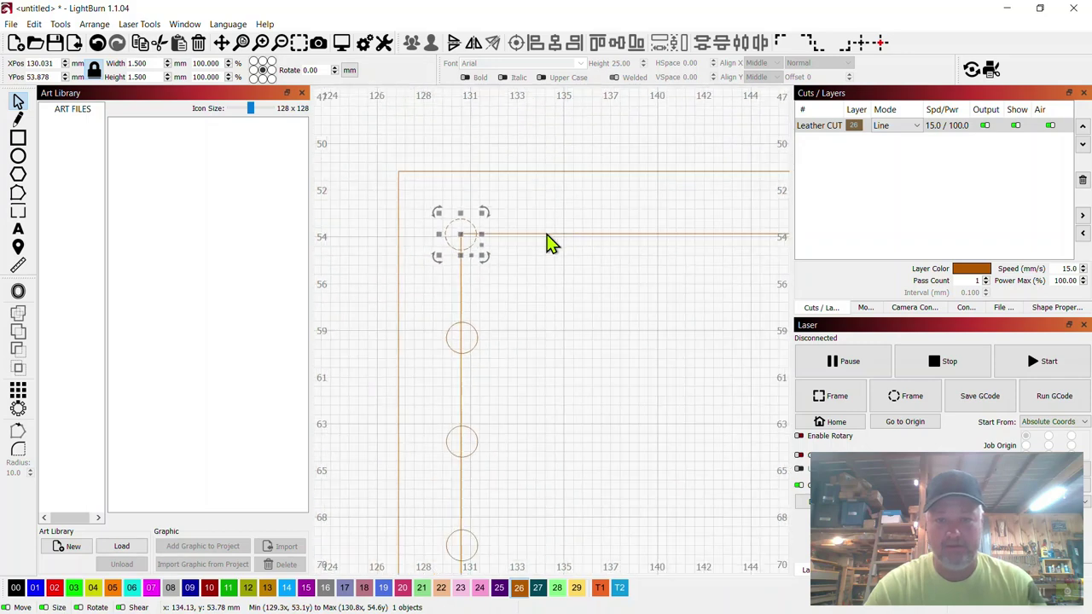
shift+click(604, 245)
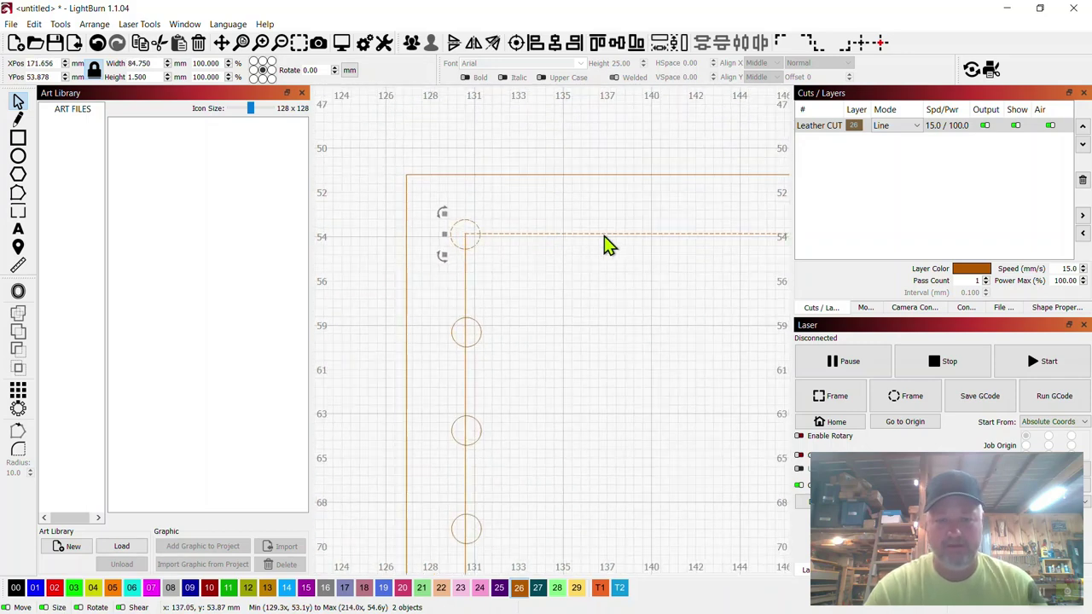
click(90, 24)
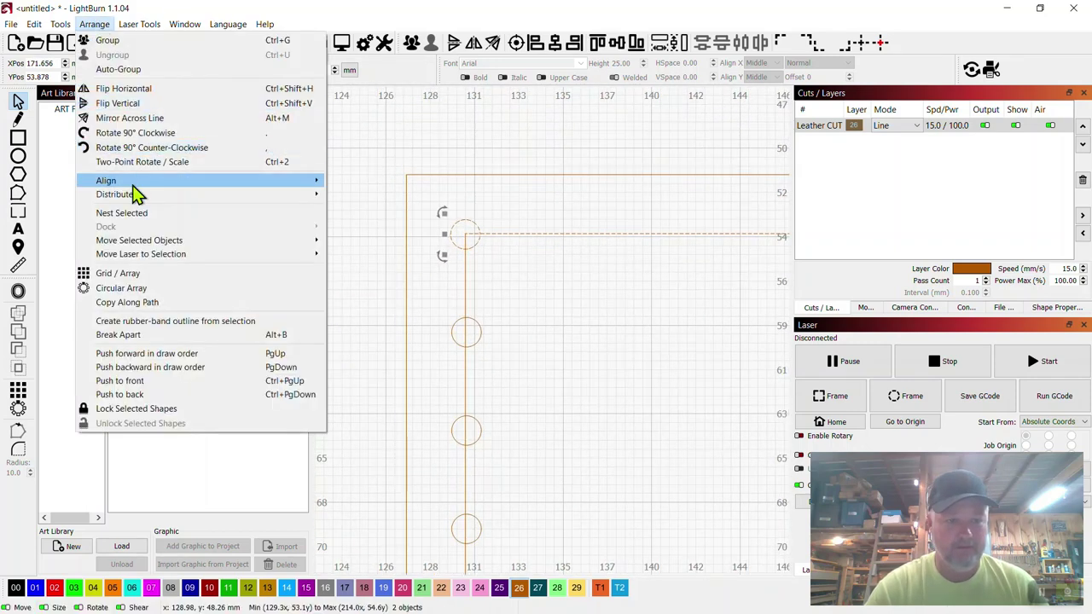
click(154, 304)
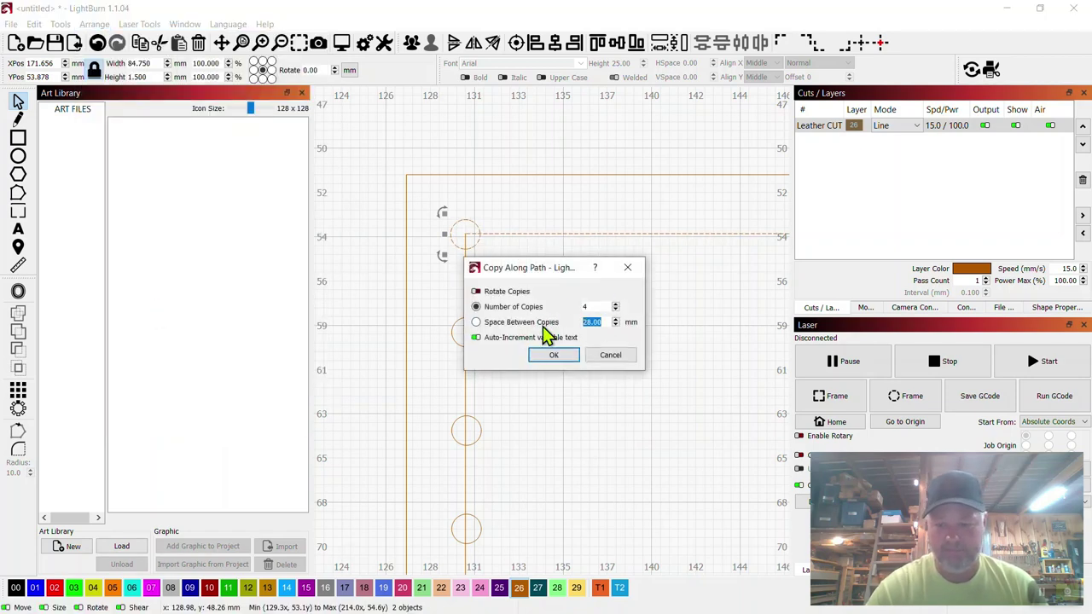
click(543, 324)
click(551, 354)
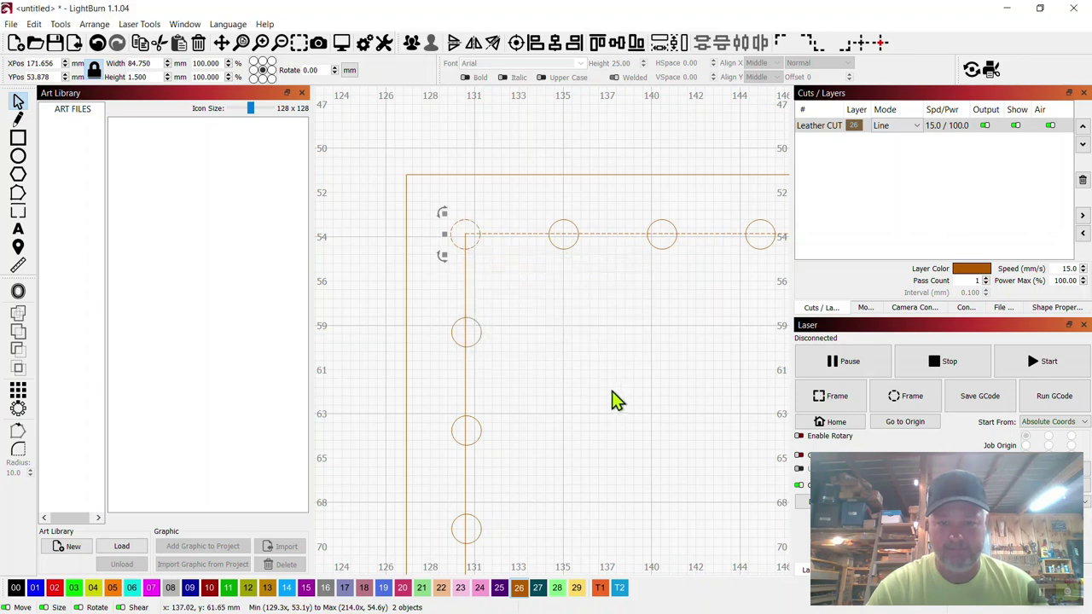
- Examine the stitch-hole rows and the guide lines on all four sides of the patch's inner rectangle
scroll(616, 399, down, 3)
drag(620, 393, 418, 291)
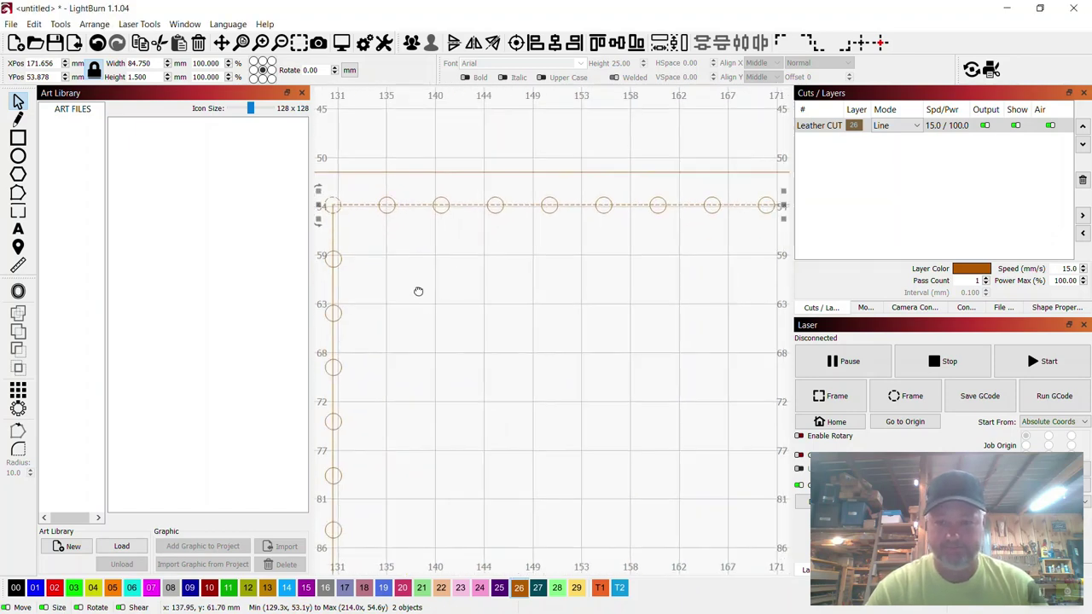
scroll(598, 341, down, 6)
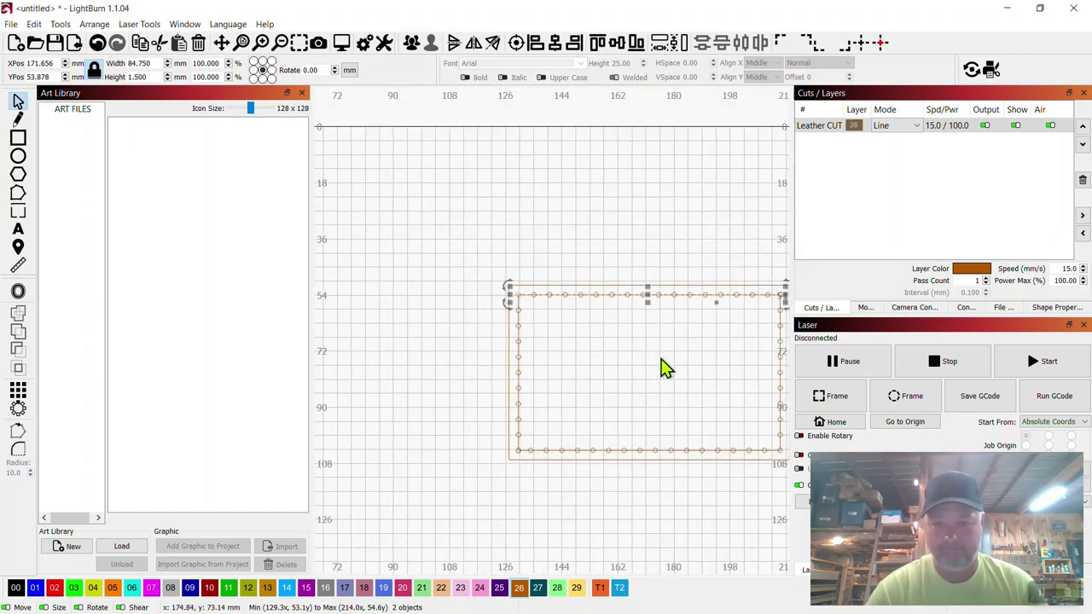
drag(660, 358, 574, 317)
scroll(572, 326, down, 2)
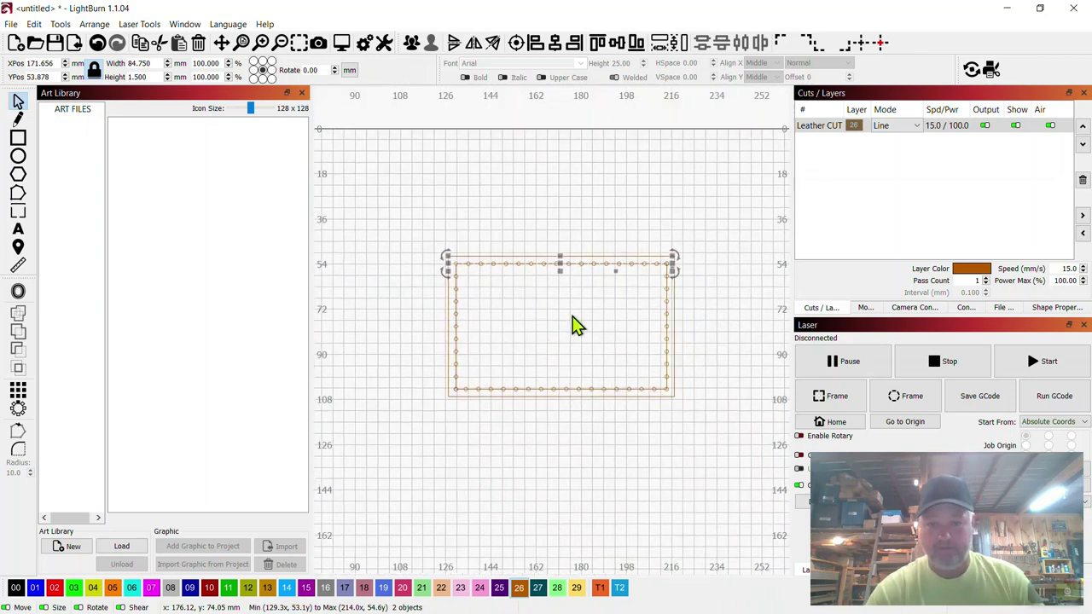
scroll(573, 326, up, 2)
click(746, 269)
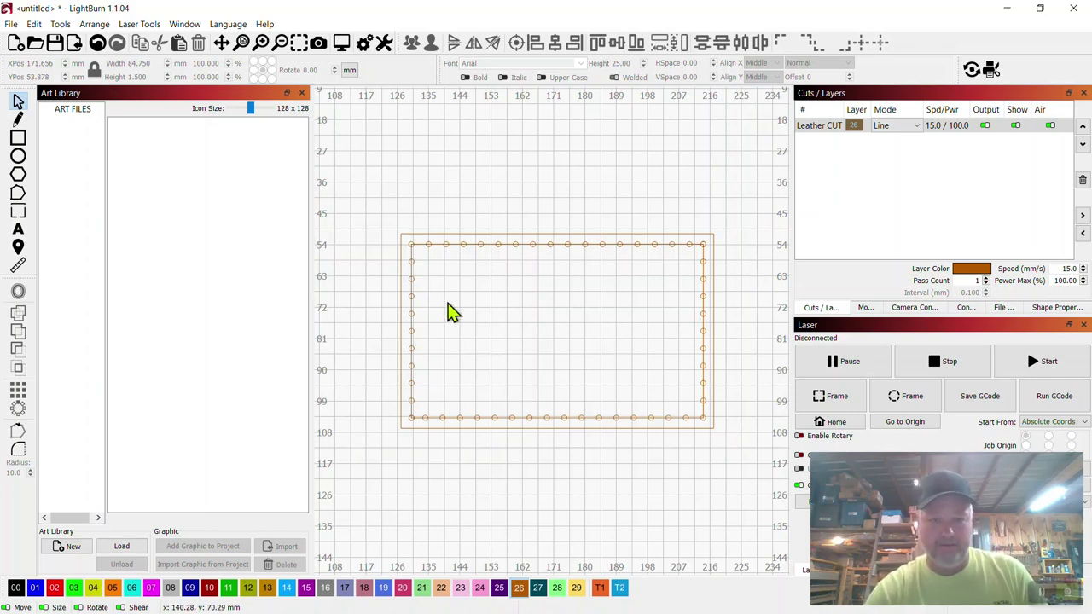
scroll(451, 312, up, 3)
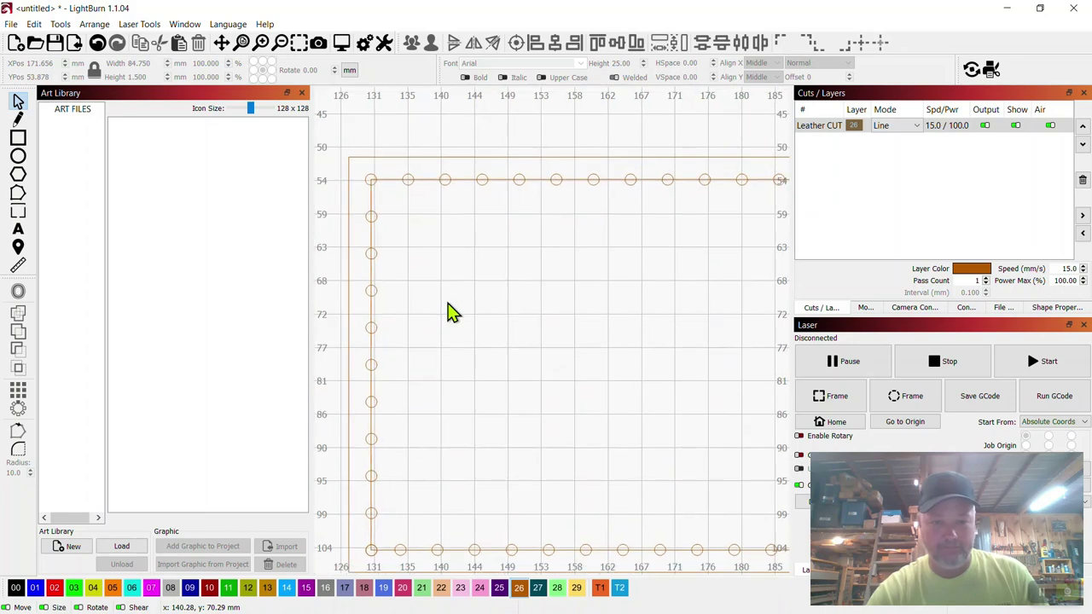
click(371, 202)
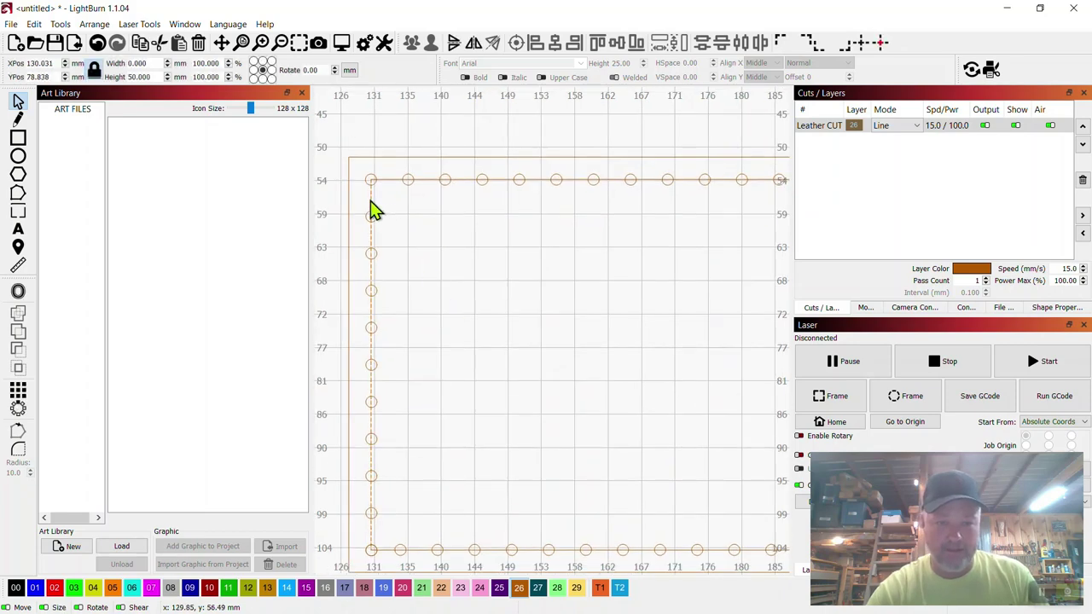
scroll(592, 299, down, 2)
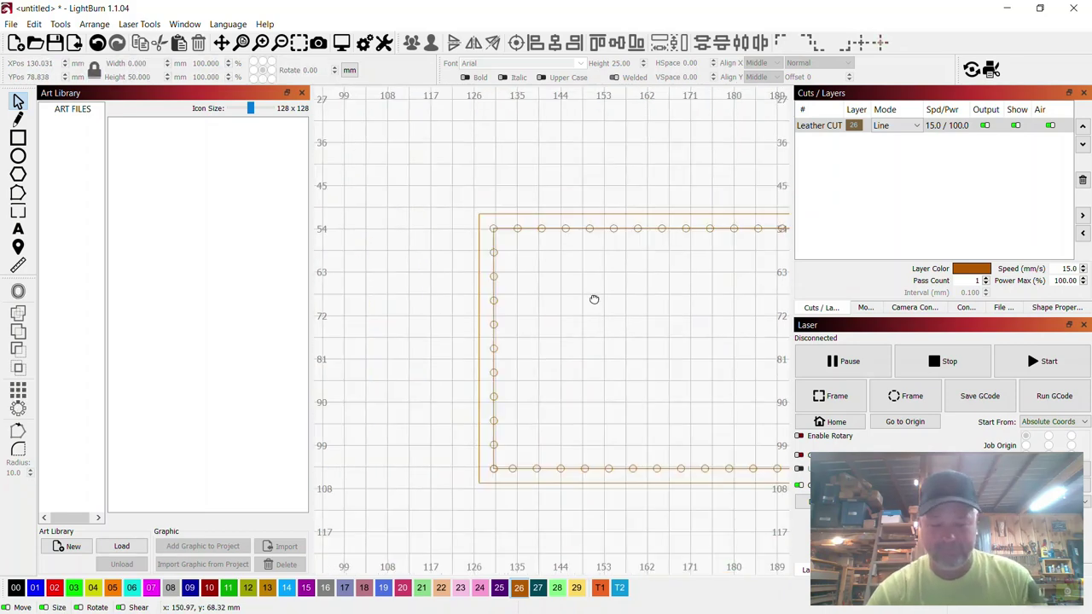
drag(592, 299, 478, 266)
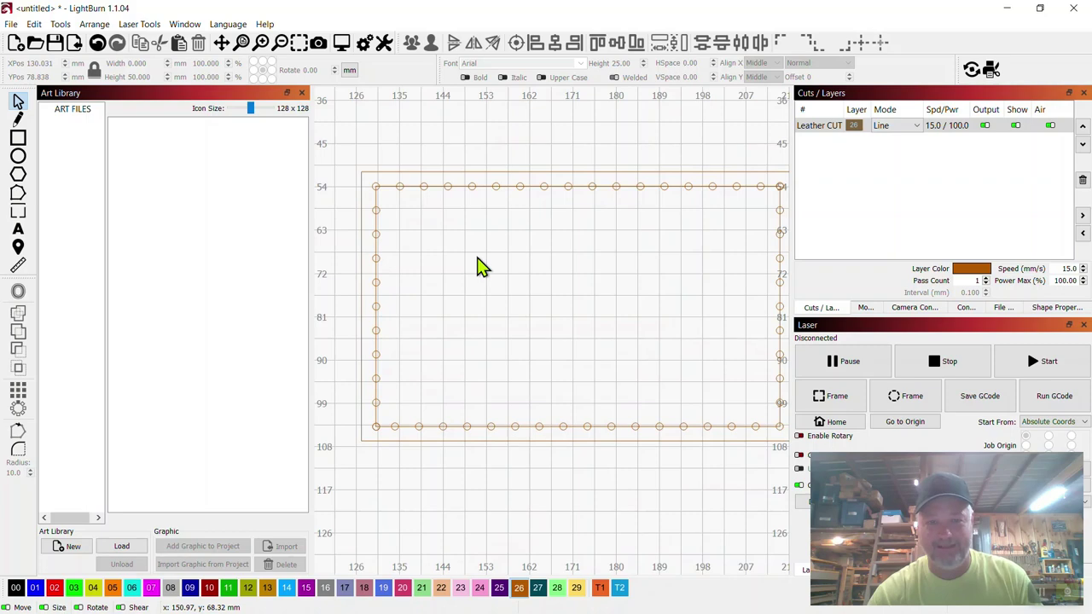
- Delete the four guide lines that run through the stitch holes along the patch's inset sides
click(378, 207)
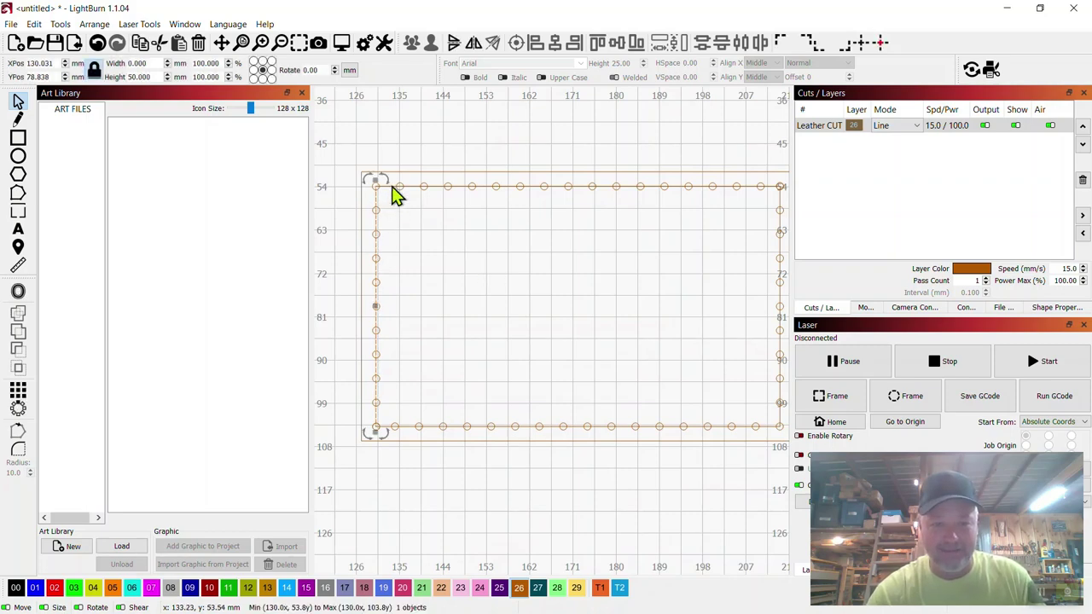
shift+click(393, 192)
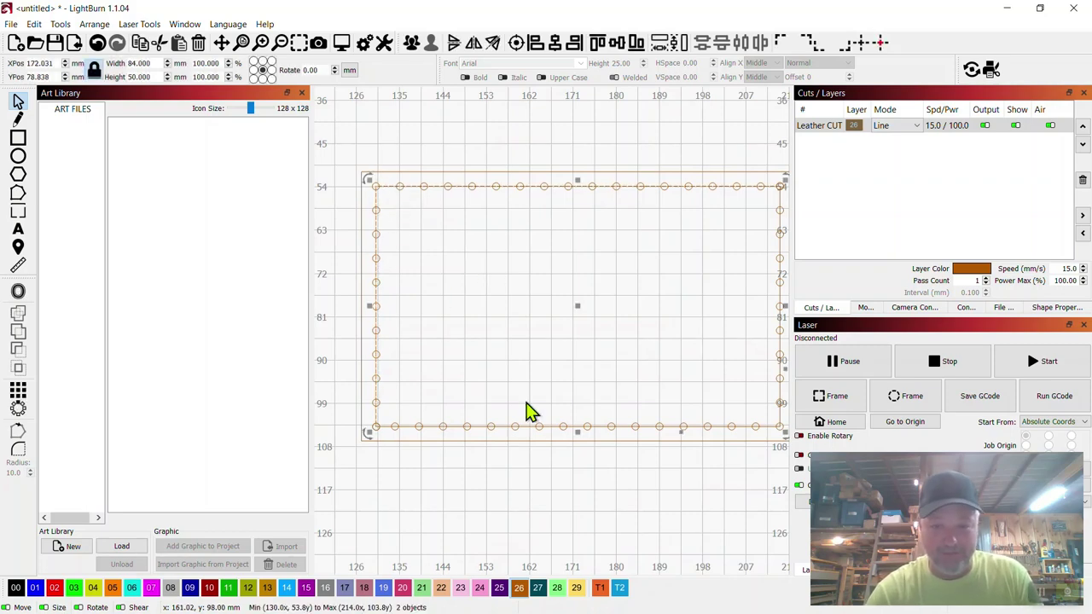
click(780, 224)
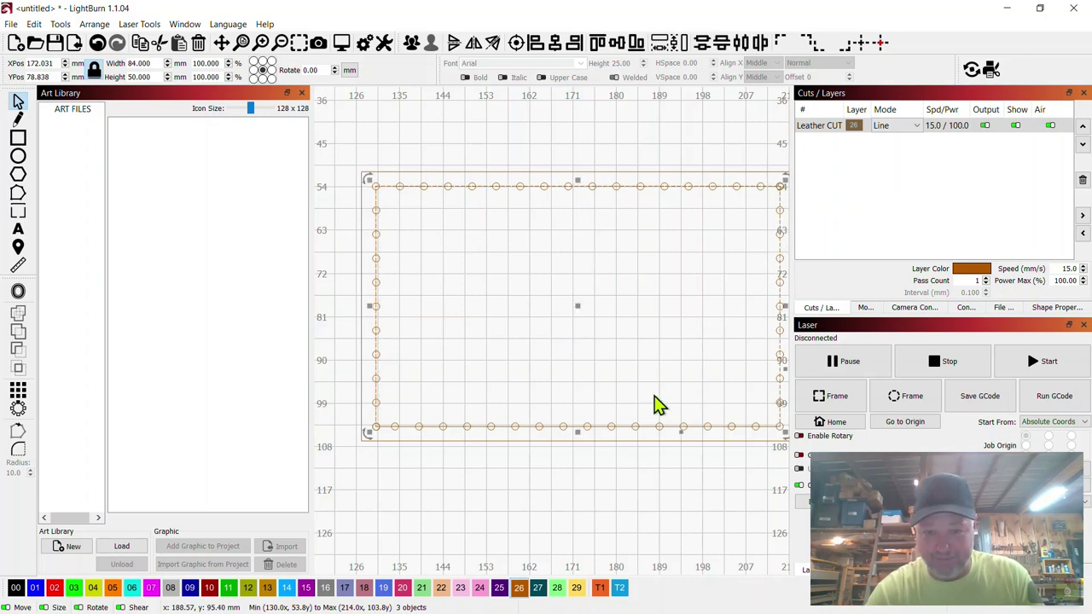
shift+click(624, 429)
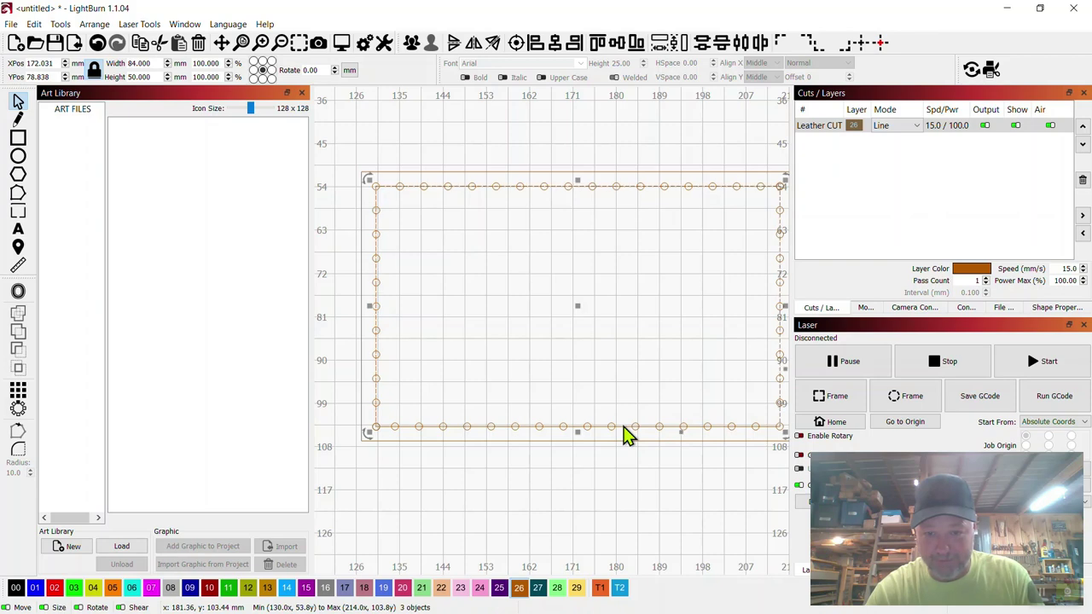
scroll(623, 431, up, 2)
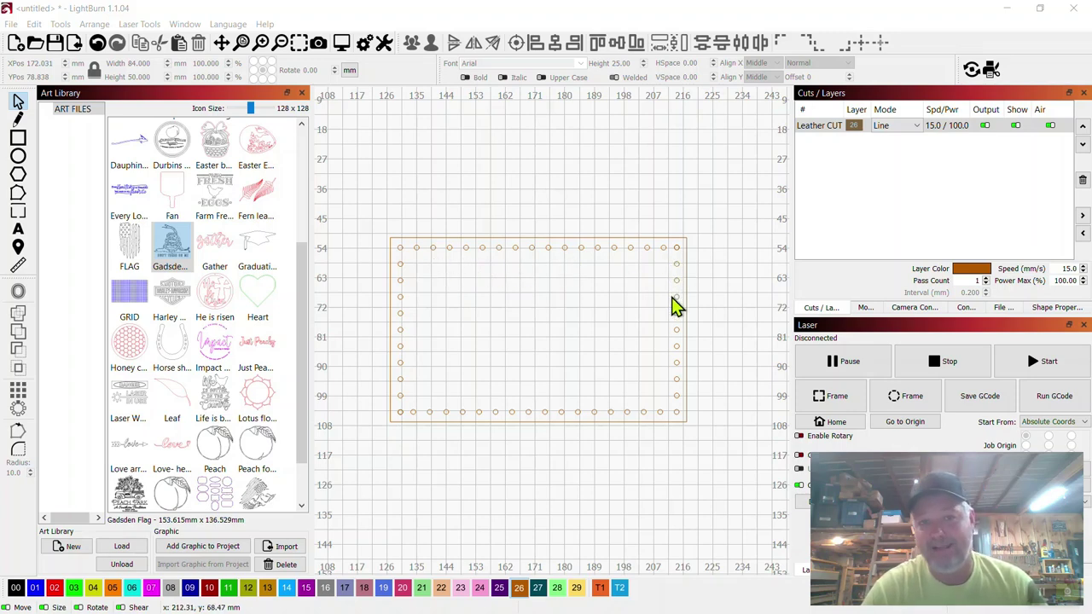
- Offset the patch's outer cut outline 3 mm inward with the Corner style
click(539, 246)
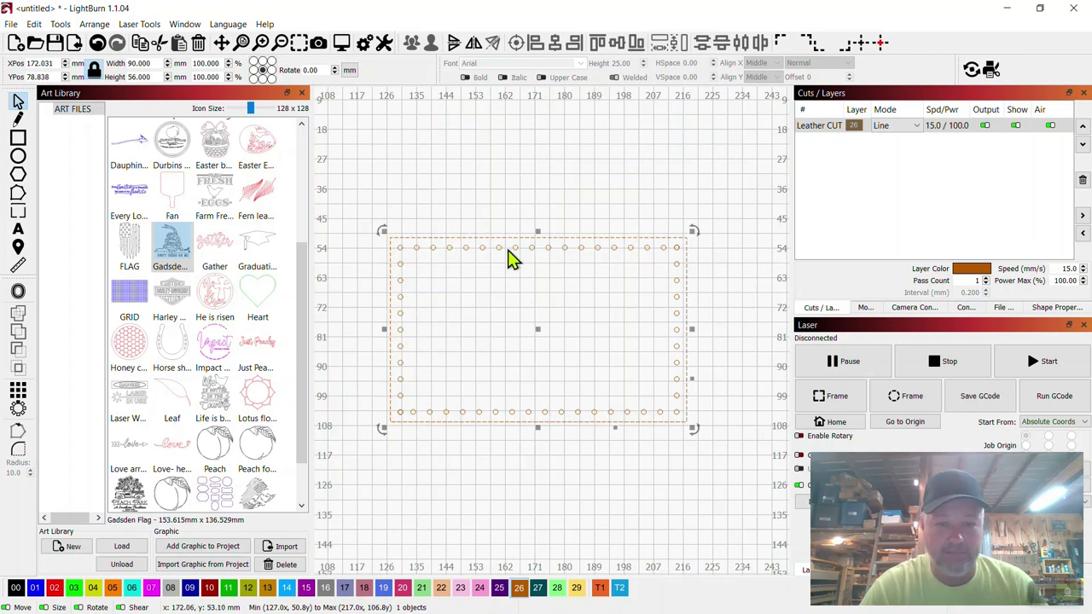
click(18, 291)
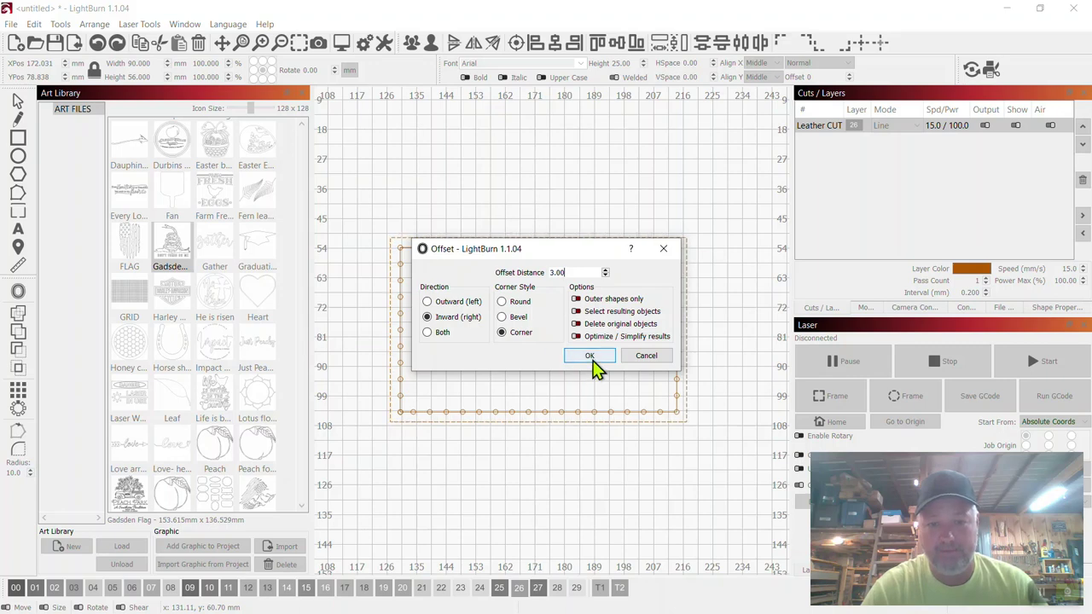
click(596, 358)
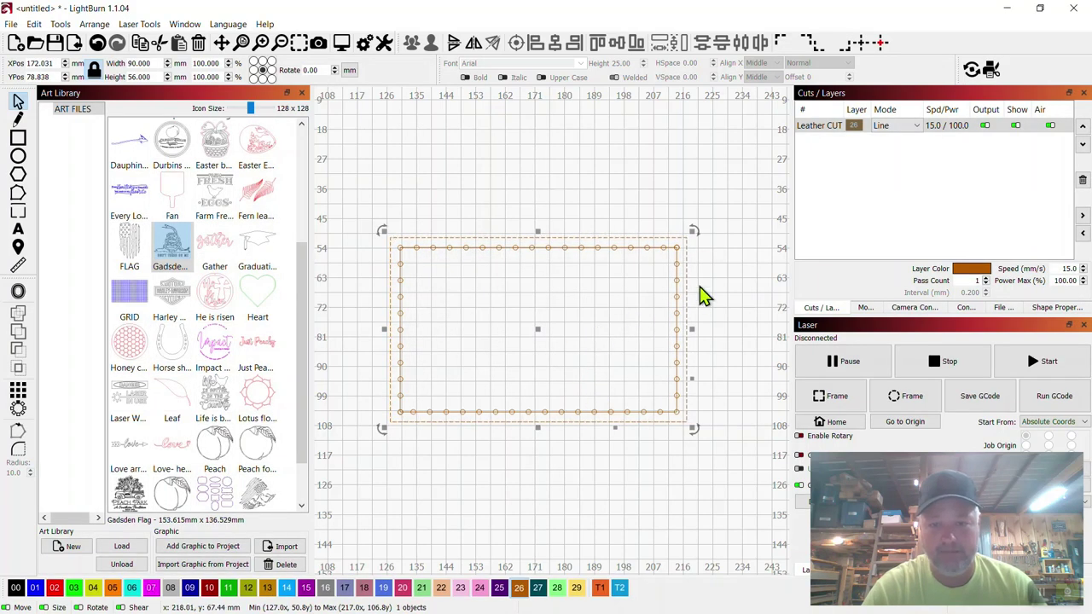
click(701, 294)
- Assign the inner rectangle that runs through the stitch holes to blue layer 01
click(677, 257)
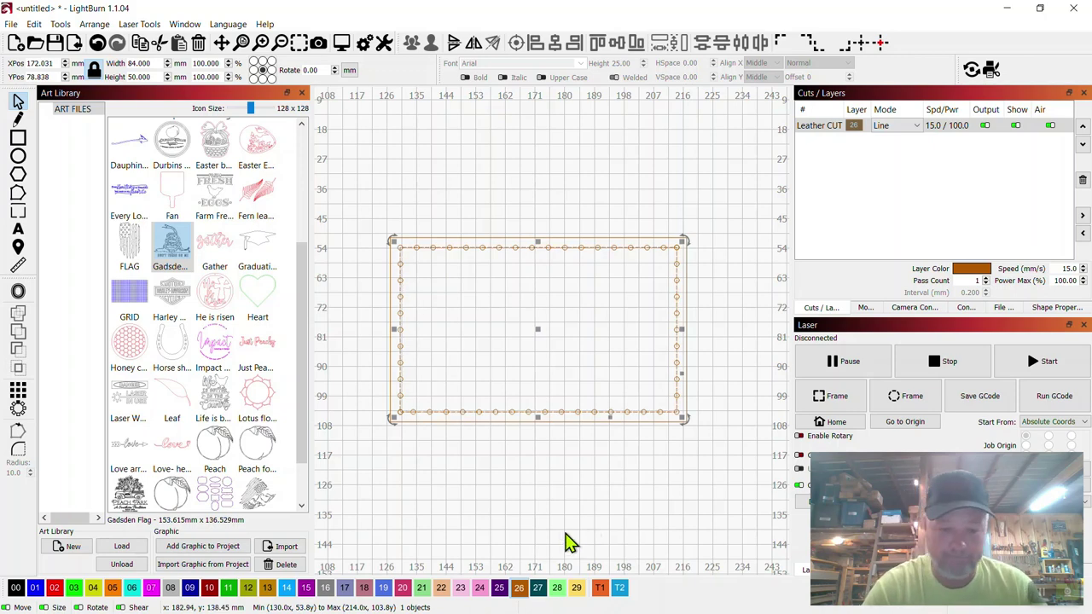
click(35, 588)
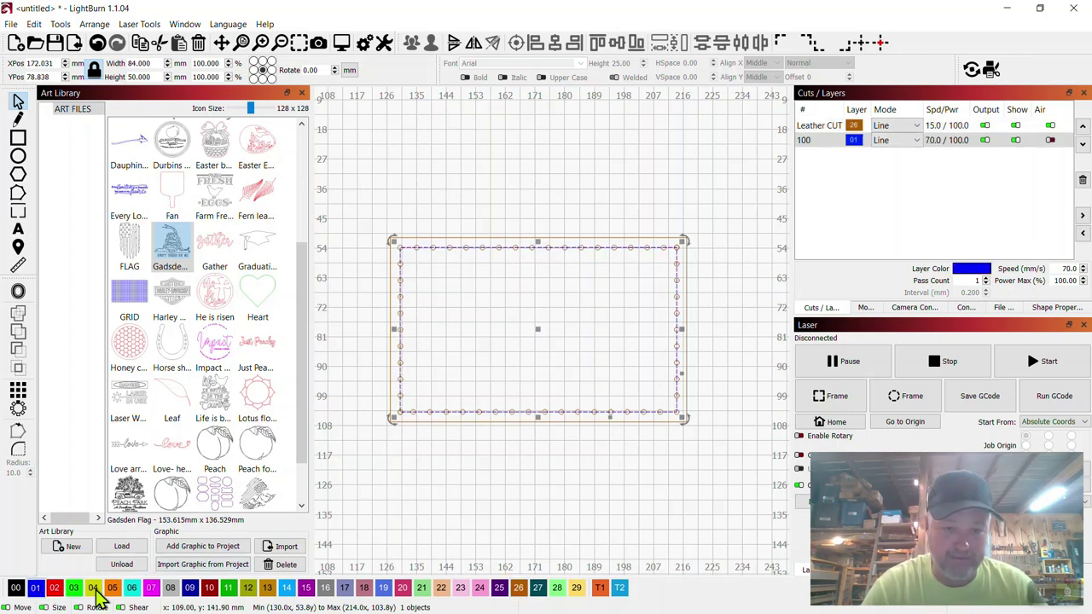
click(597, 522)
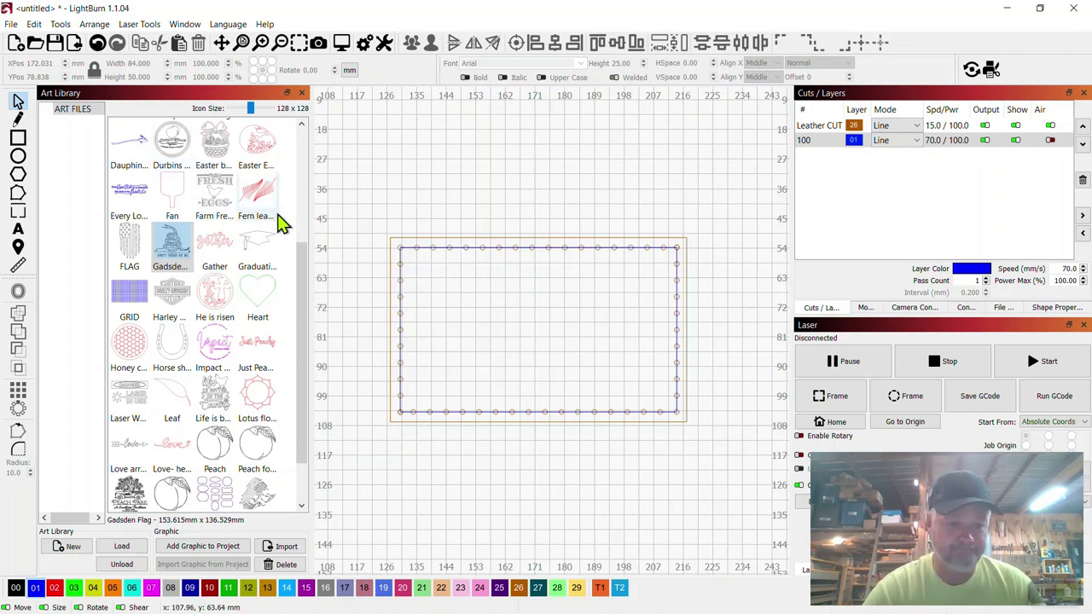
- Add the FLAG graphic from the art library and shrink it to about 47 by 84 mm
click(136, 246)
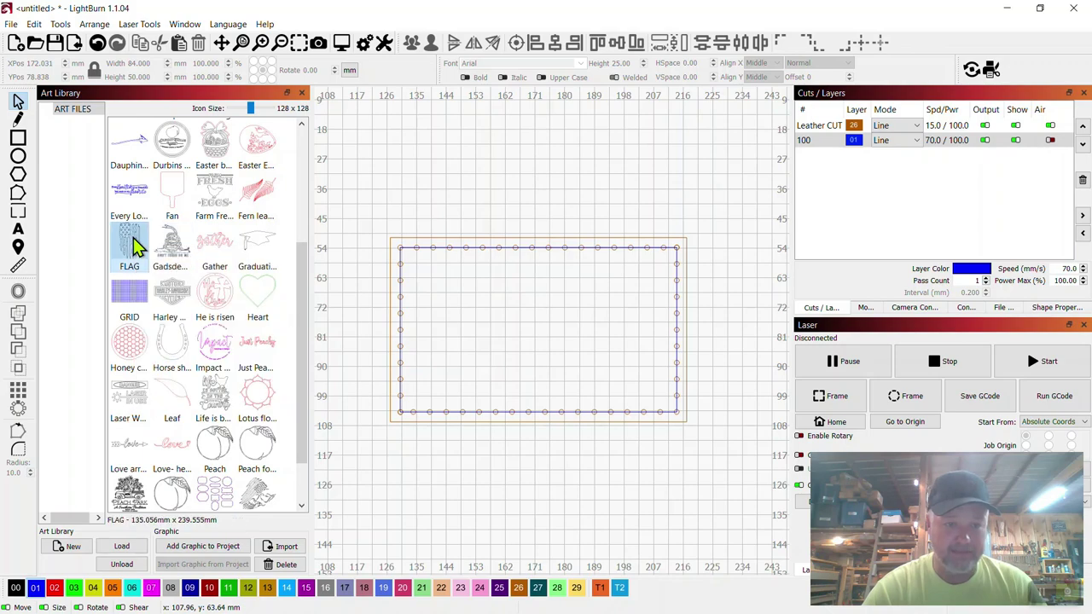
double_click(136, 245)
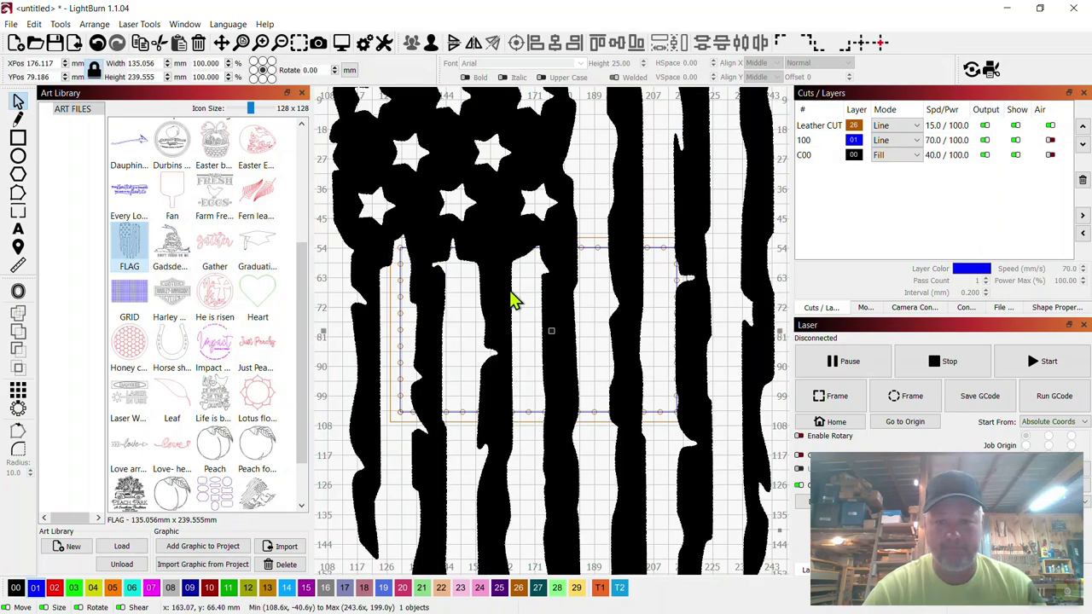
scroll(514, 298, down, 5)
drag(433, 149, 554, 341)
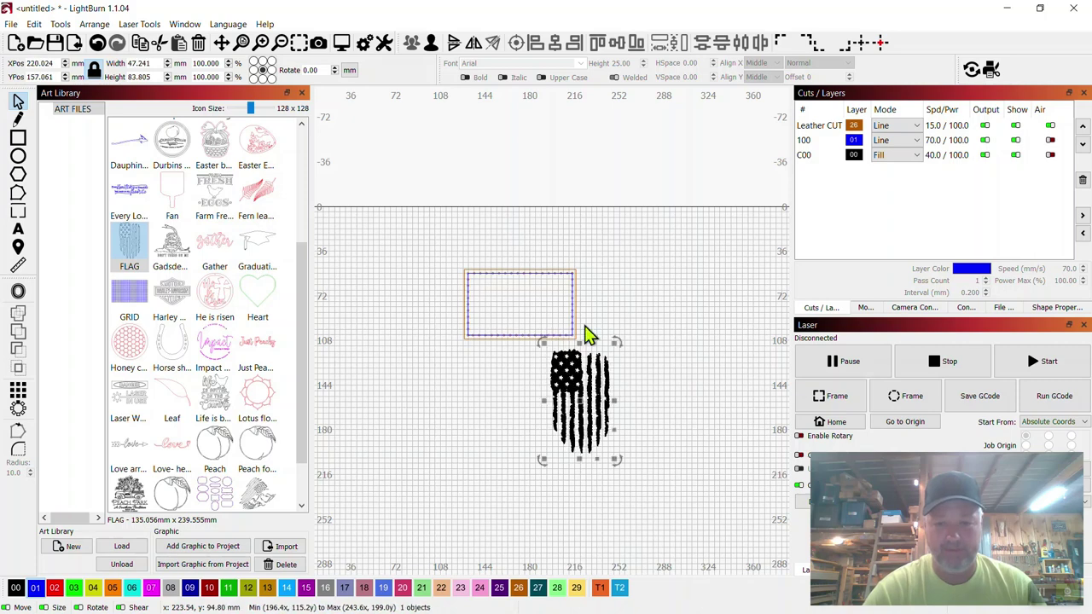
- Flip the flag horizontally and rotate it by 90 degrees
click(474, 47)
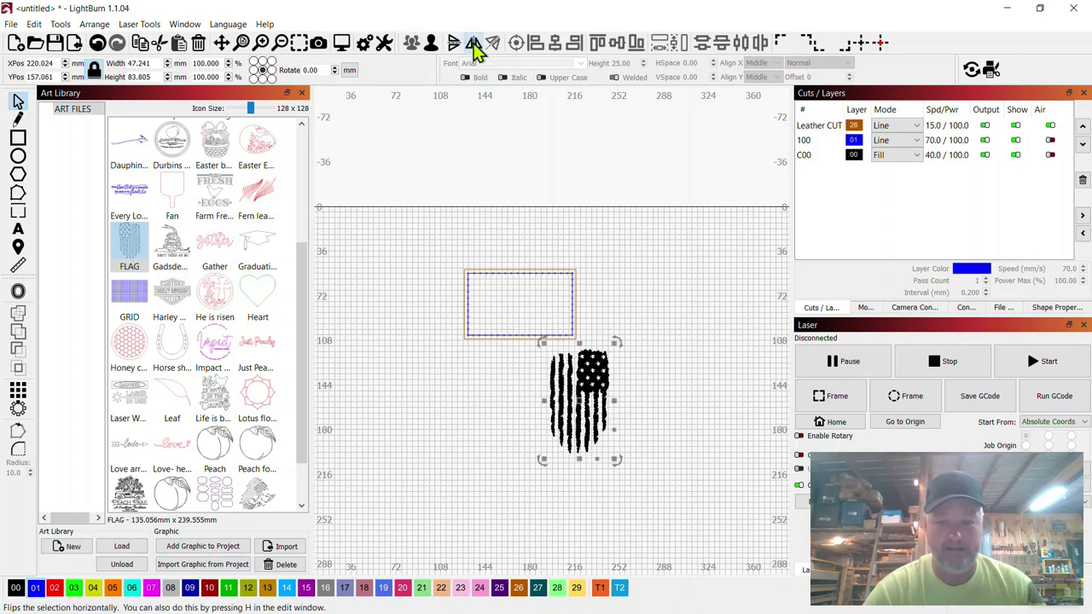
click(307, 70)
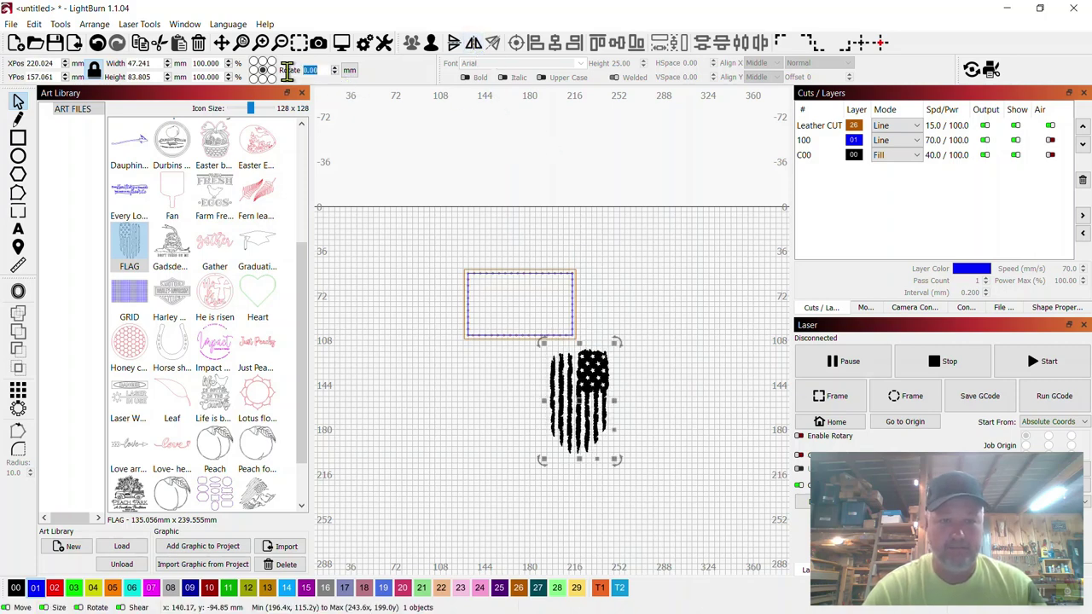
text(90)
key(Return)
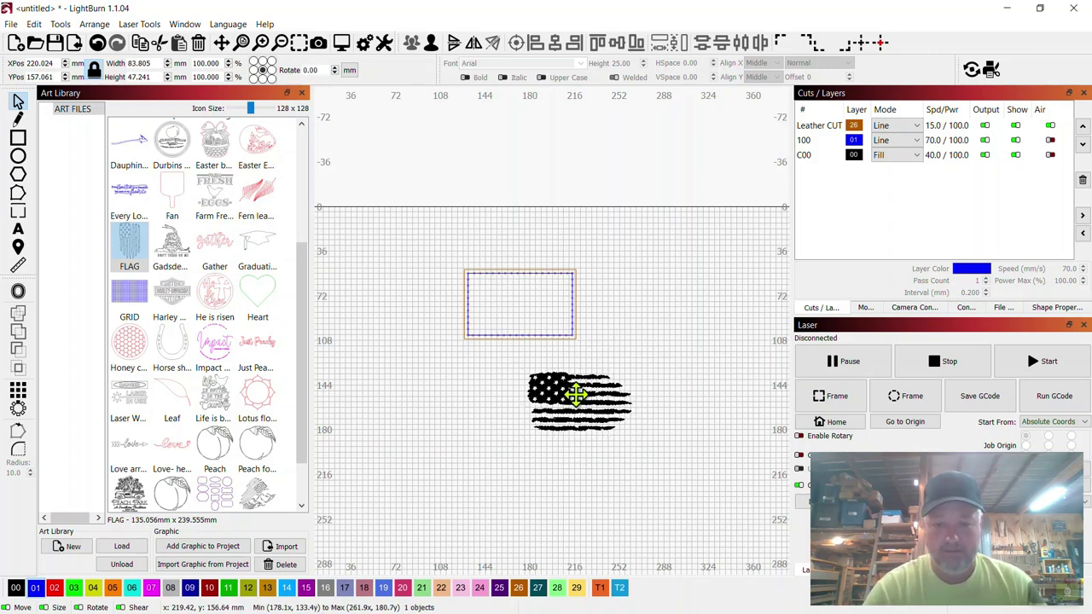
- Move the flag onto the patch and shrink it to about 62 mm wide
drag(578, 402, 524, 309)
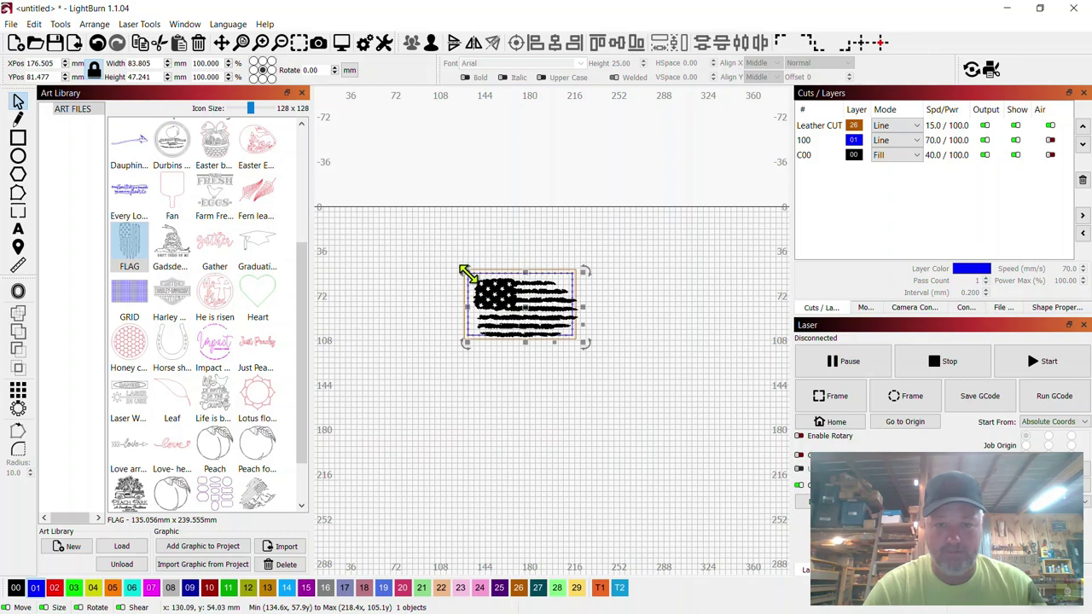
drag(463, 270, 497, 292)
scroll(522, 302, up, 3)
scroll(522, 303, up, 2)
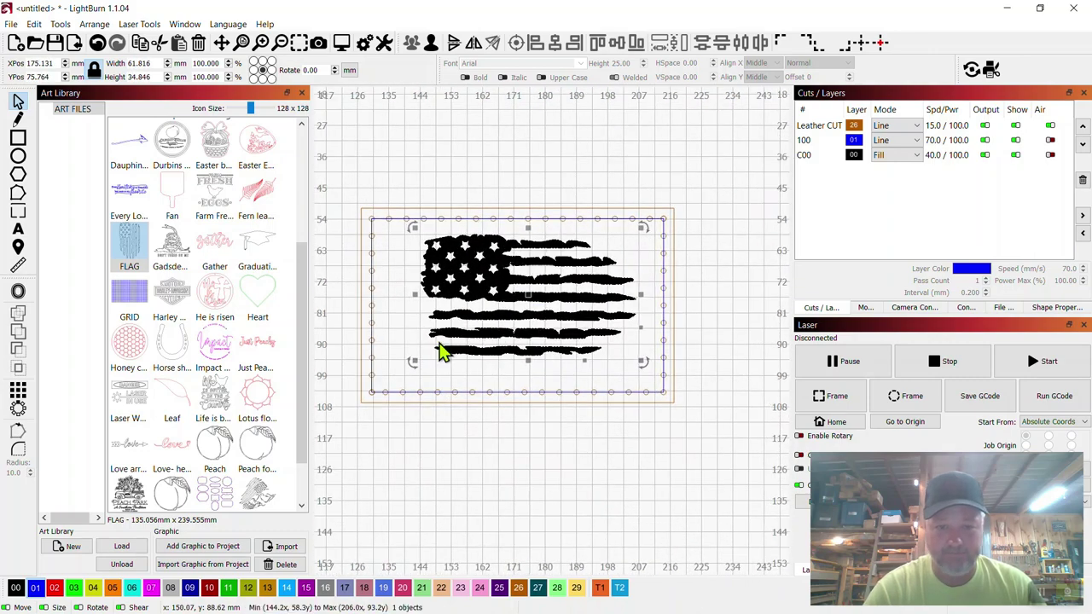
- Move the flag below the patch and group the patch outline, inner rectangle and stitch holes
drag(523, 293, 512, 514)
drag(331, 157, 729, 442)
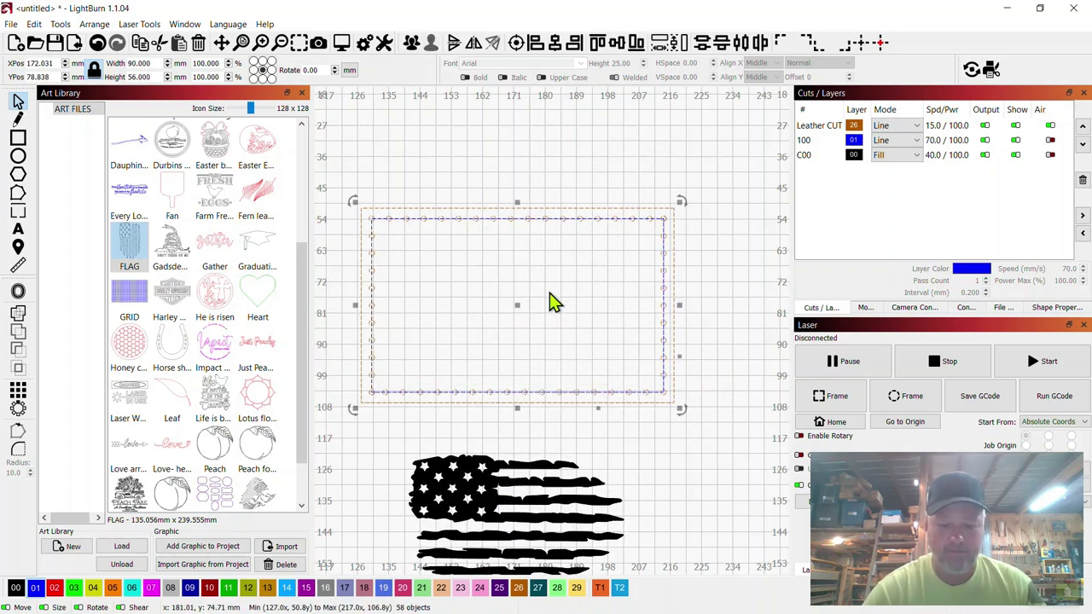
right_click(549, 293)
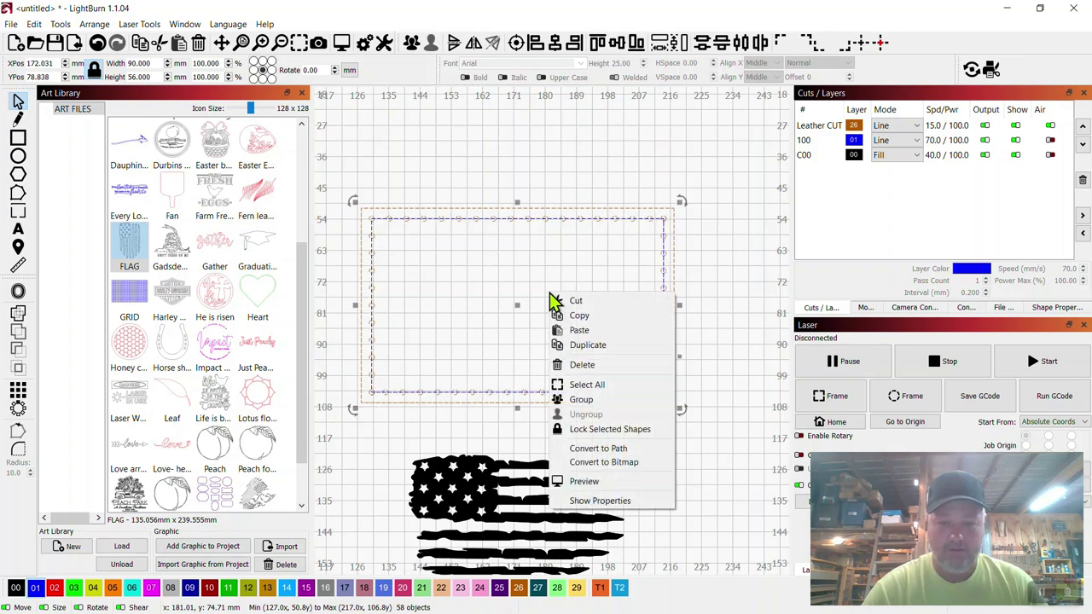
click(585, 400)
click(732, 314)
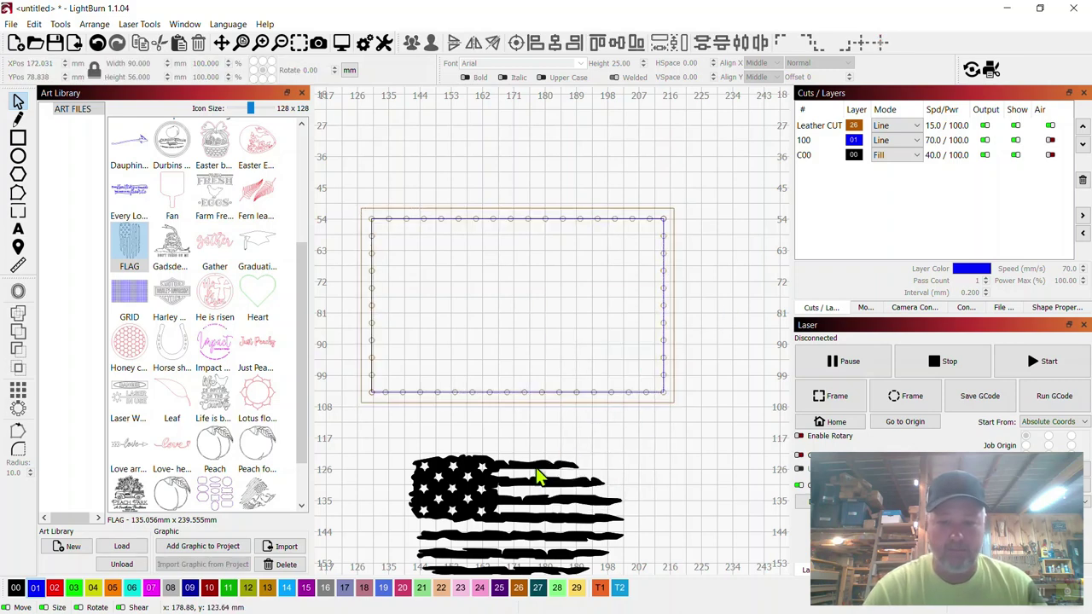
- Move the flag back inside the patch and enlarge it to about 75 mm wide
click(522, 506)
drag(519, 515, 531, 304)
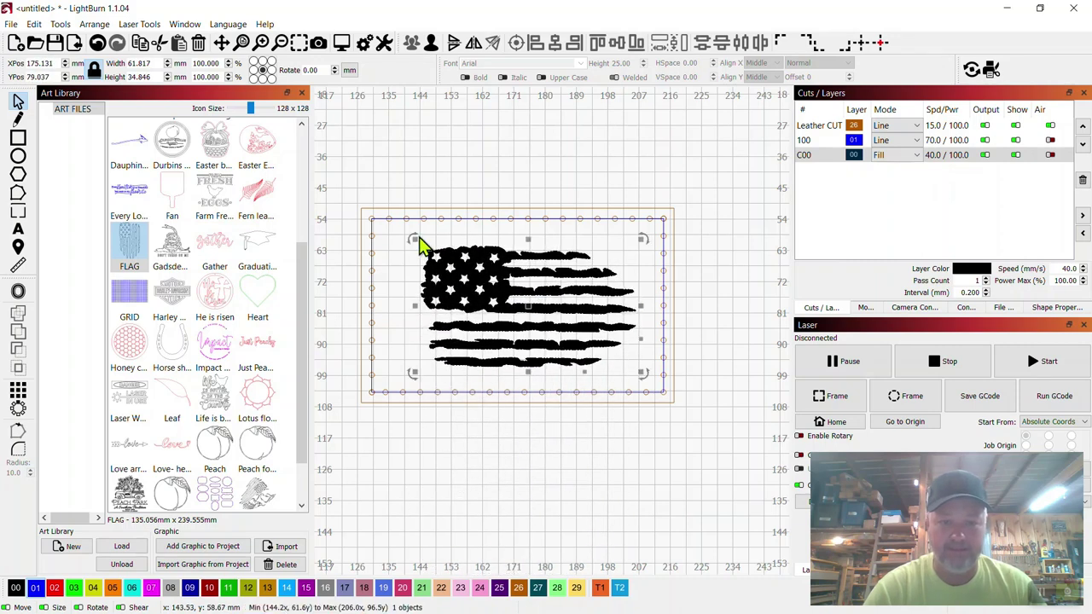
drag(413, 240, 368, 218)
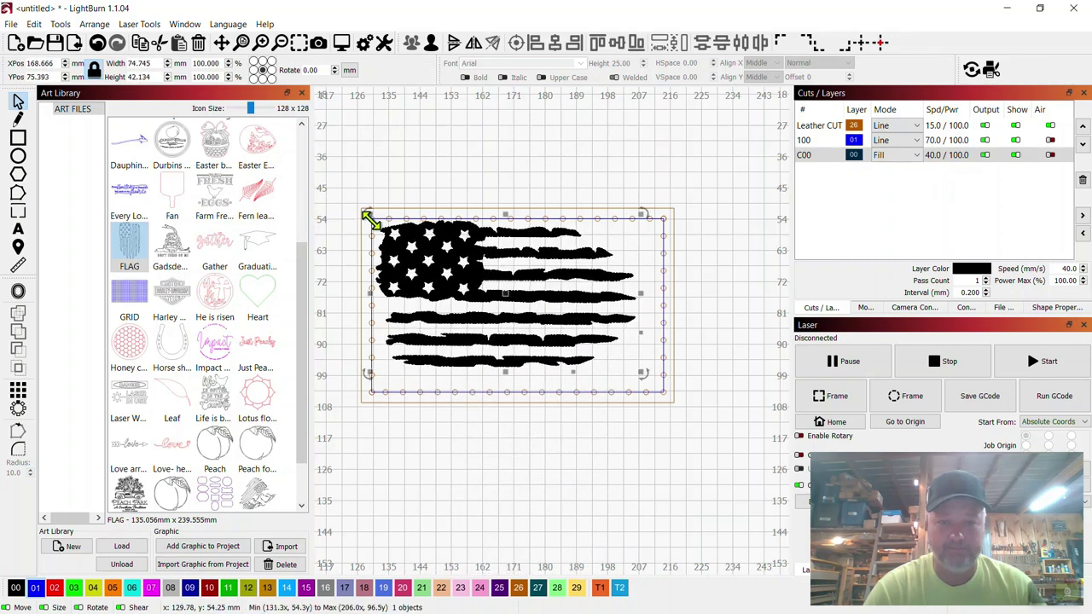
click(505, 290)
drag(505, 291, 520, 300)
click(400, 168)
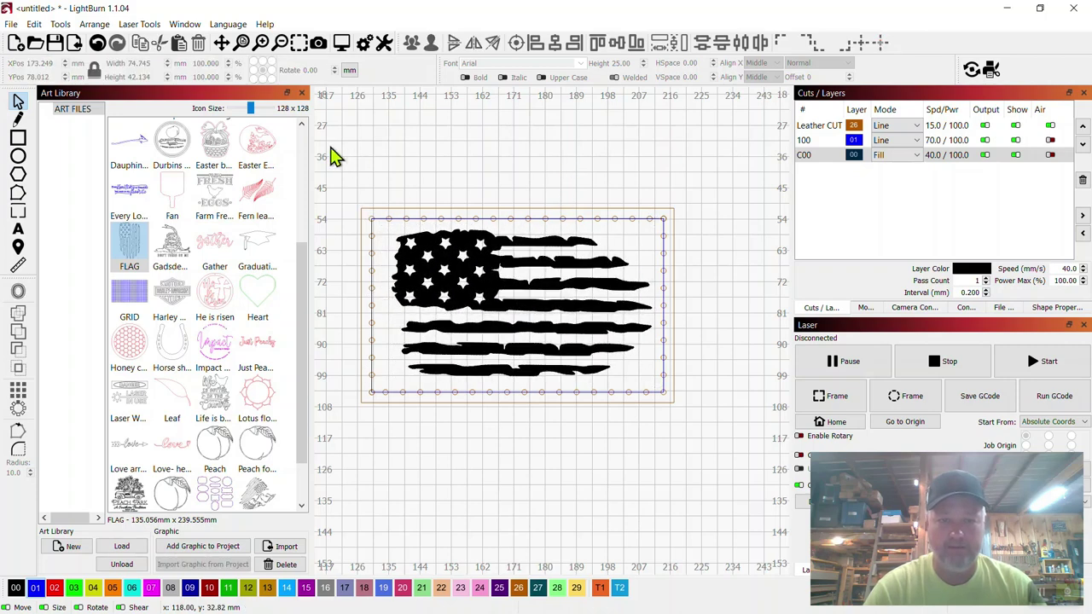
- Align the centres of the flag and the grouped patch
drag(332, 156, 763, 497)
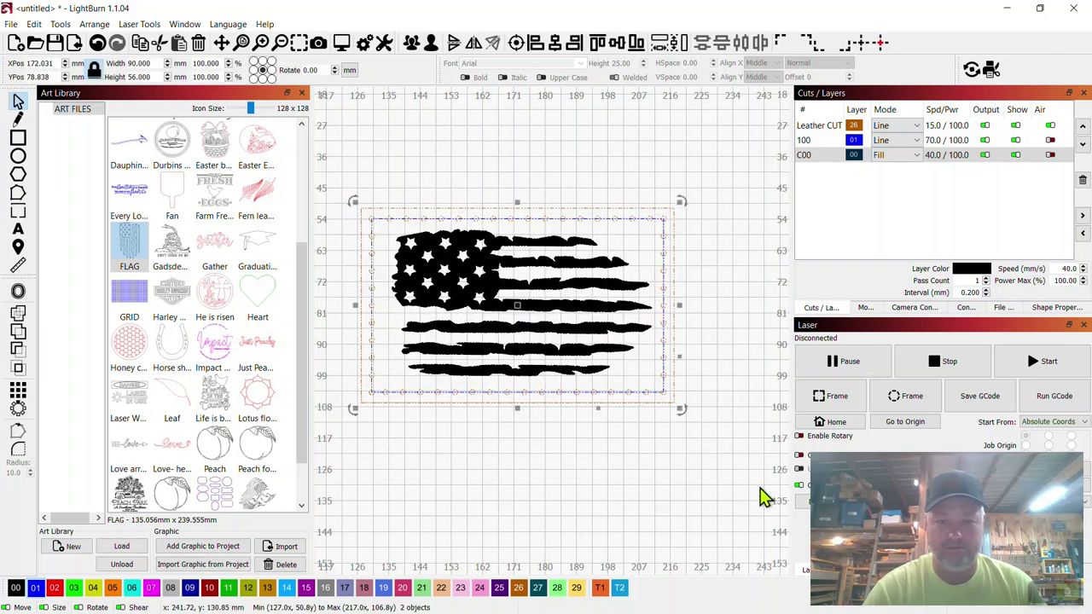
click(517, 44)
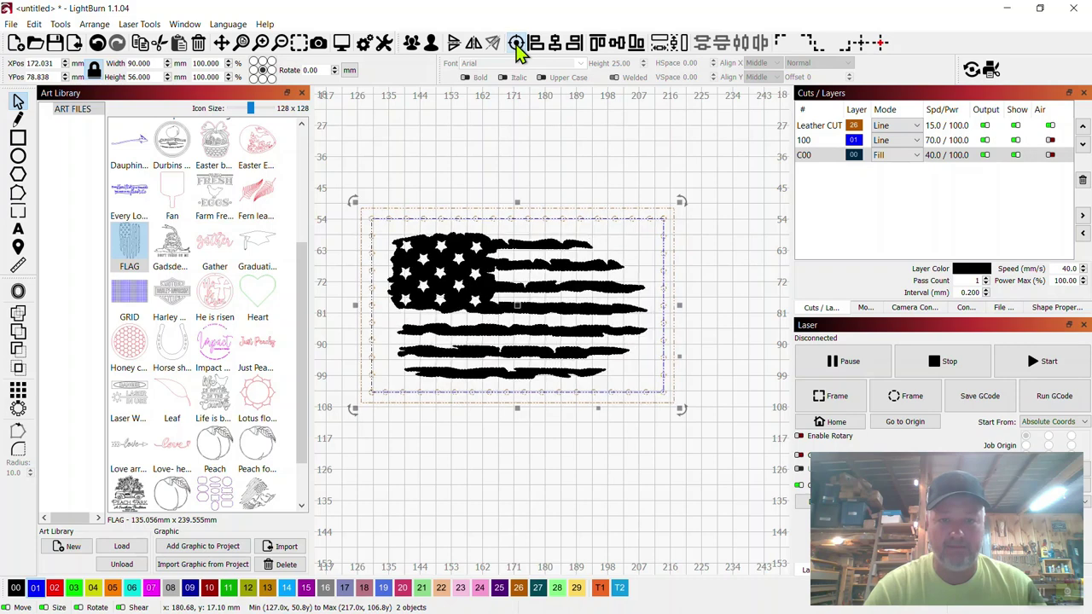
click(752, 300)
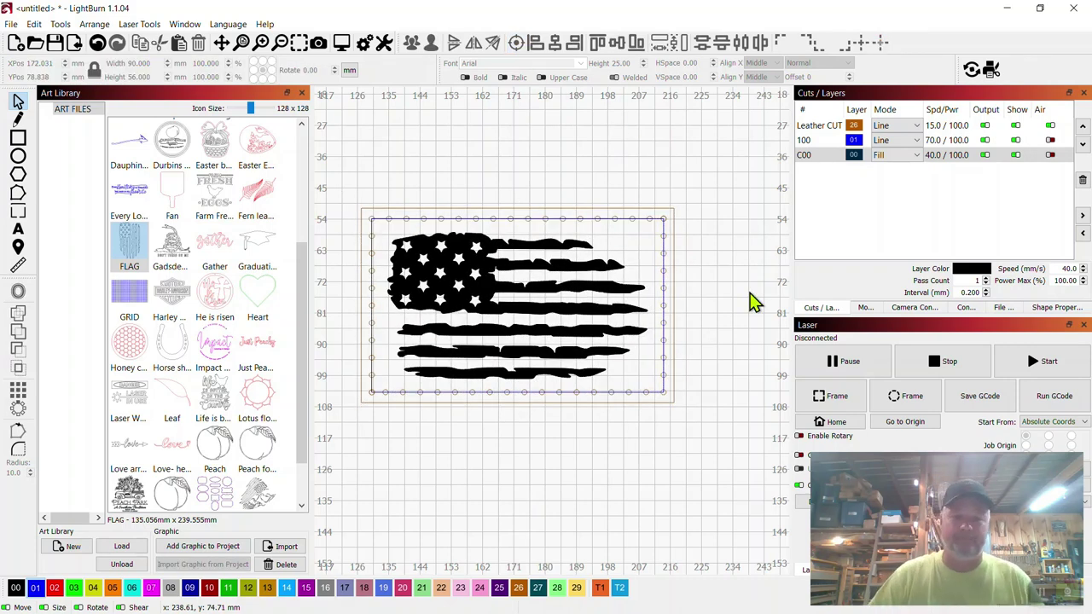
- Delete the flag from the patch and add the Harley Davidson graphic from the art library
click(487, 289)
key(Delete)
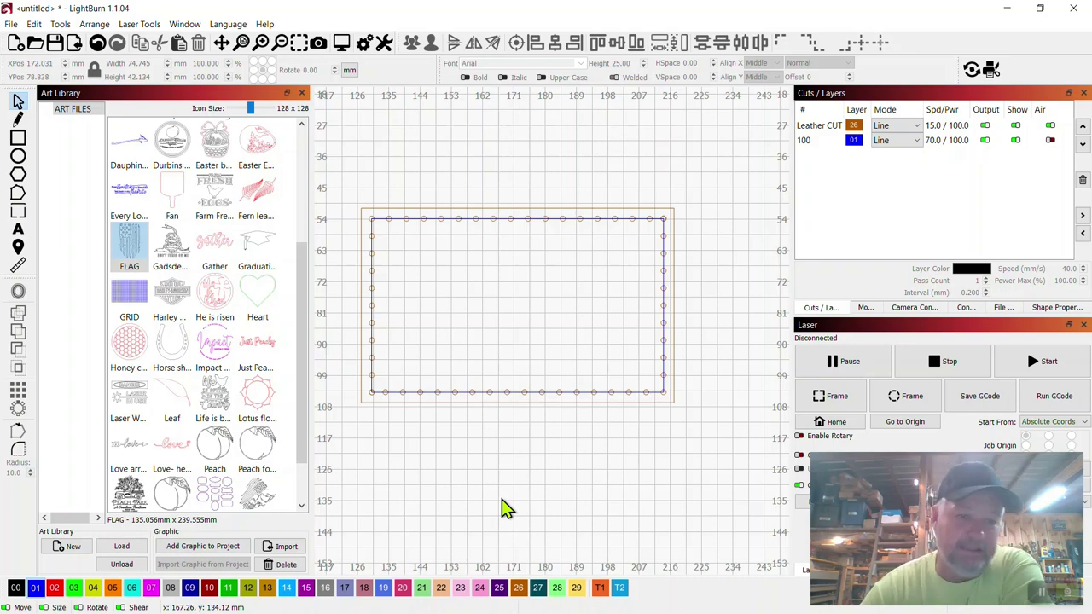
click(173, 305)
double_click(176, 305)
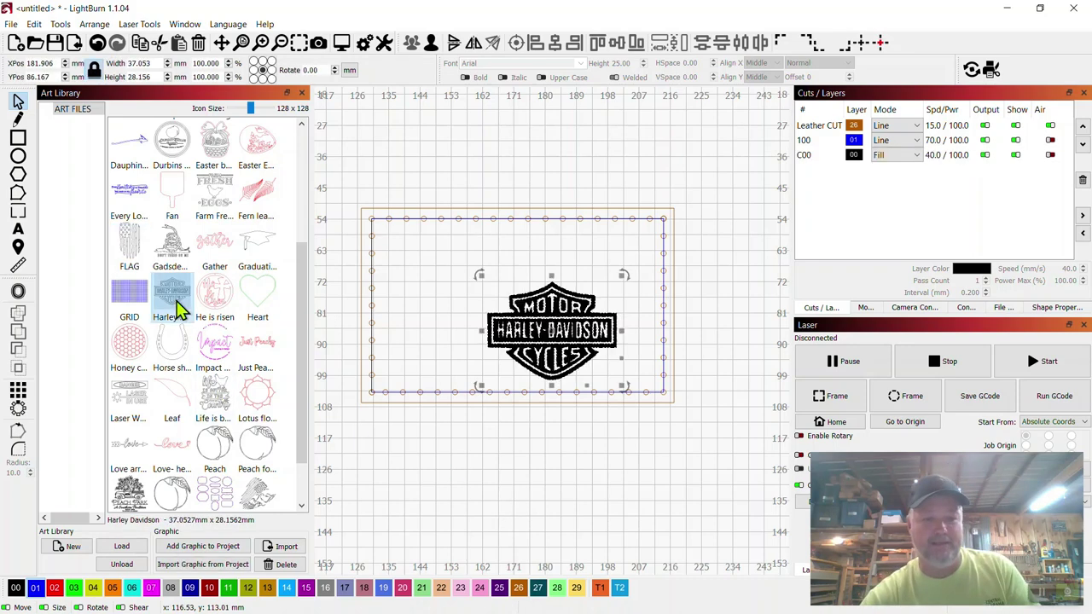
- Resize the Harley-Davidson logo to about 50 mm wide and place it in the middle of the patch
drag(480, 277, 372, 209)
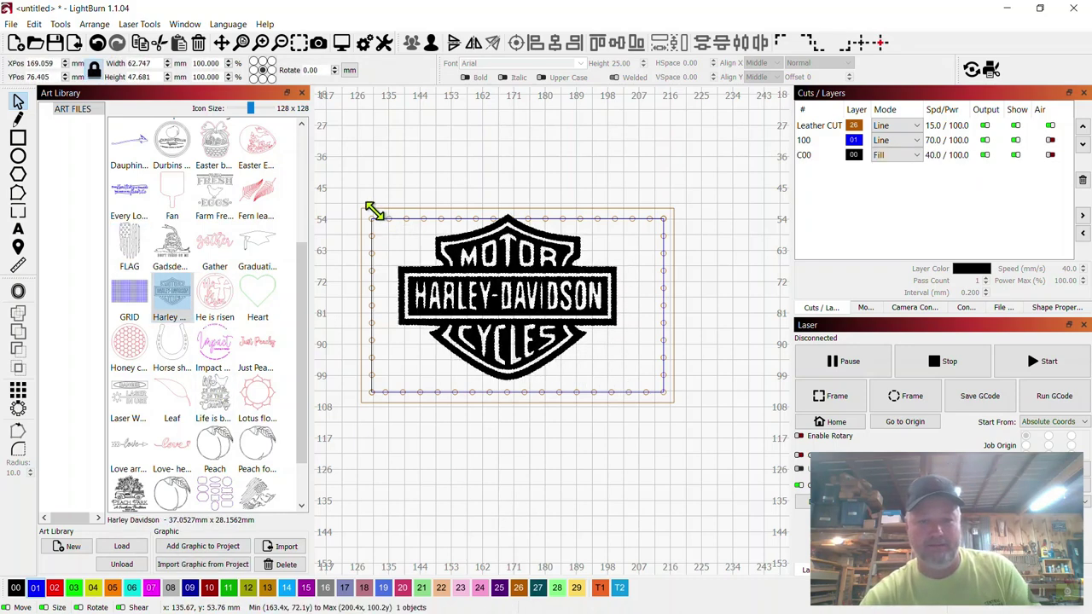
drag(497, 290, 519, 309)
drag(394, 215, 458, 263)
click(553, 334)
drag(555, 337, 520, 305)
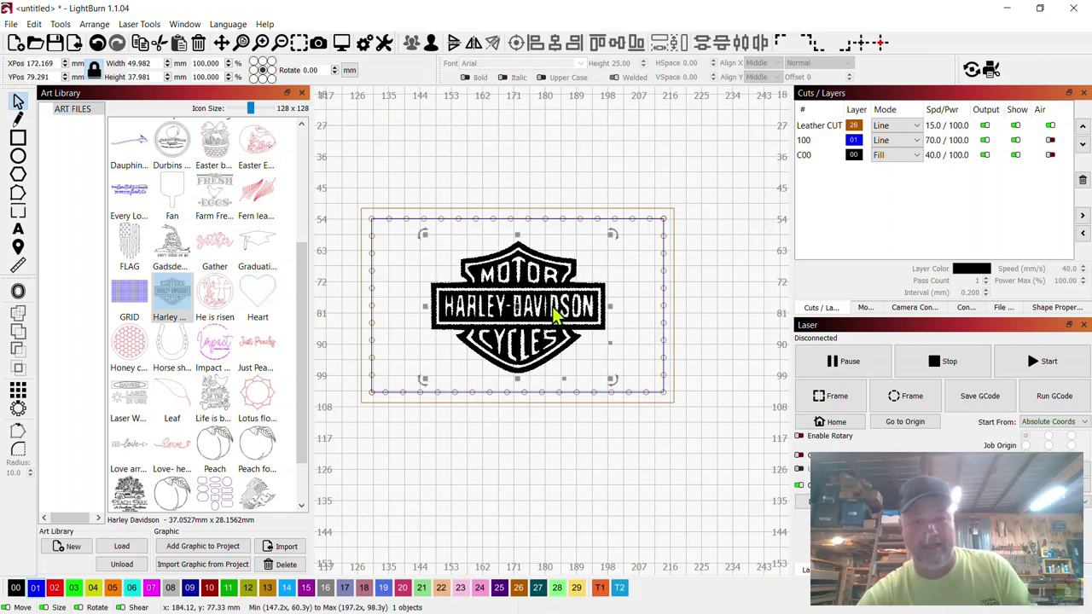
- Delete the Harley-Davidson logo and add The Clack Shack graphic from the art library
key(Delete)
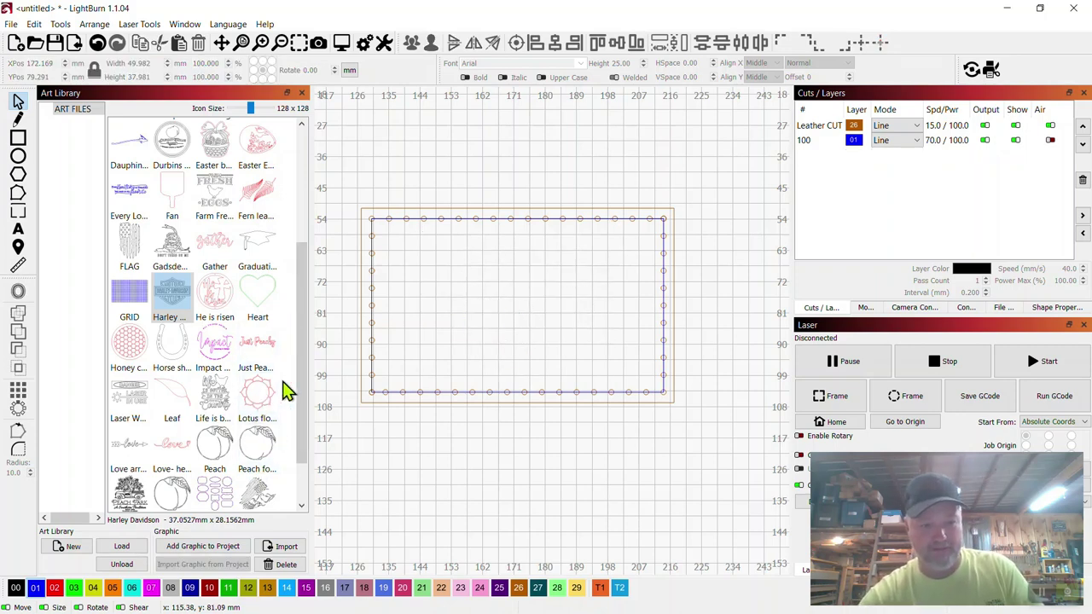
drag(304, 398, 303, 456)
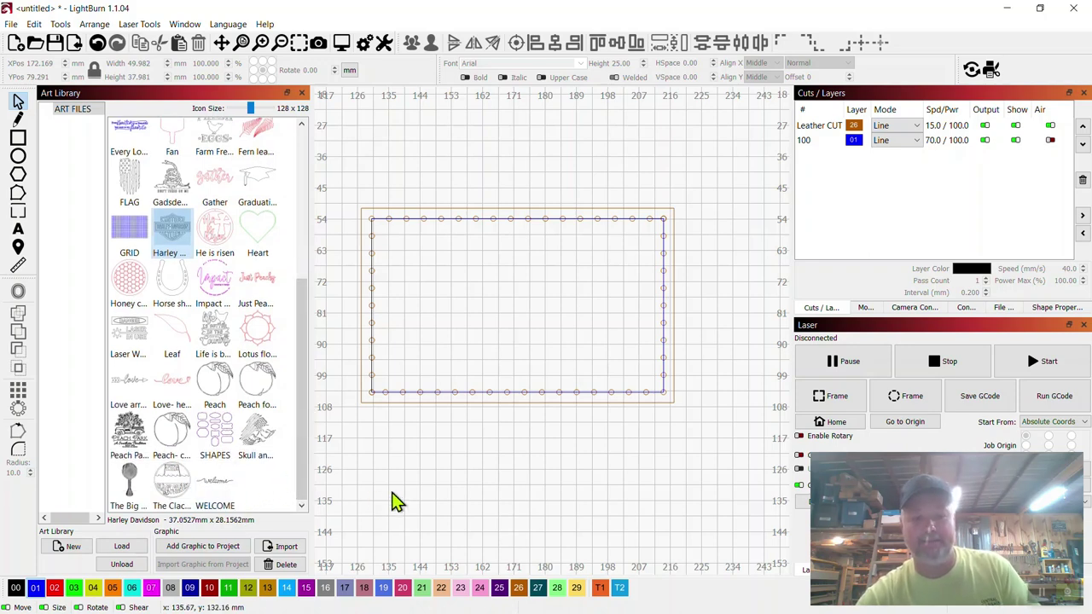
double_click(181, 485)
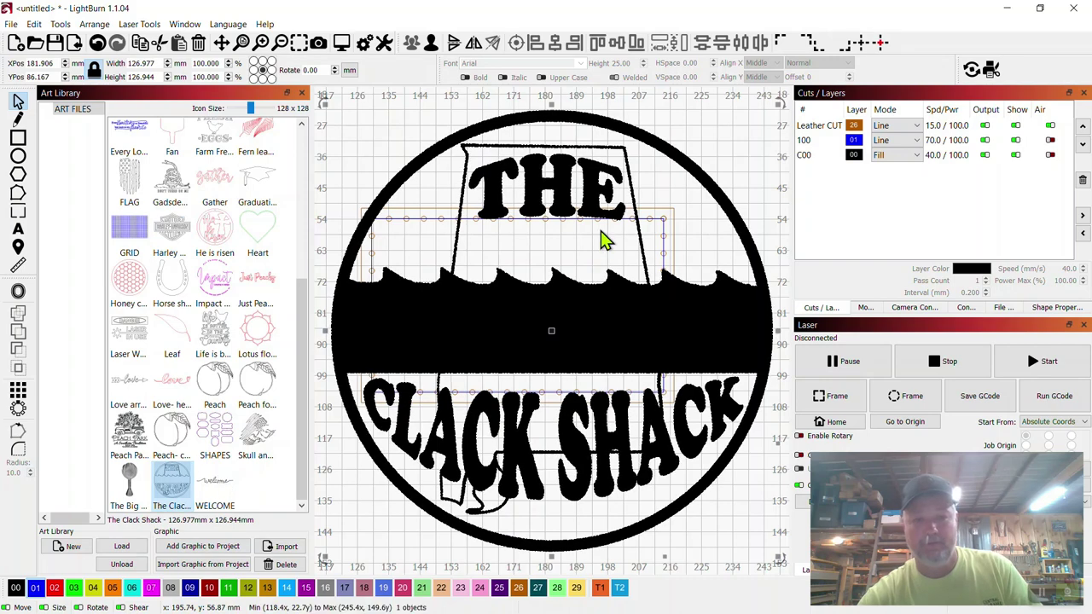
- Shrink The Clack Shack logo to about 38 mm wide inside the patch's stitch border
scroll(558, 286, down, 2)
drag(427, 179, 556, 301)
drag(614, 368, 541, 293)
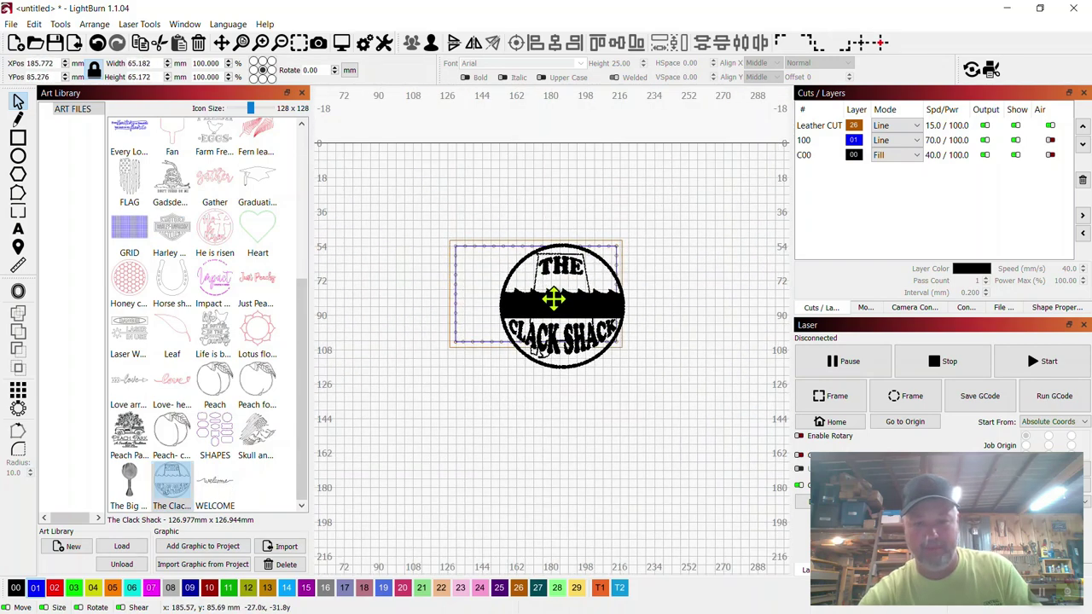
drag(474, 229, 508, 262)
drag(558, 311, 538, 298)
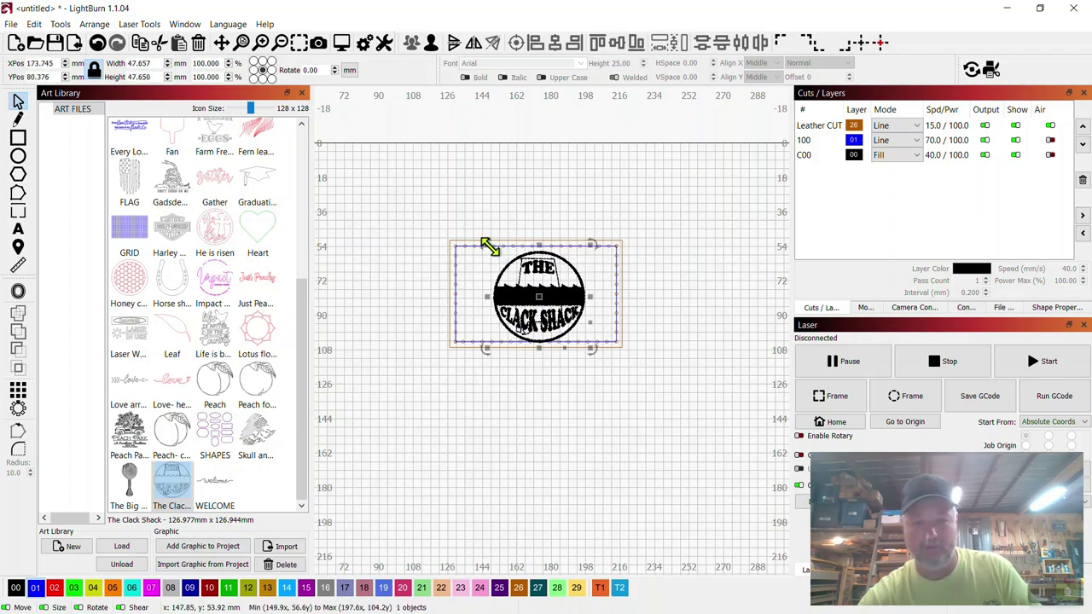
drag(487, 244, 507, 264)
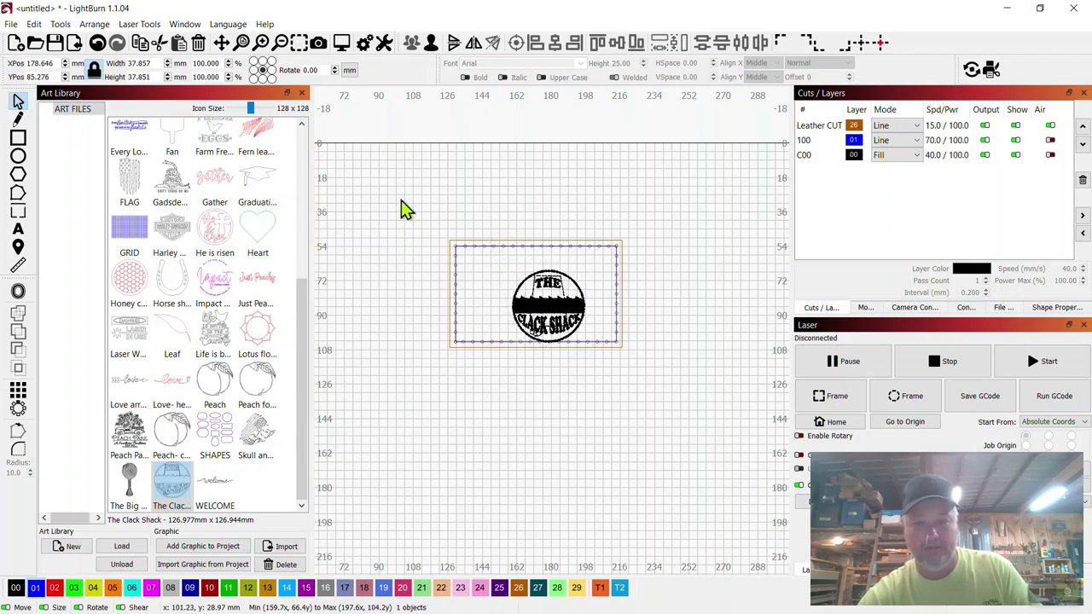
- Align the centres of the grouped patch and The Clack Shack logo
drag(399, 202, 695, 424)
click(514, 44)
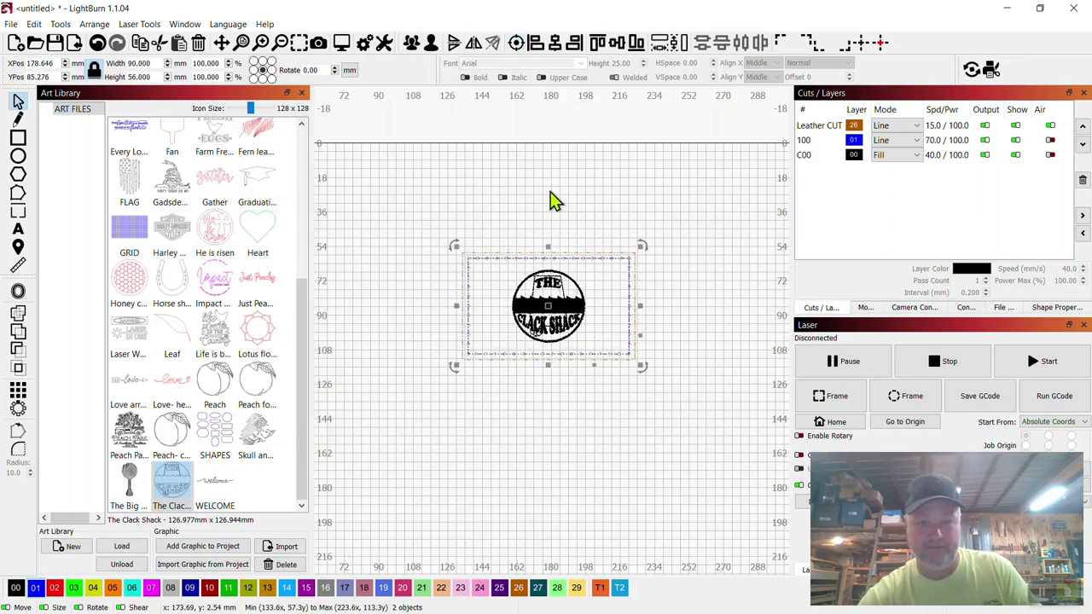
click(643, 195)
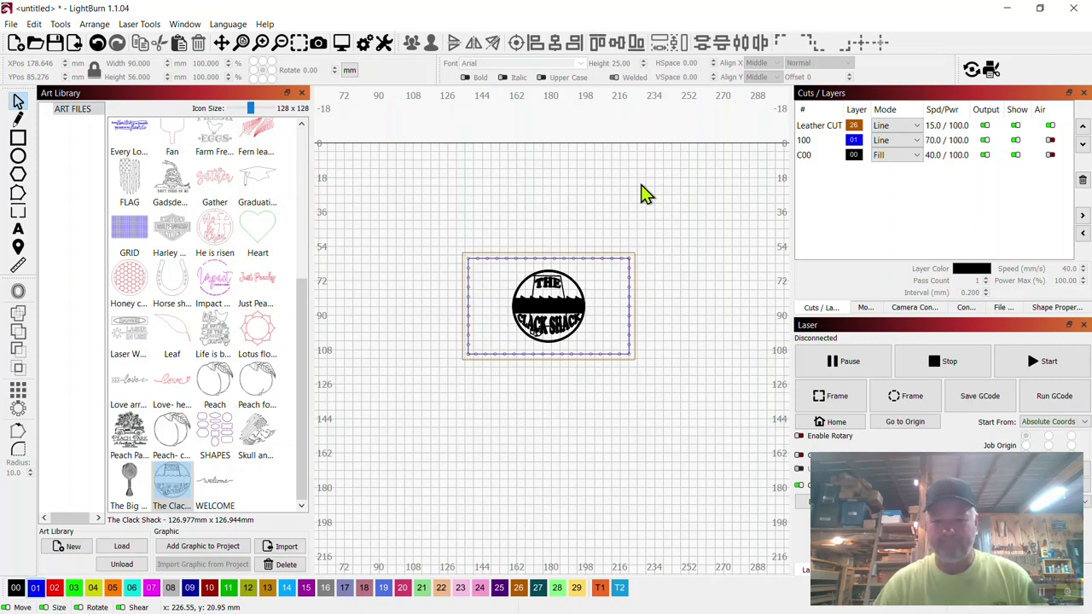